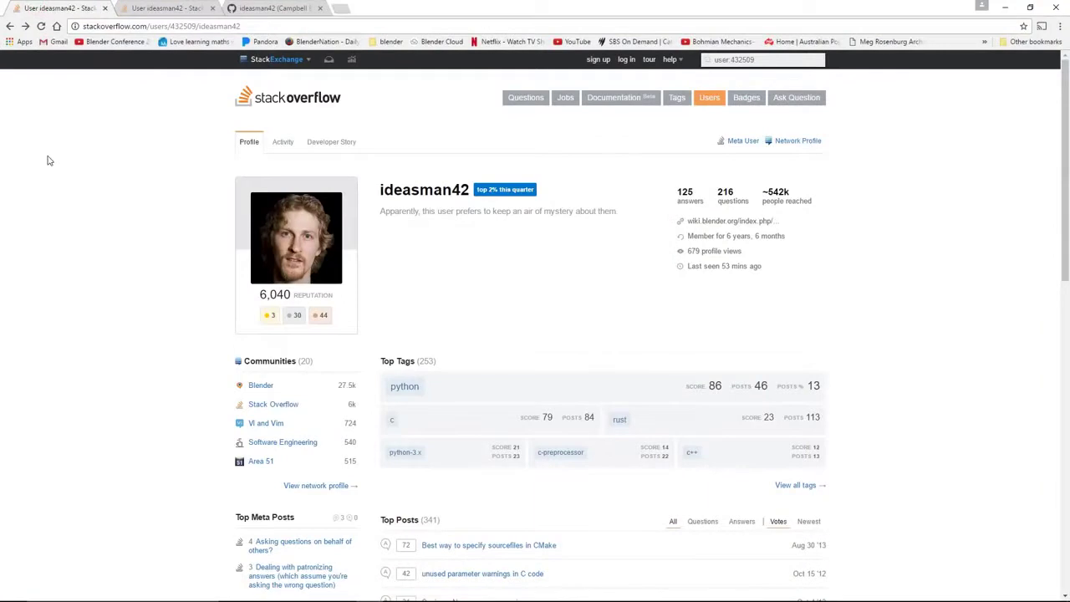
- Review the developer's list of Stack Overflow answers and switch to the developer's GitHub page
left_click(165, 10)
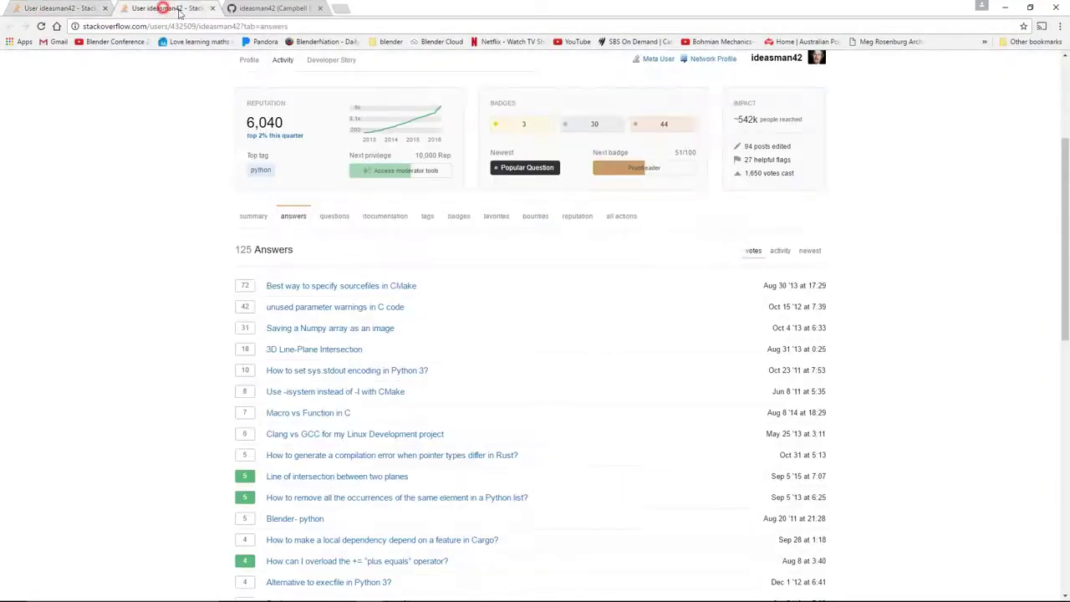
left_click_drag(1066, 193, 1034, 321)
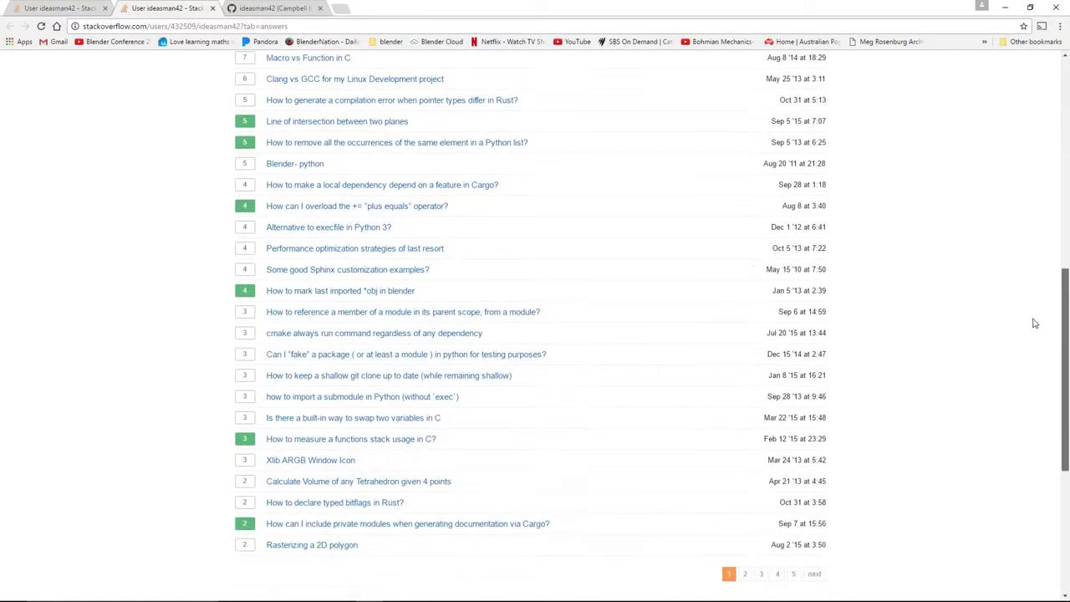
left_click(254, 8)
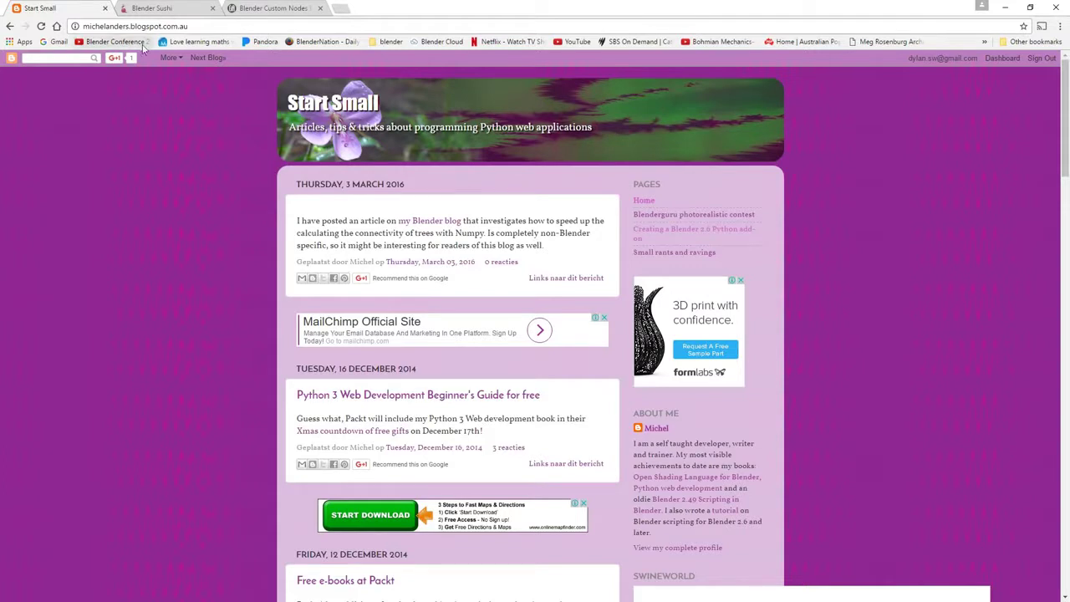
- Browse the Blender Sushi flipcard gallery and switch to the Blender Custom Nodes page
left_click(155, 8)
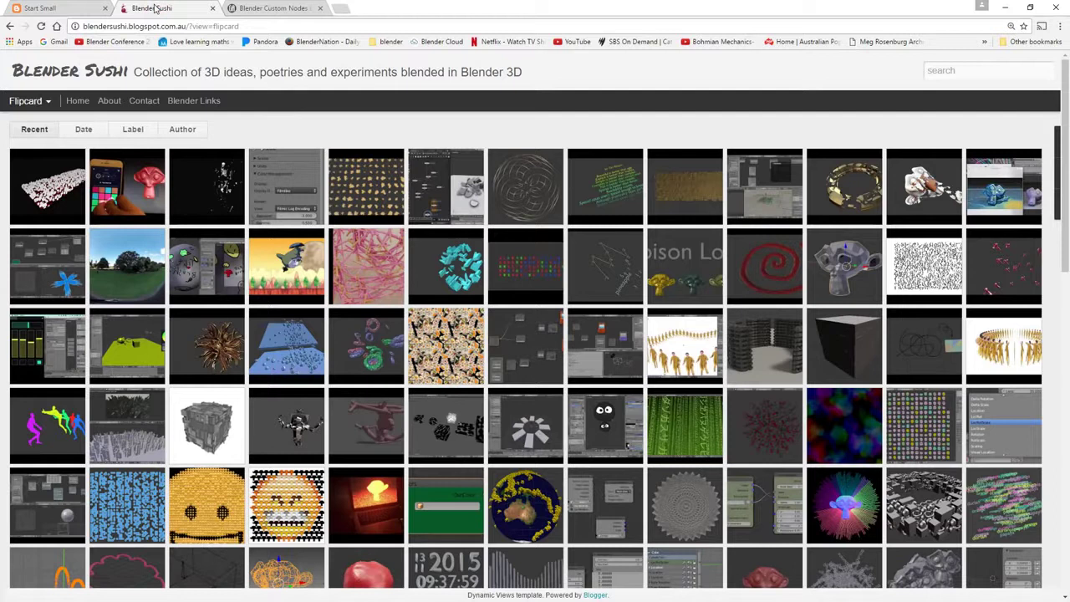
scroll(535, 284, "down", 5)
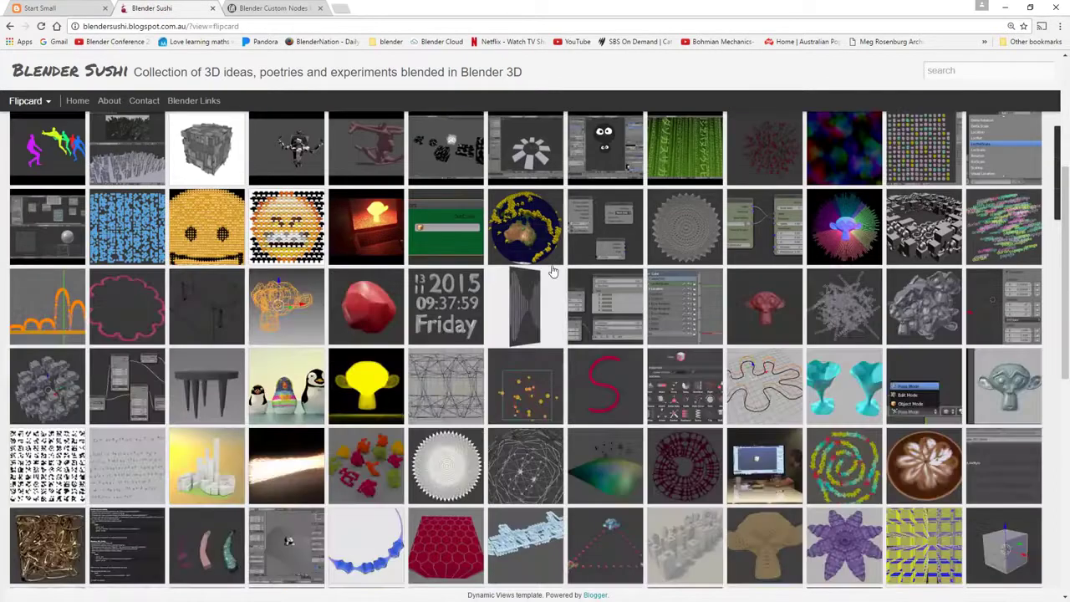
scroll(552, 272, "down", 10)
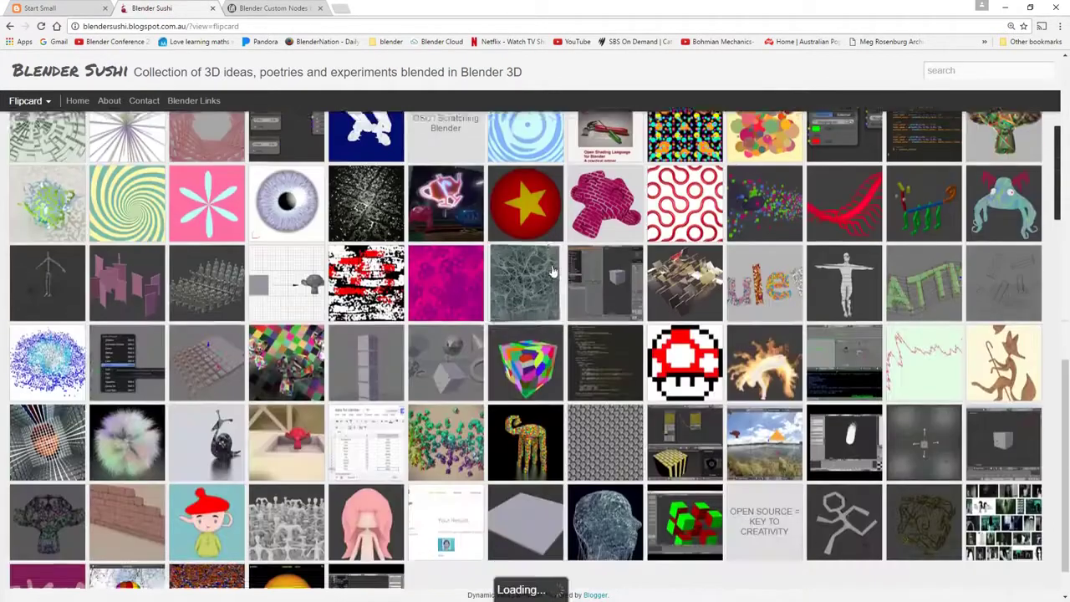
scroll(552, 271, "up", 10)
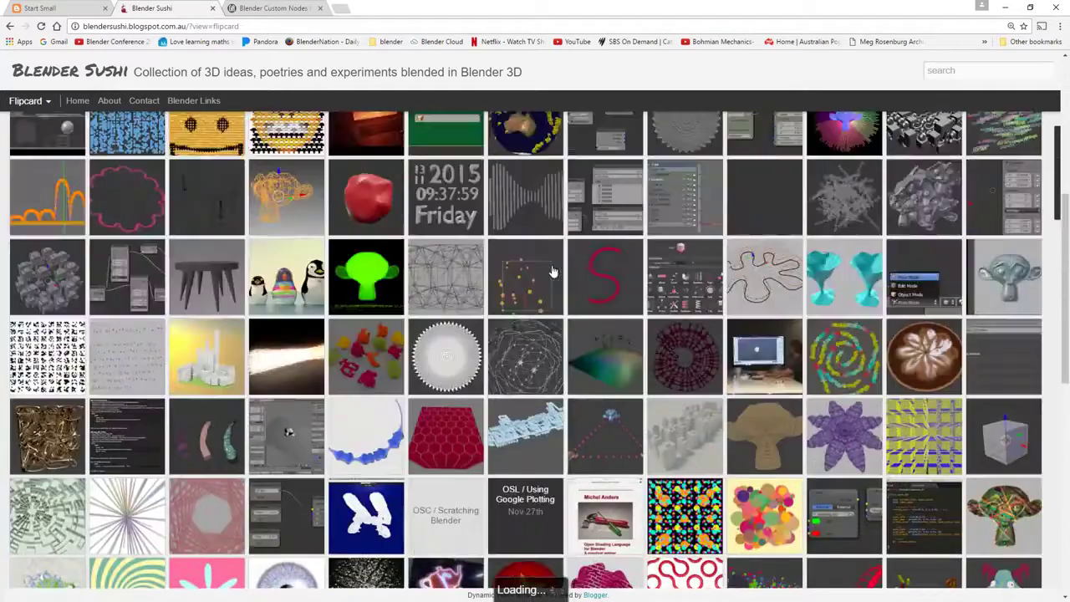
scroll(552, 272, "up", 2)
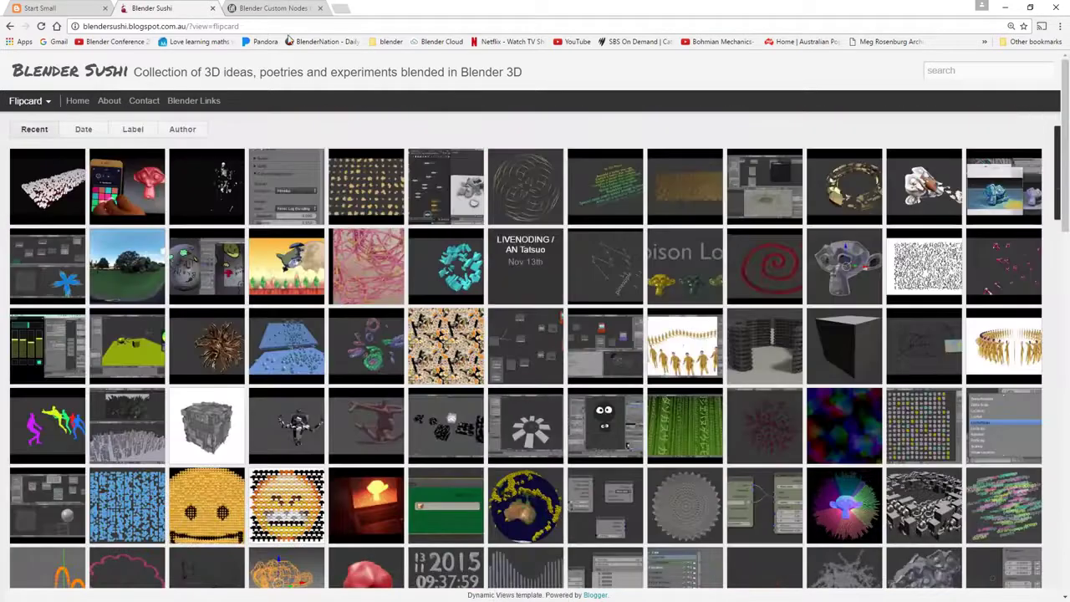
left_click(276, 9)
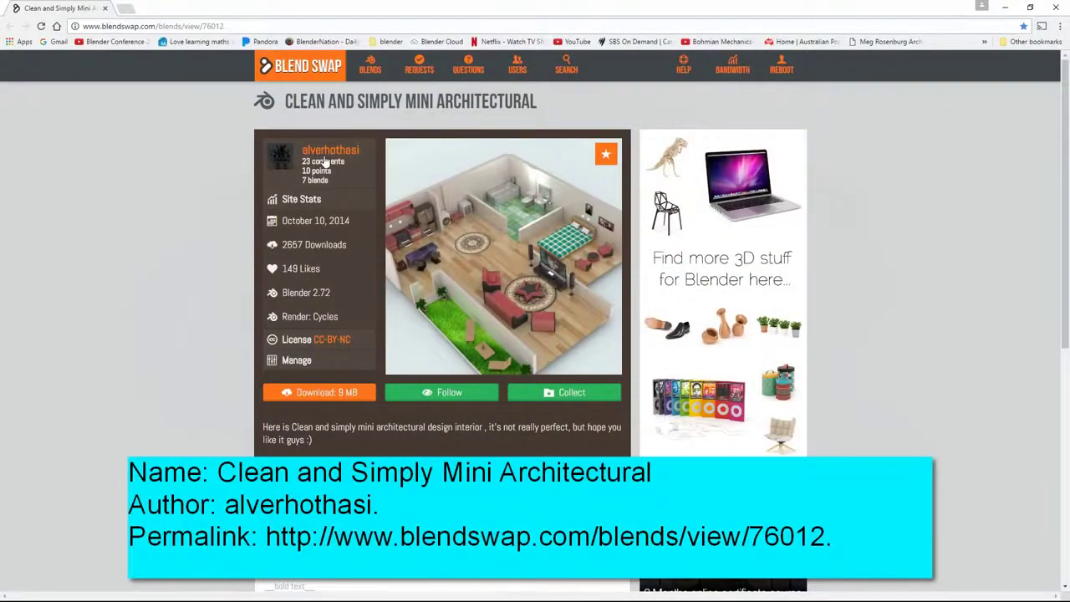
- Highlight the page address of the Clean and Simply Mini Architectural scene on Blend Swap and download the 9 MB file
left_click(243, 26)
left_click(251, 26)
left_click_drag(255, 26, 76, 26)
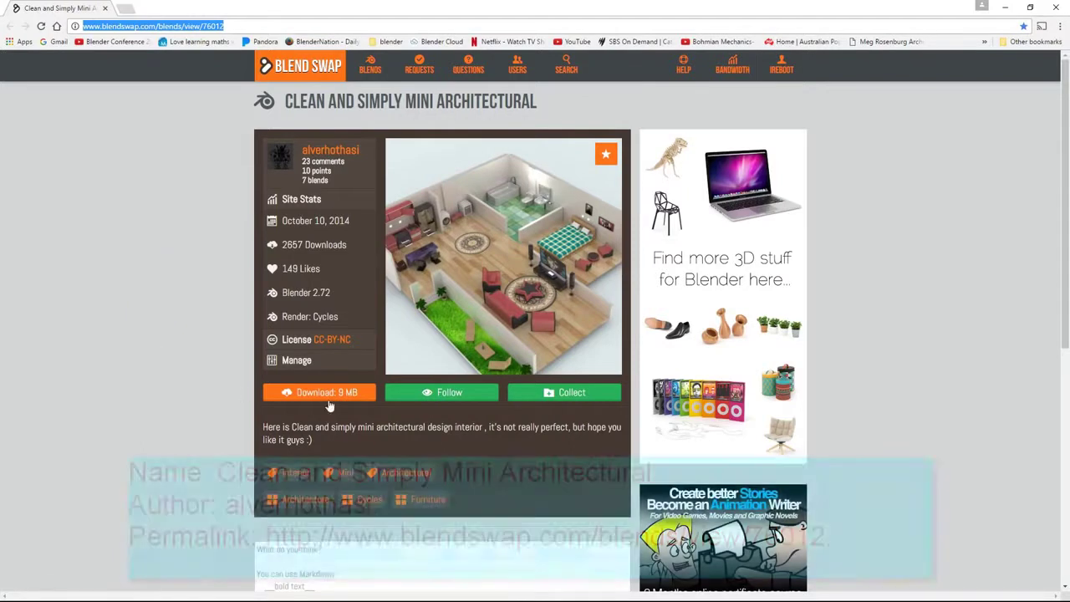
left_click(329, 397)
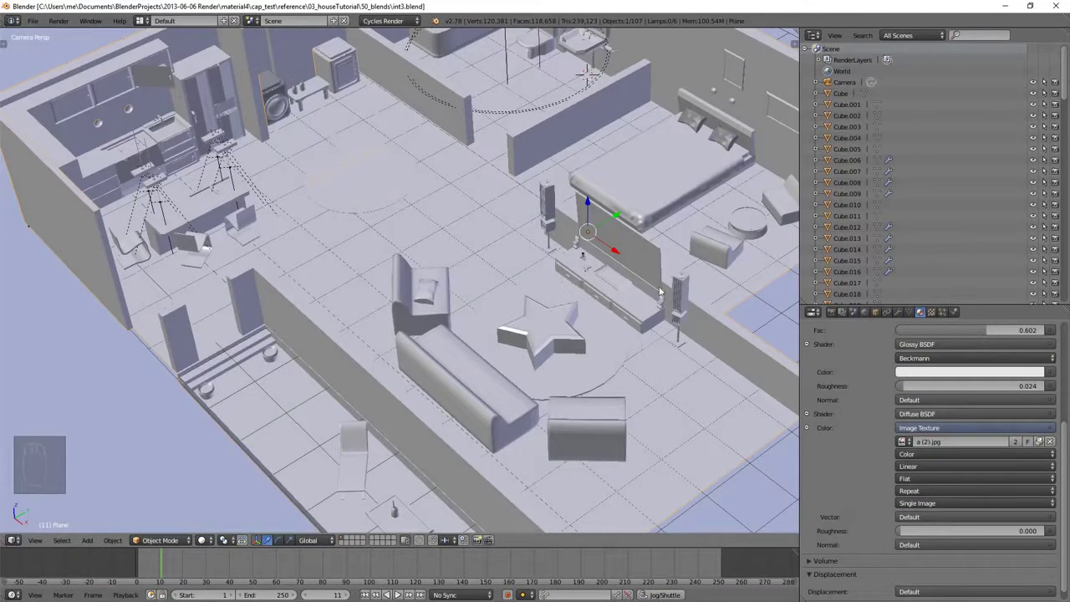
- Split the 3D view into three areas and turn the largest into a Node Editor without its sidebar, framing all material nodes
left_click_drag(797, 31, 484, 40)
left_click_drag(794, 32, 784, 240)
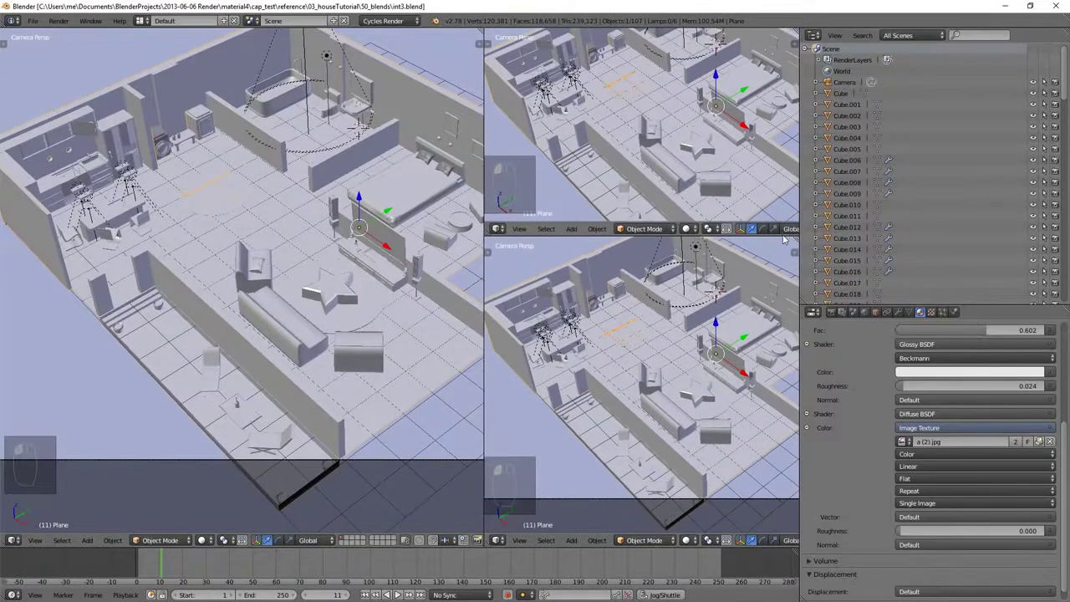
left_click(13, 539)
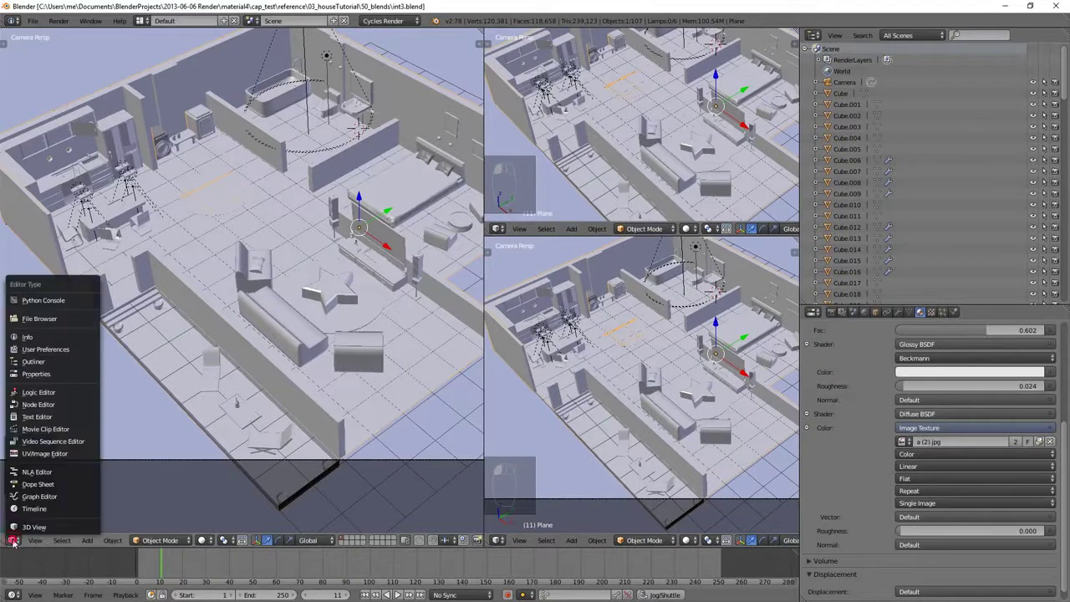
left_click(30, 406)
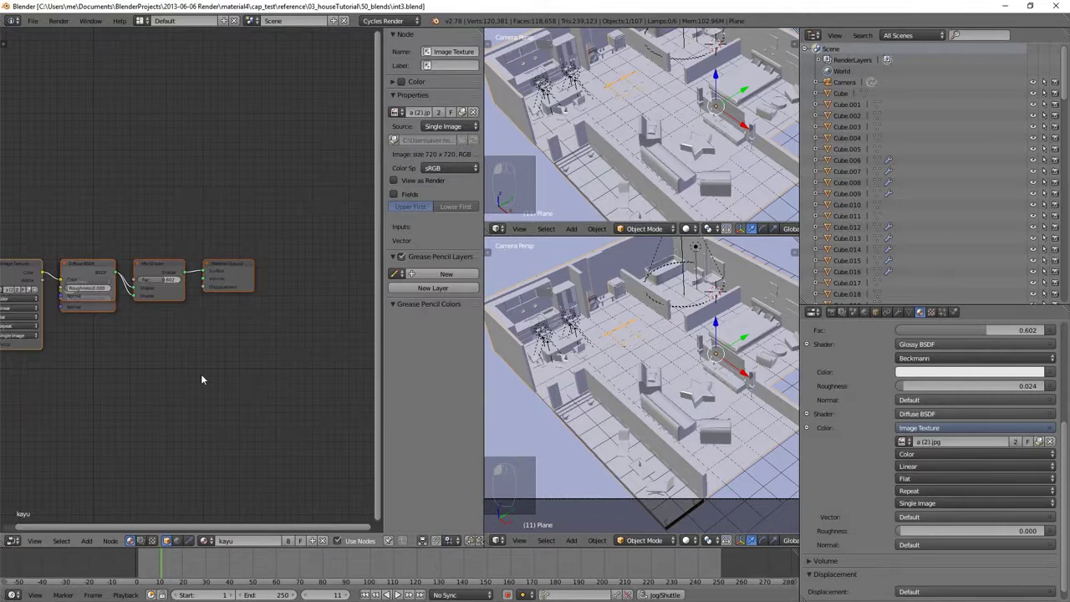
key("n")
key("Home")
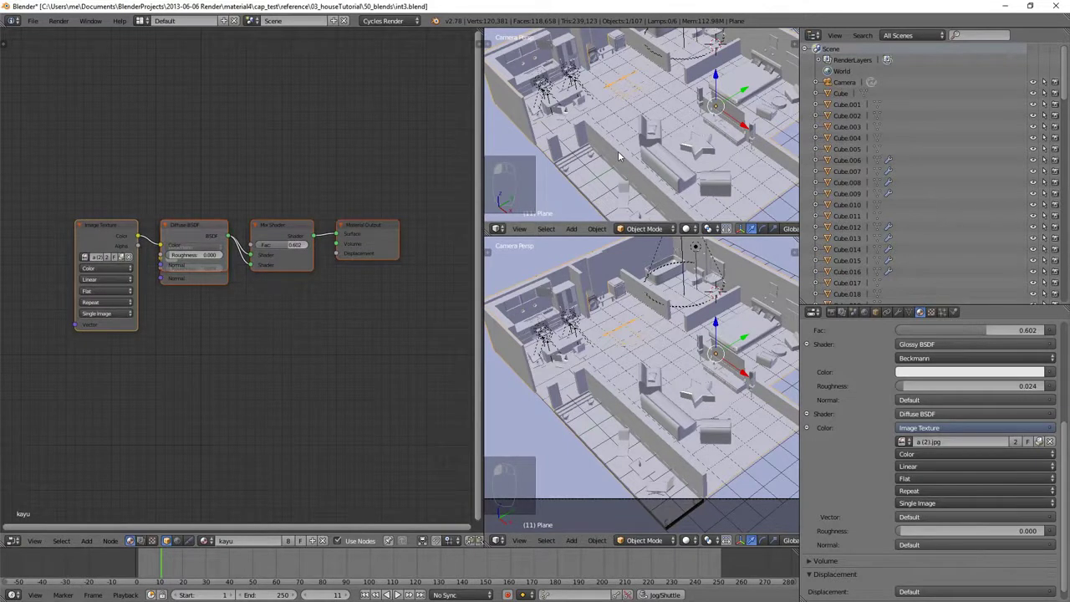
- Set the upper small viewport to Rendered shading with the full camera frame and disable Square Samples in the Sampling settings
key("shift+z")
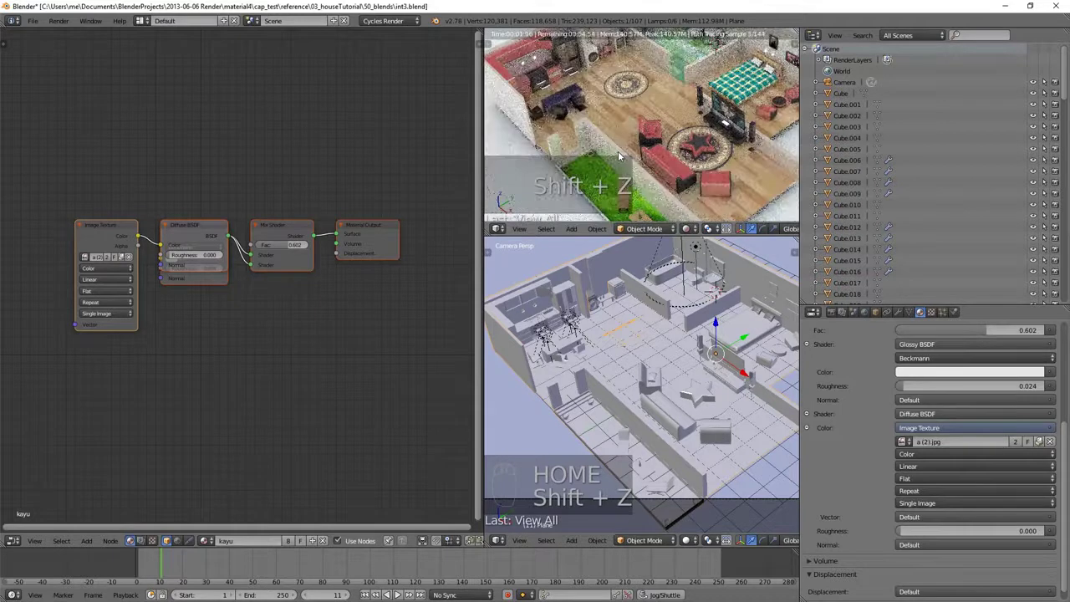
key("Home")
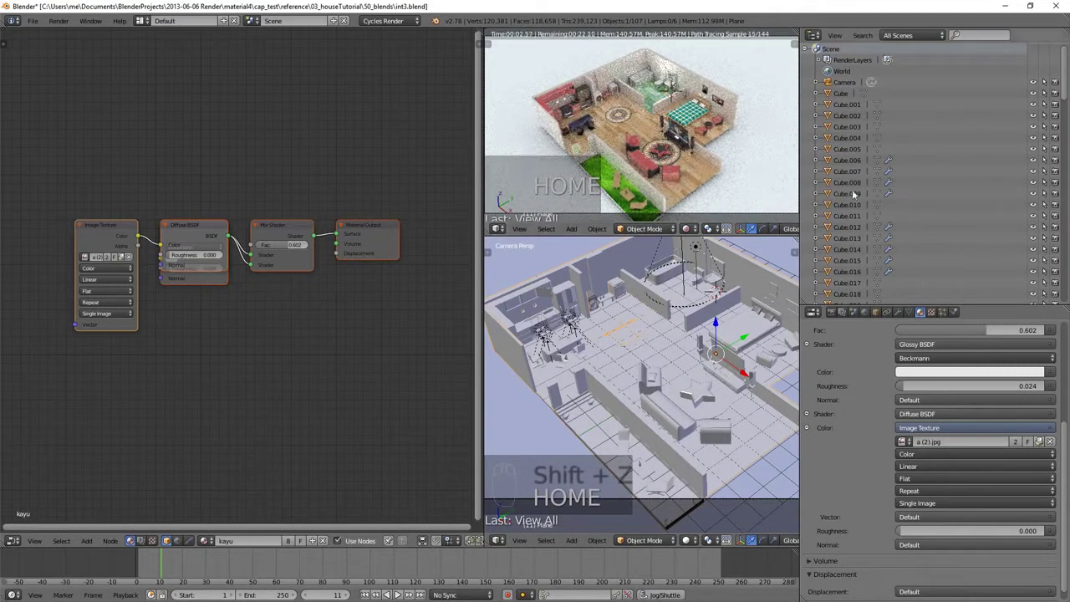
left_click(833, 314)
left_click_drag(1065, 358, 1067, 443)
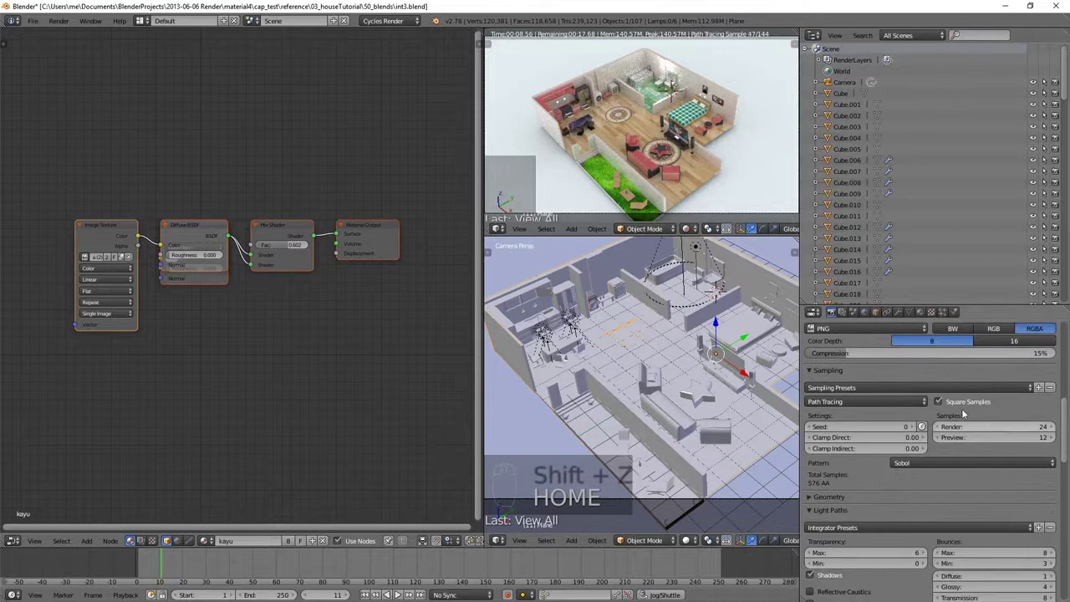
left_click(939, 403)
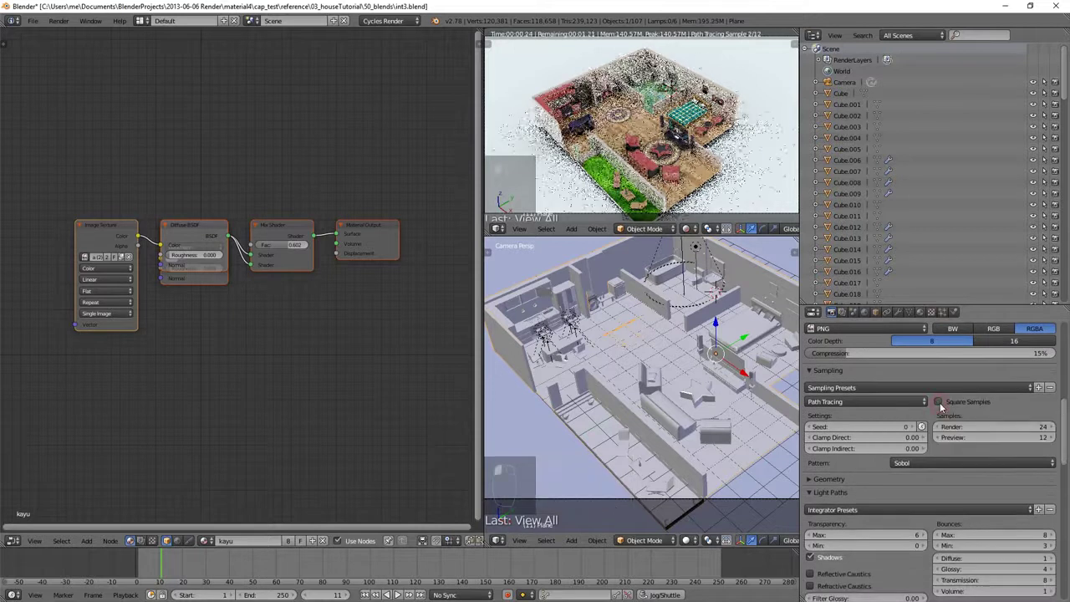
mouse_move(1063, 407)
left_mouse_down()
mouse_move(1066, 450)
mouse_move(1066, 427)
left_mouse_up()
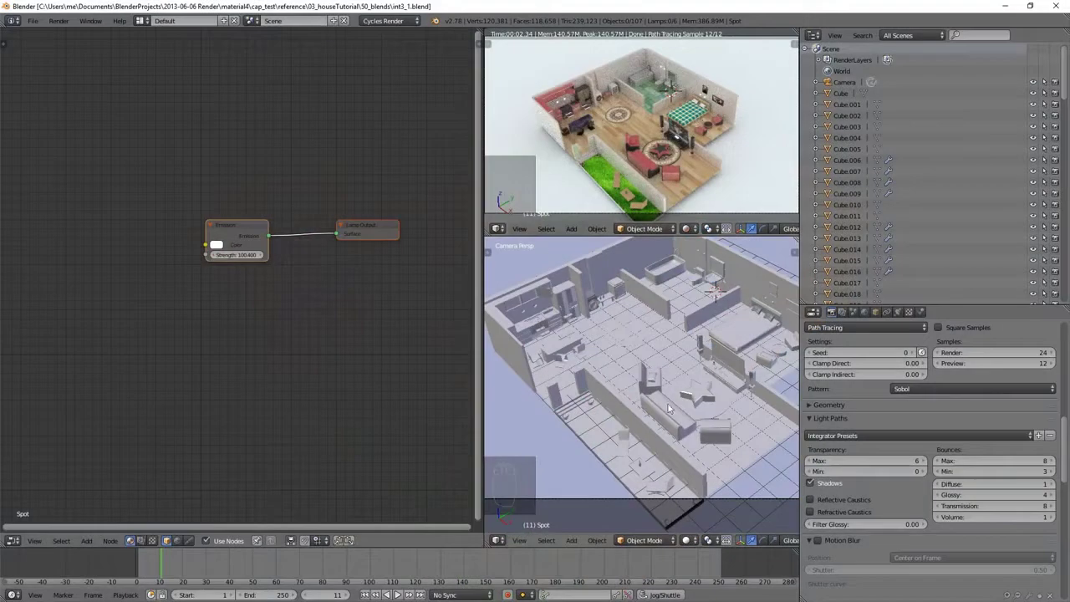
- Select the sofa and add a Cutaway Shader node to its material, placing it below the existing nodes
right_click(666, 416)
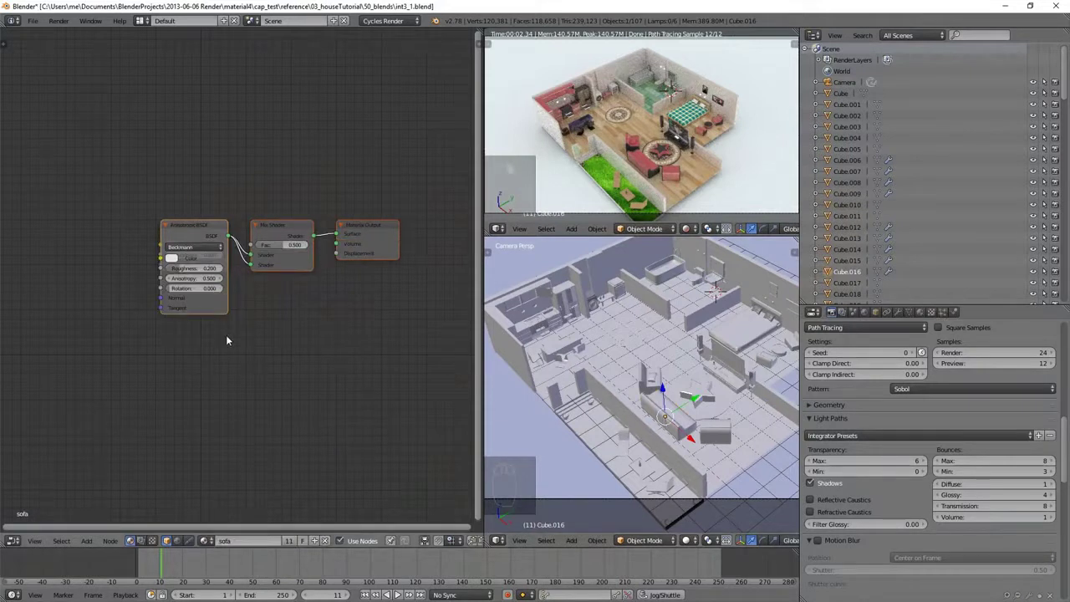
key("shift+a")
mouse_move(239, 361)
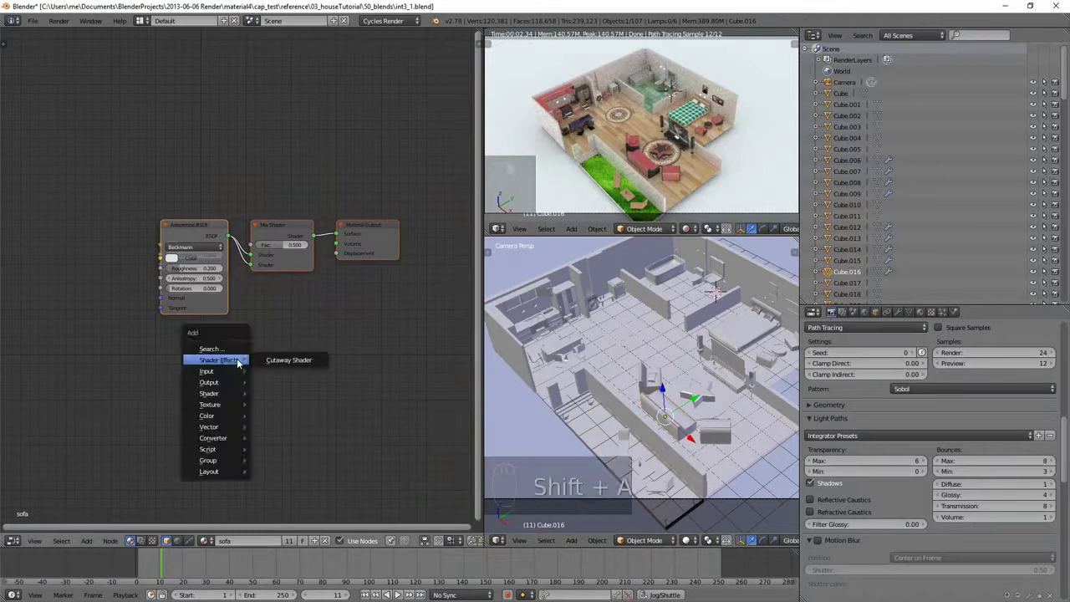
left_click(287, 360)
left_click(92, 357)
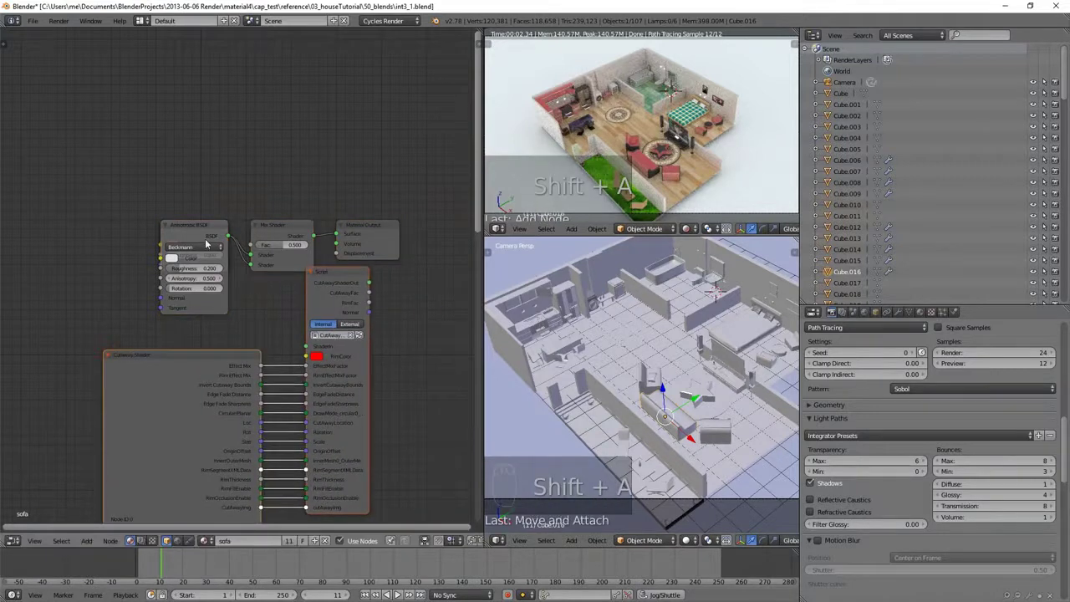
- Spread the sofa material's nodes apart, linking the Mix Shader to the Script node's ShaderIn and CutAwayShaderOut to the Material Output's Surface
left_click_drag(335, 236, 415, 237)
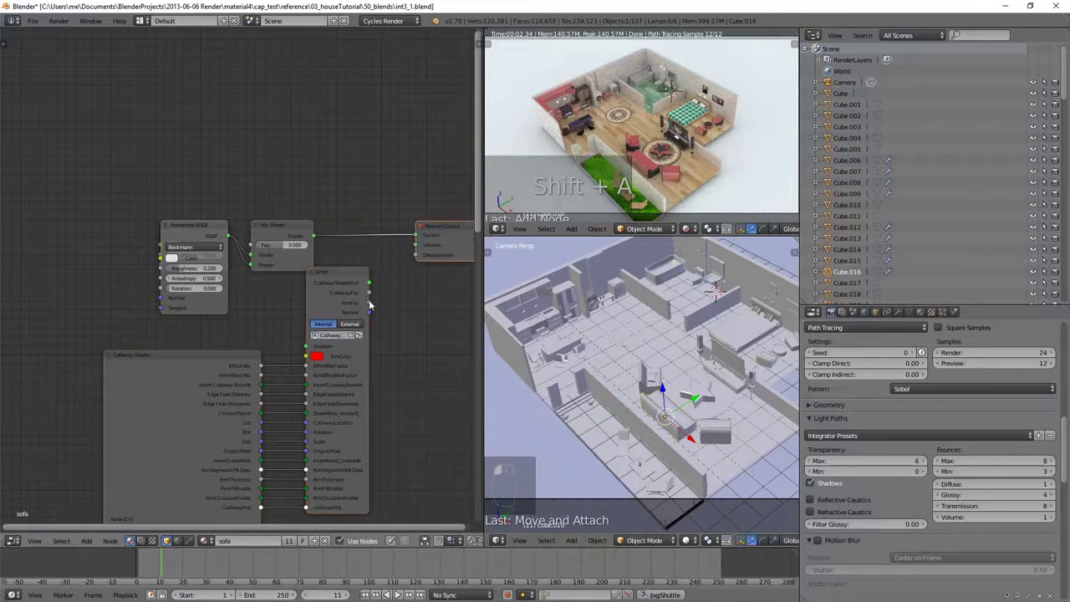
key("shift+a")
mouse_move(316, 299)
left_click_drag(311, 238, 307, 349)
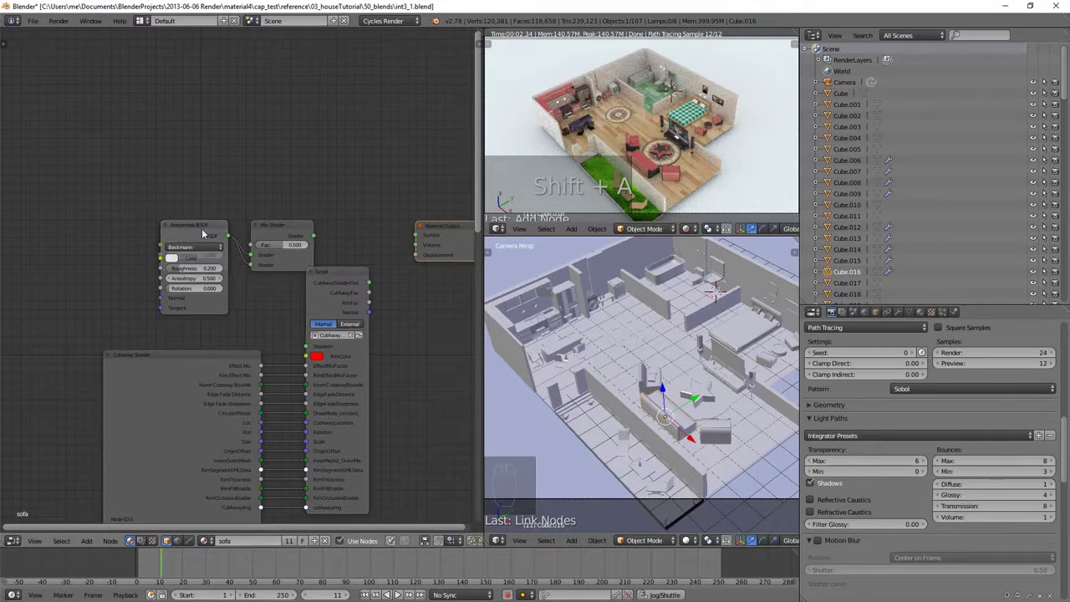
left_click_drag(206, 238, 143, 173)
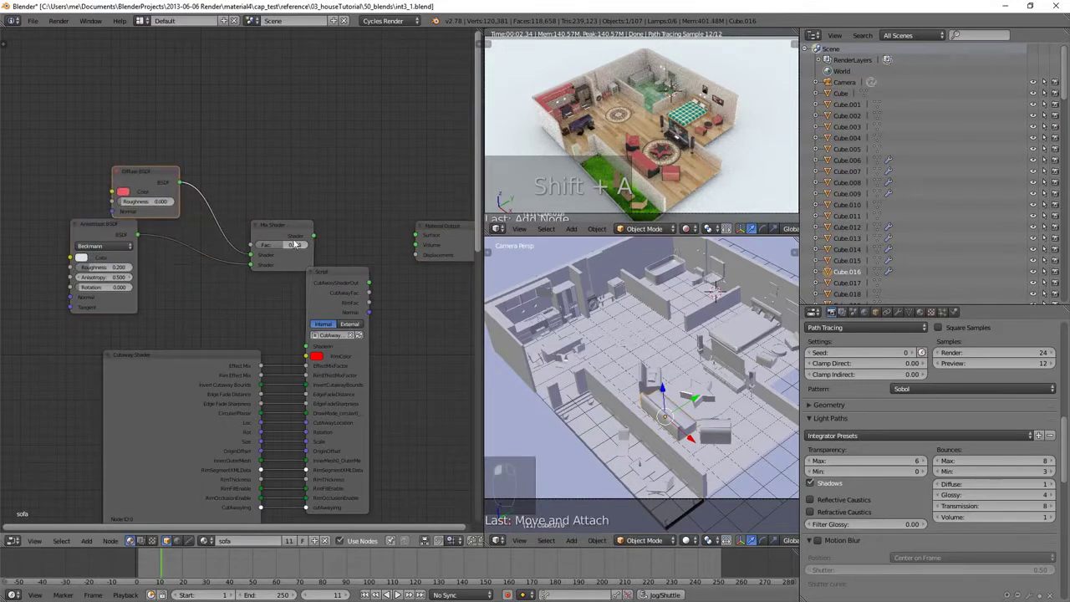
left_click_drag(286, 226, 220, 226)
left_click_drag(370, 283, 417, 238)
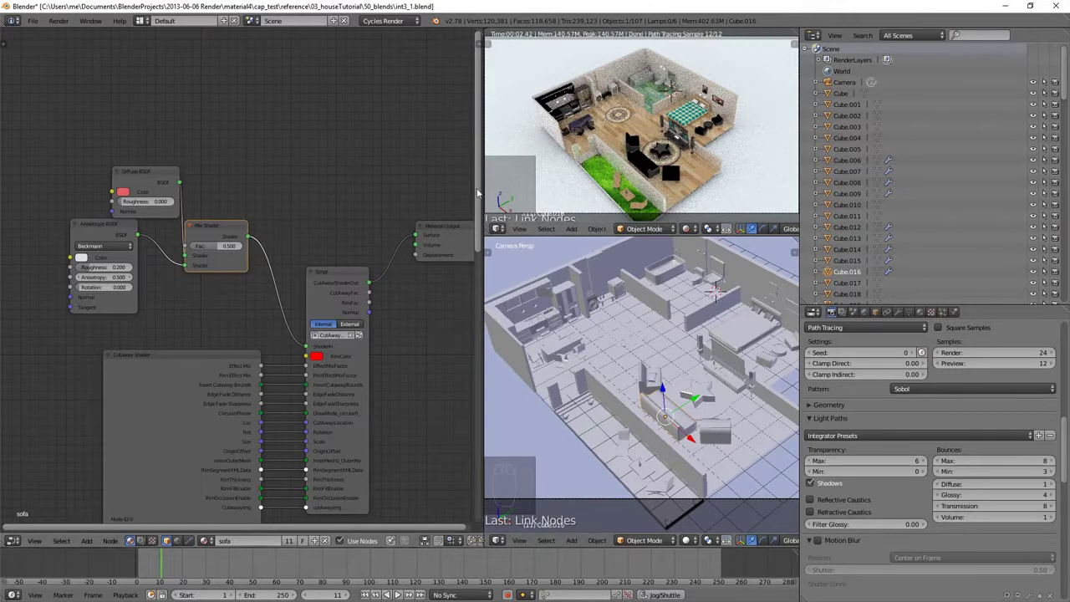
- Enable CPU + OSL rendering from the Cutaway Shader node
left_click_drag(478, 191, 466, 313)
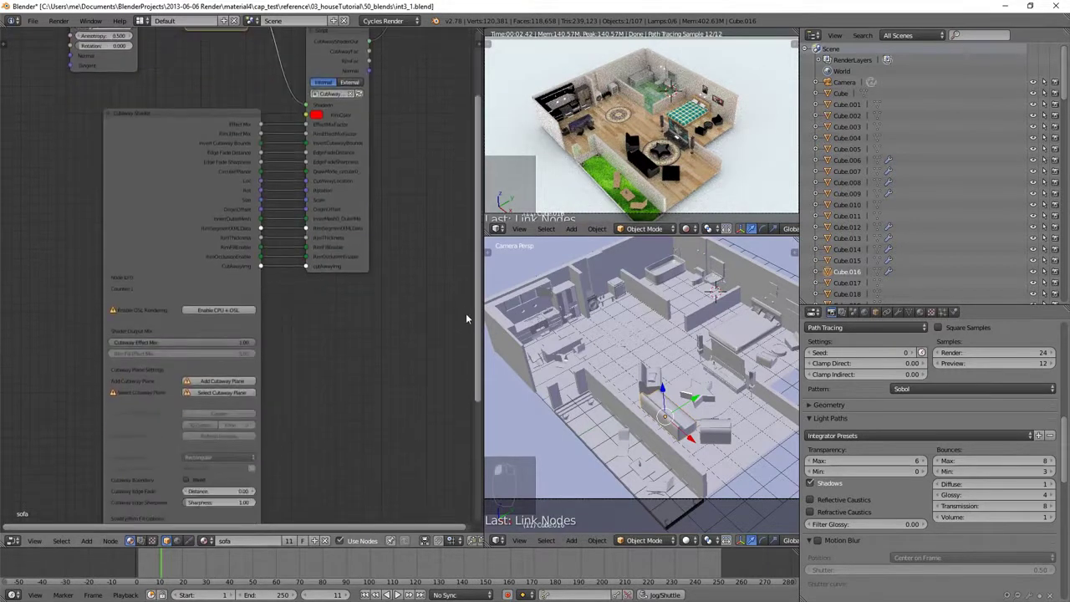
left_click(227, 310)
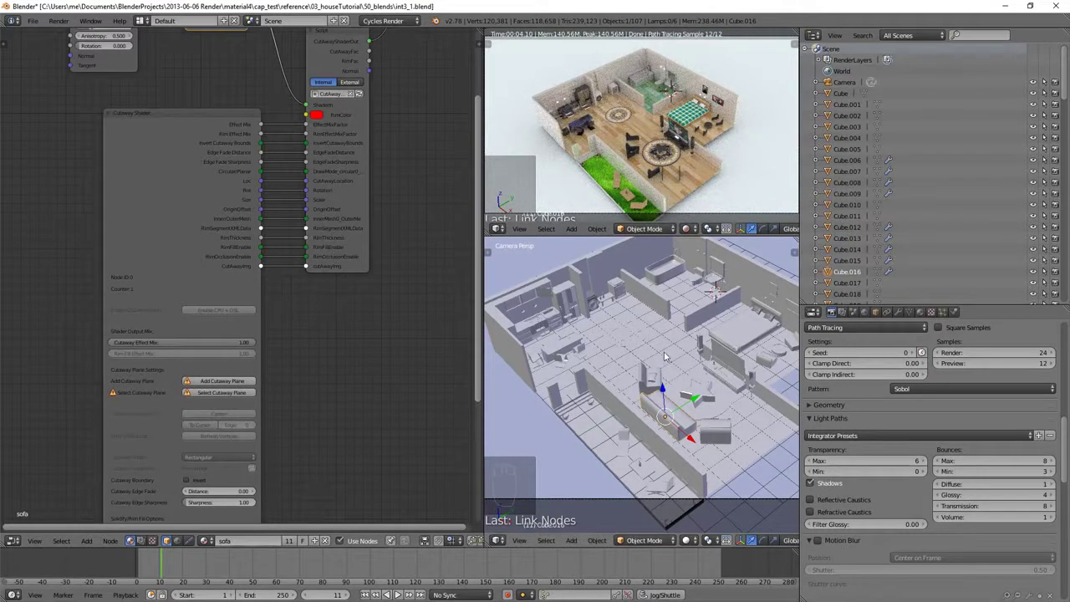
- Position the 3D cursor over the middle of the house using orthographic front, right and top views, and add a cutaway plane
key("KP_1")
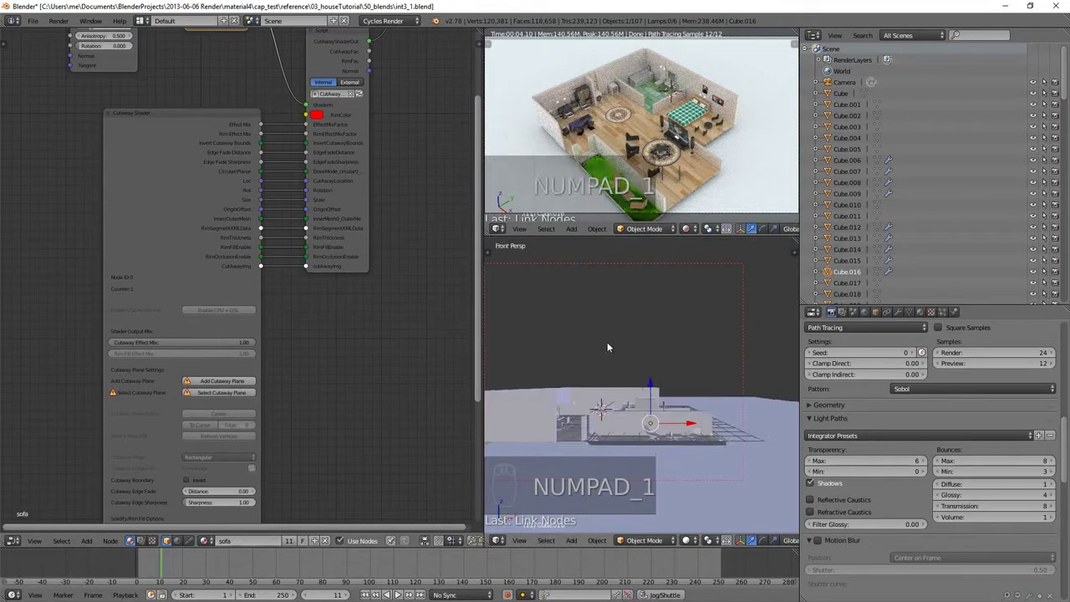
key("KP_5")
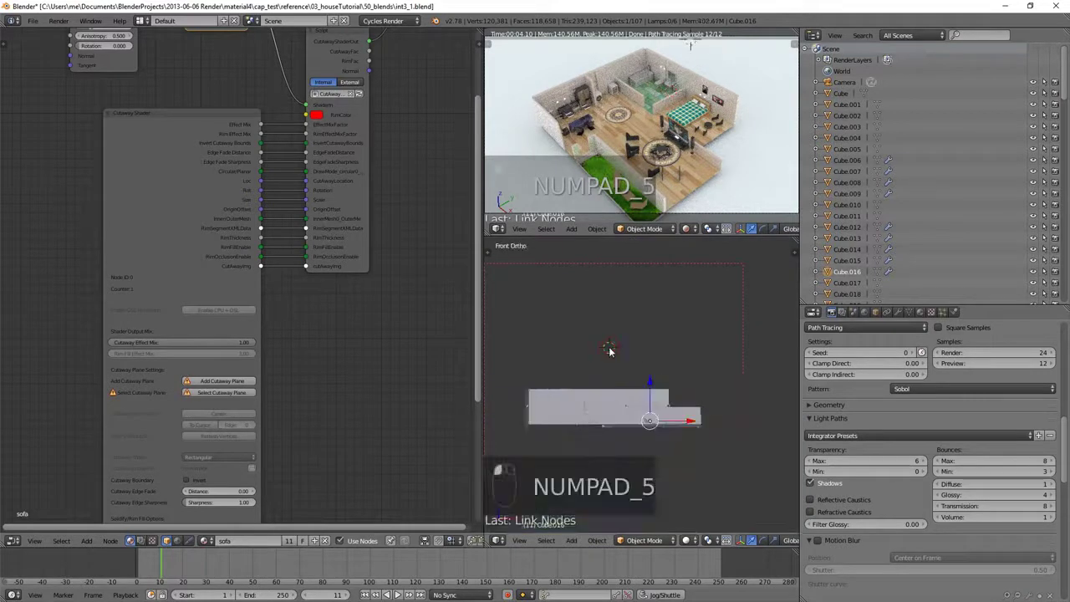
key("KP_1")
key("KP_3")
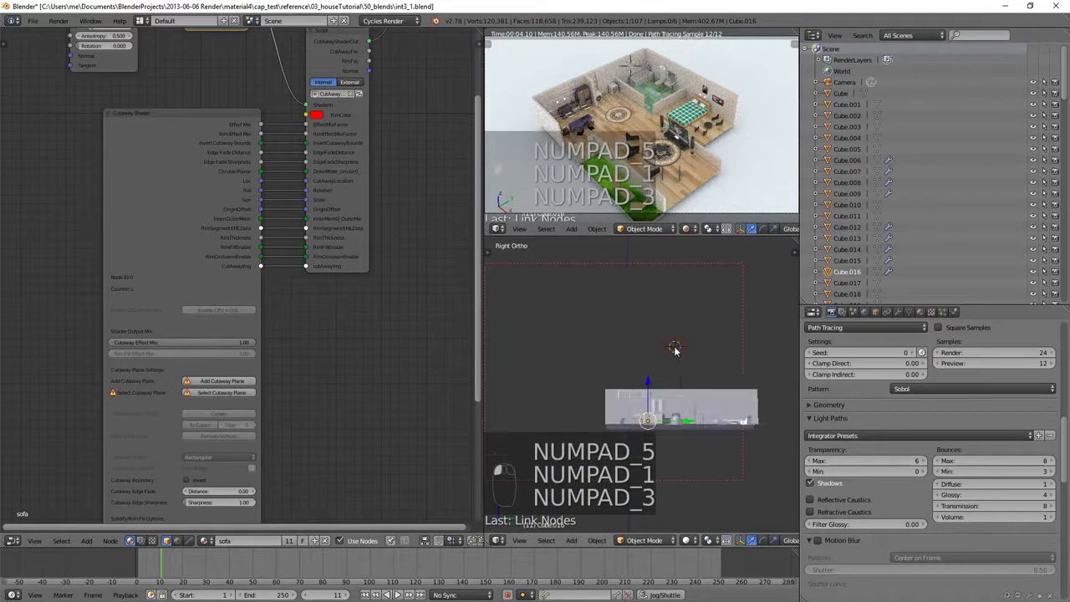
key("KP_7")
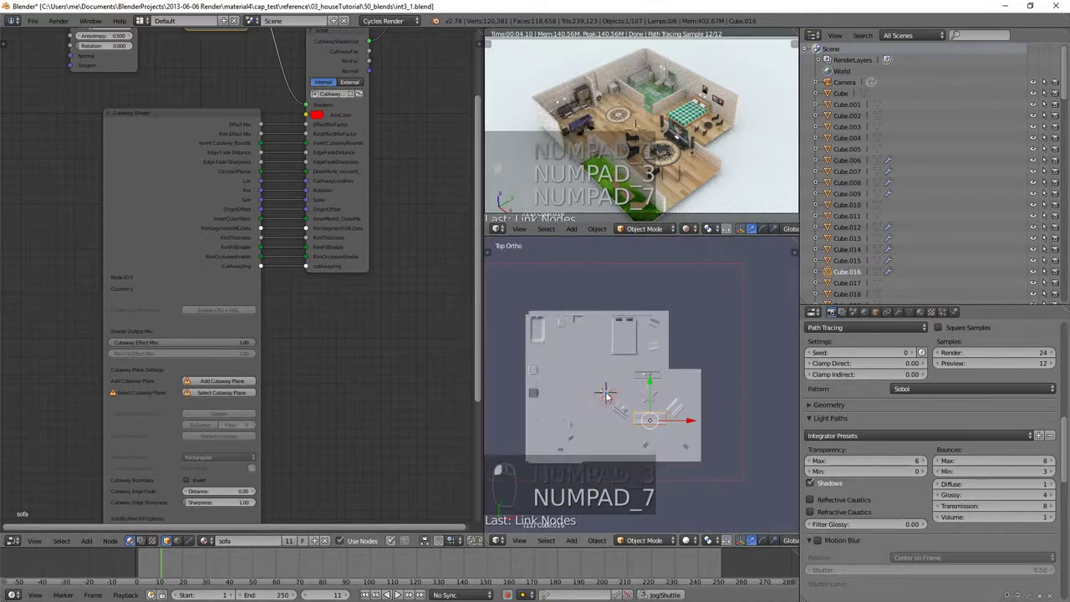
key("KP_1")
key("KP_3")
middle_click_drag(635, 398, 658, 411)
middle_click_drag(628, 379, 562, 405)
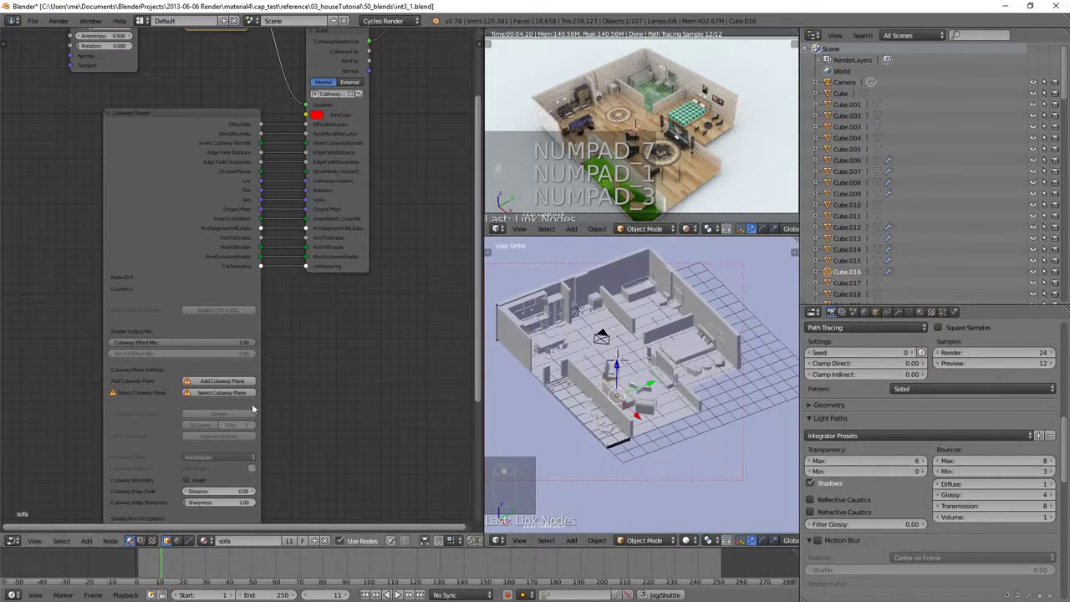
left_click(215, 381)
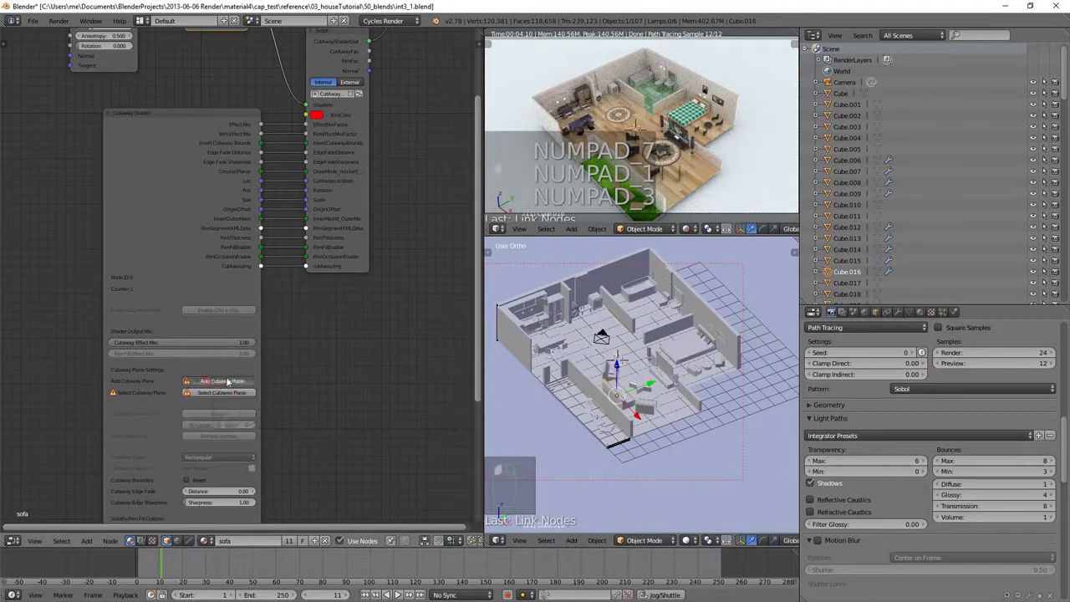
- Show the modelling viewport in Material shading and raise the cutaway plane along its local Z axis above the house walls
left_click(688, 541)
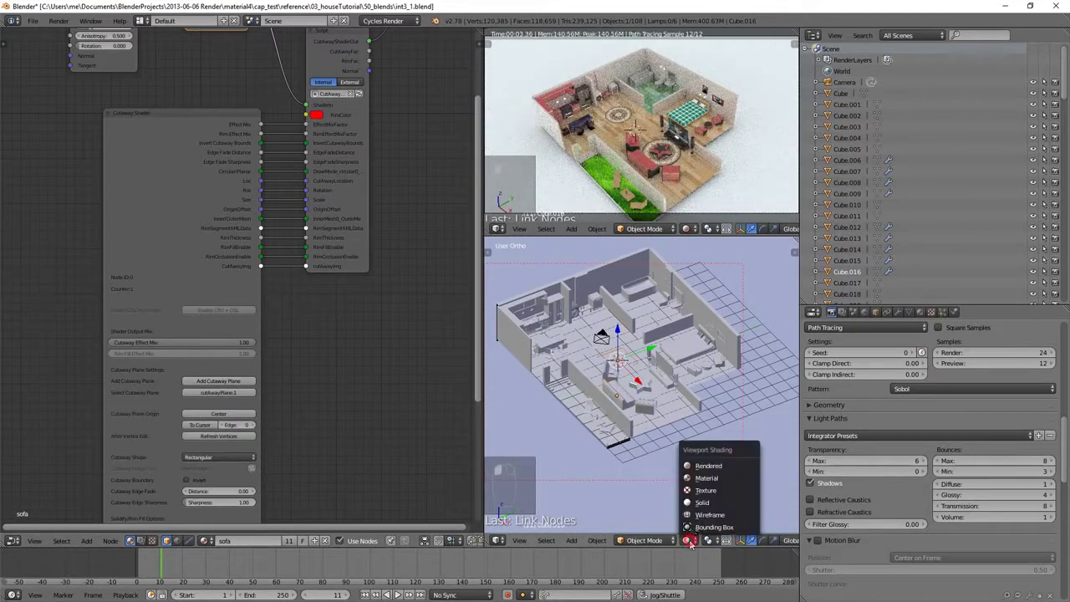
left_click(694, 467)
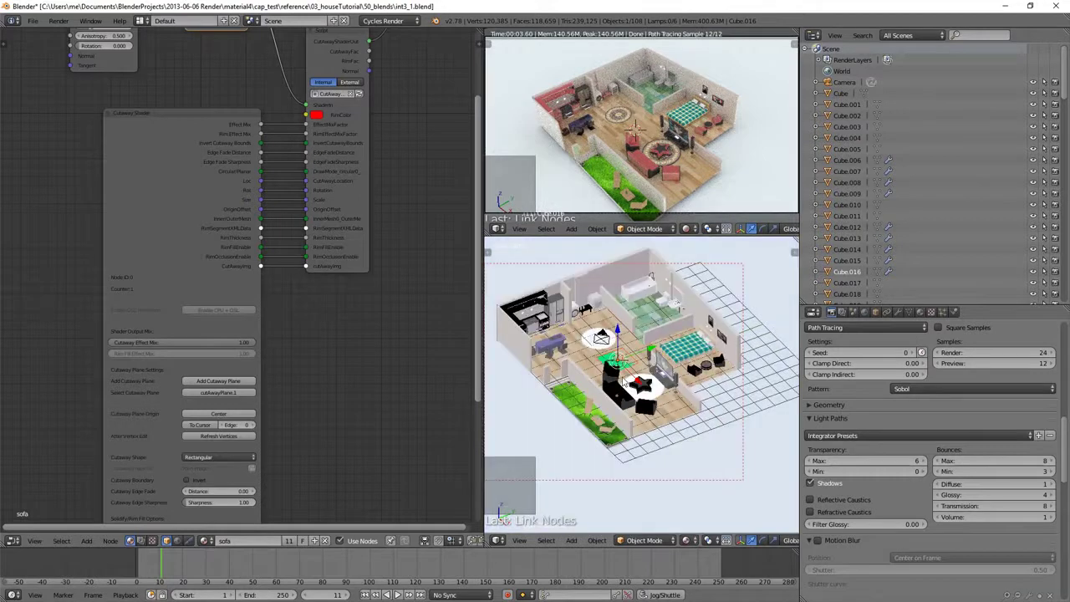
key("g")
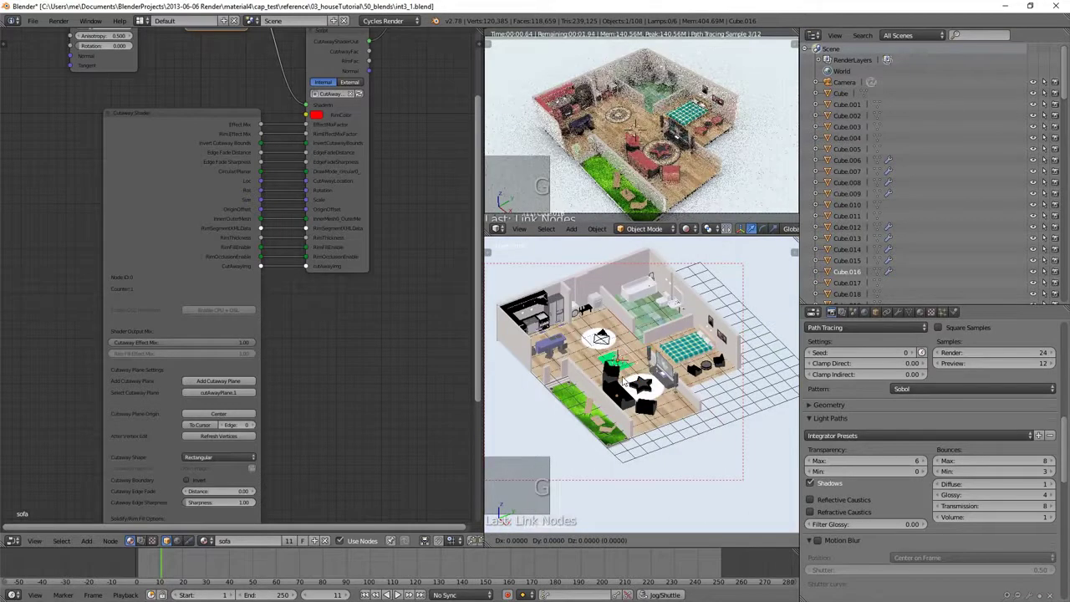
key("z")
key("z")
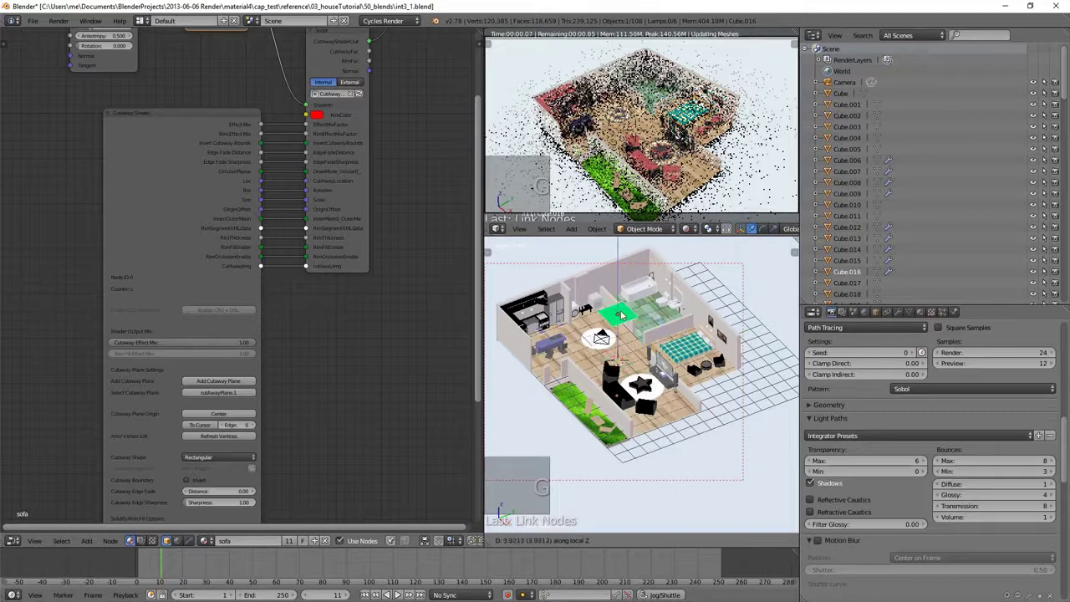
left_click(629, 332)
middle_click_drag(629, 332, 624, 320)
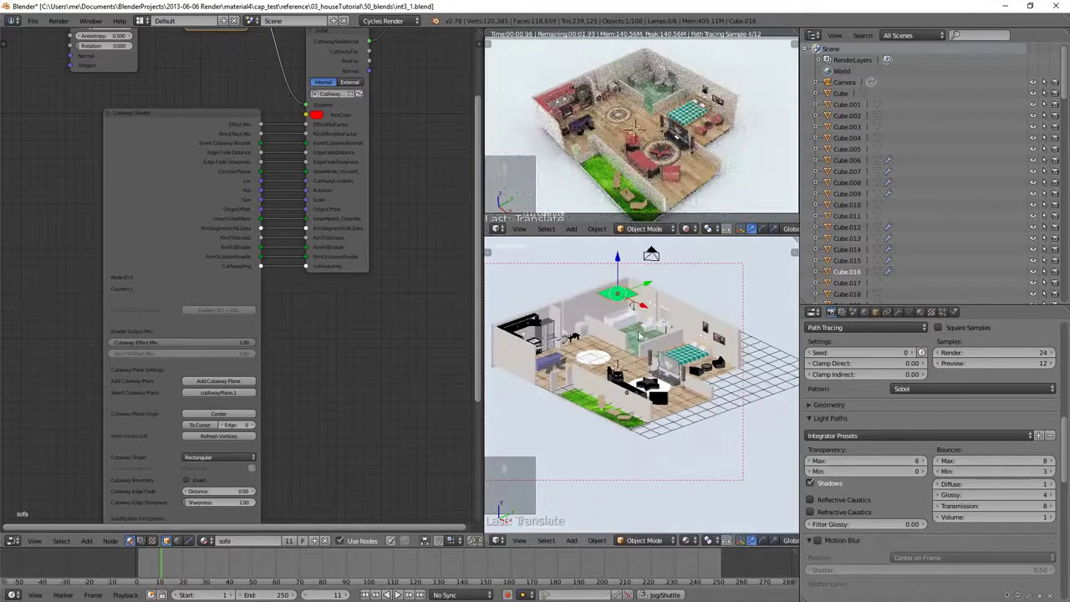
- Scale the cutaway plane up in the orthographic top view until it covers the whole house
key("KP_7")
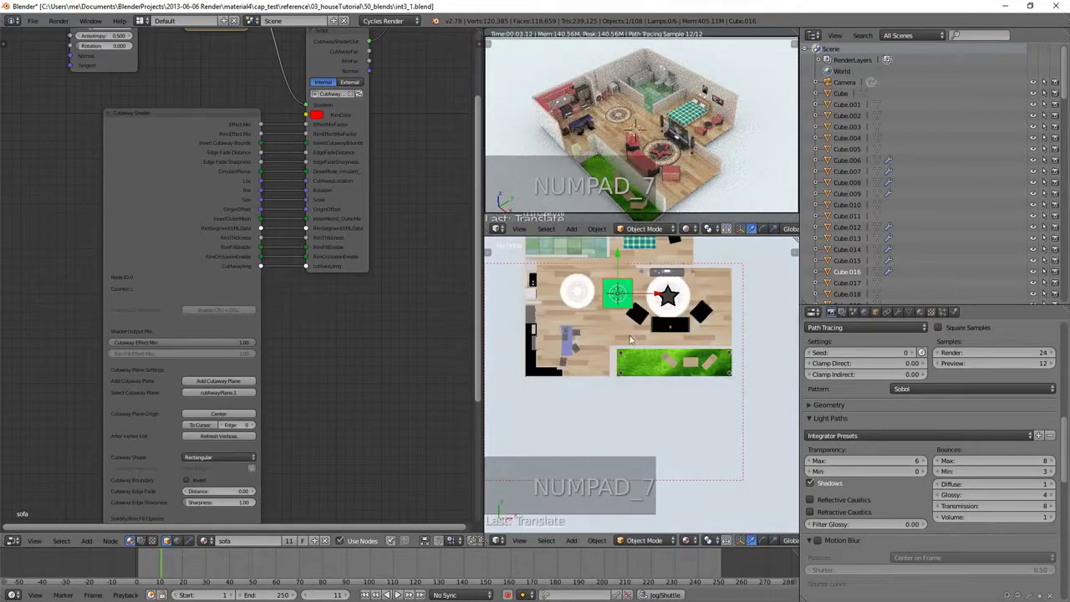
scroll(625, 343, "down", 3)
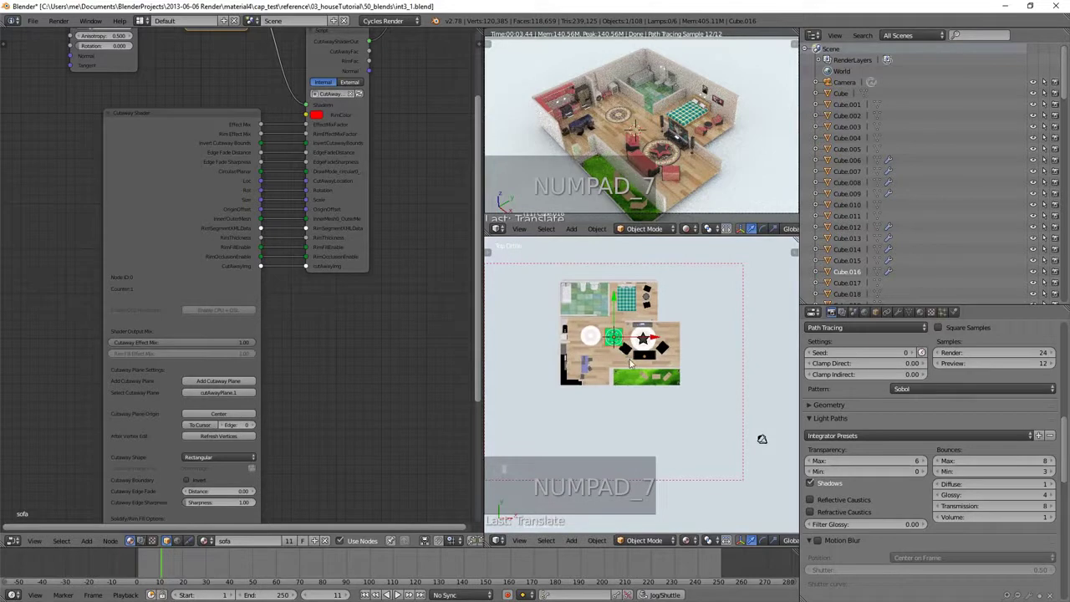
key("s")
left_click(727, 450)
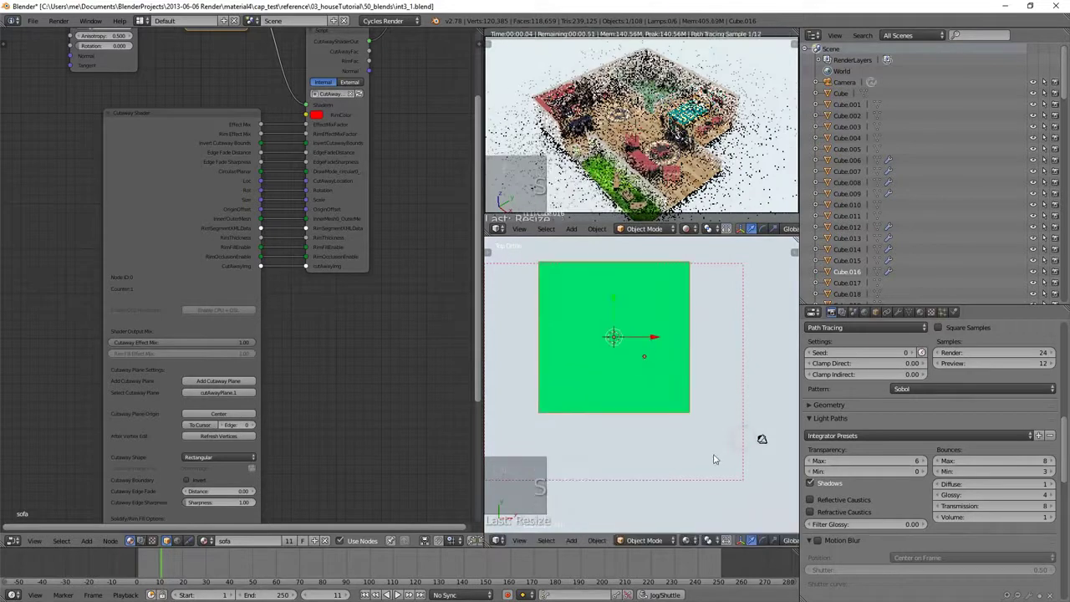
- Raise the enlarged cutaway plane slightly along its local Z axis, keeping it fully above the house
middle_click_drag(712, 461, 649, 340)
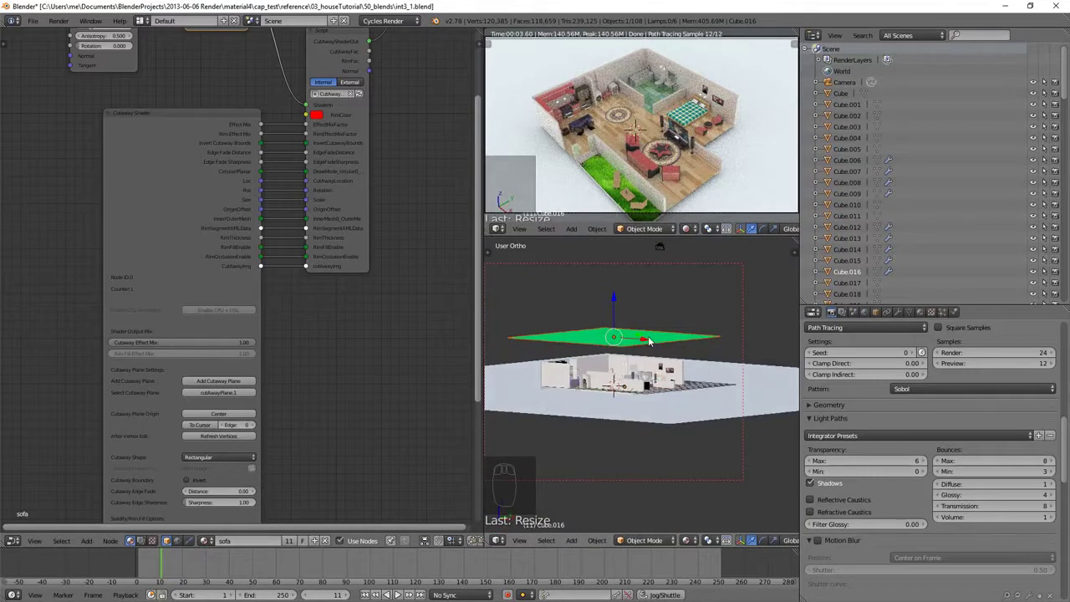
middle_click_drag(661, 369, 636, 365)
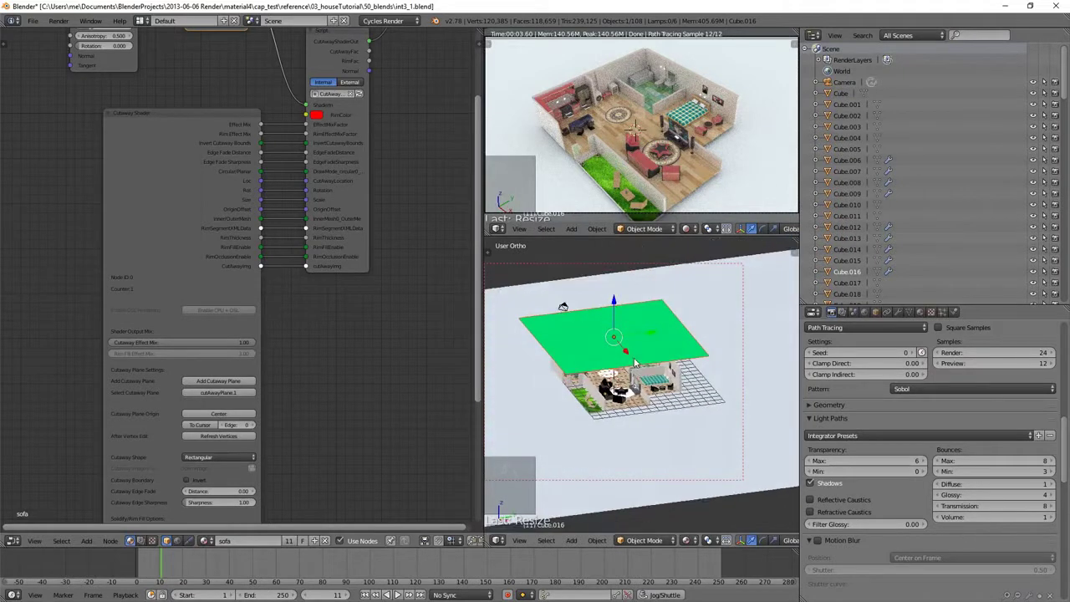
key("g")
key("z")
key("z")
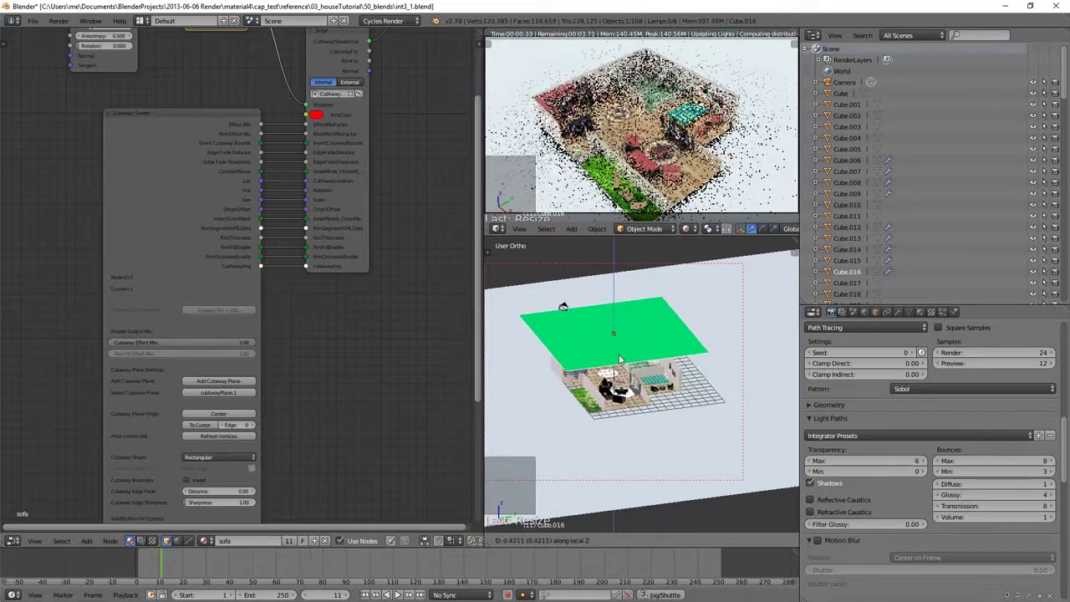
left_click(620, 353)
- Examine the parenting options for child shaders on the sofa's Cutaway Shader node
scroll(334, 270, "down", 3)
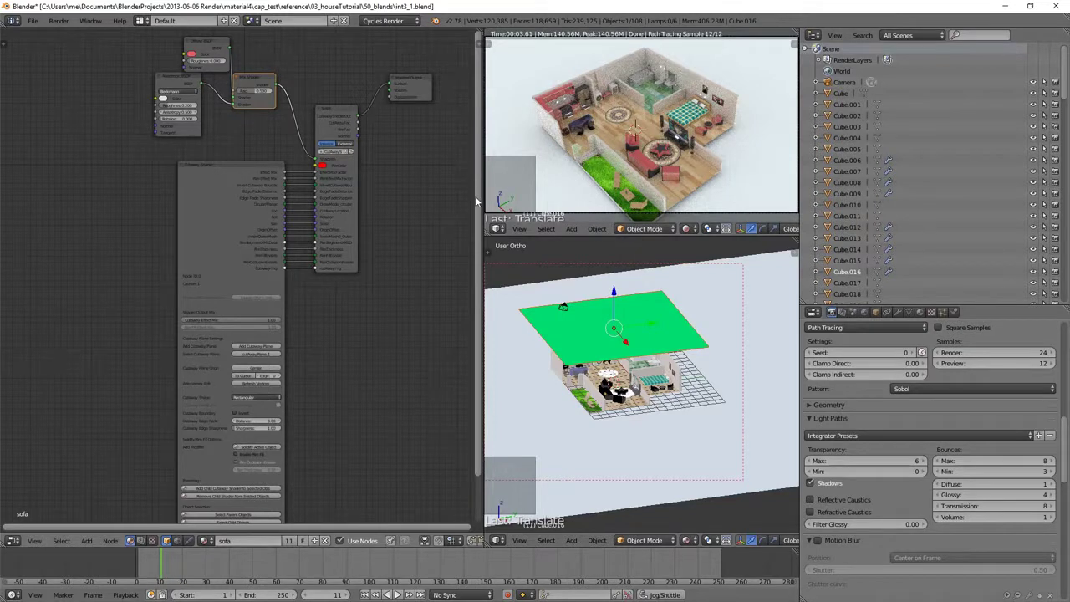
scroll(326, 362, "down", 5, "shift")
scroll(234, 338, "up", 2)
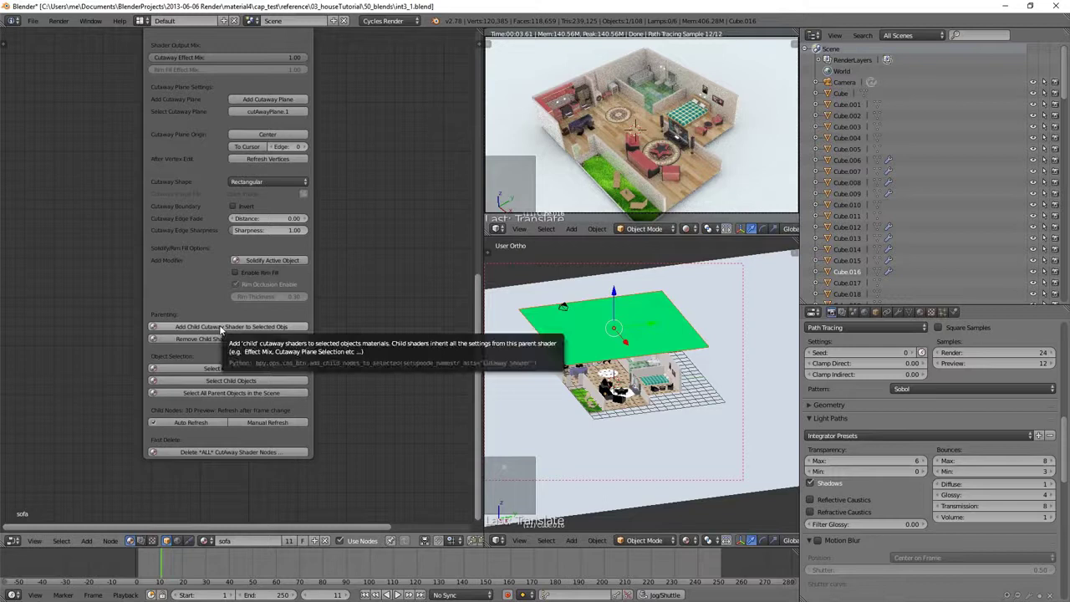
left_click(222, 328)
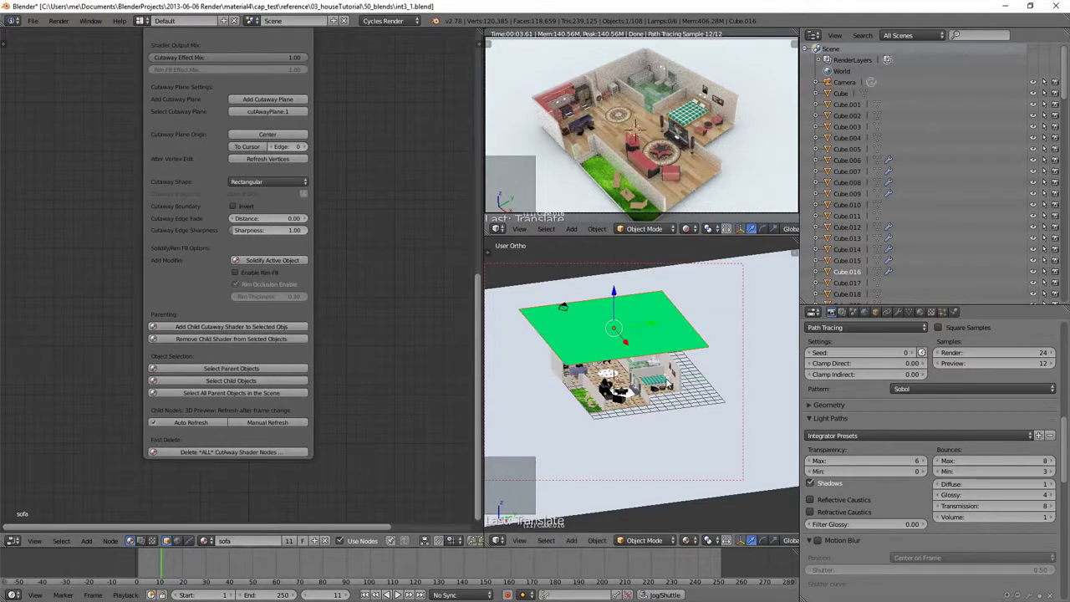
- Switch the modelling viewport to wireframe, reselect the sofa and pin its material in the node editor
key("z")
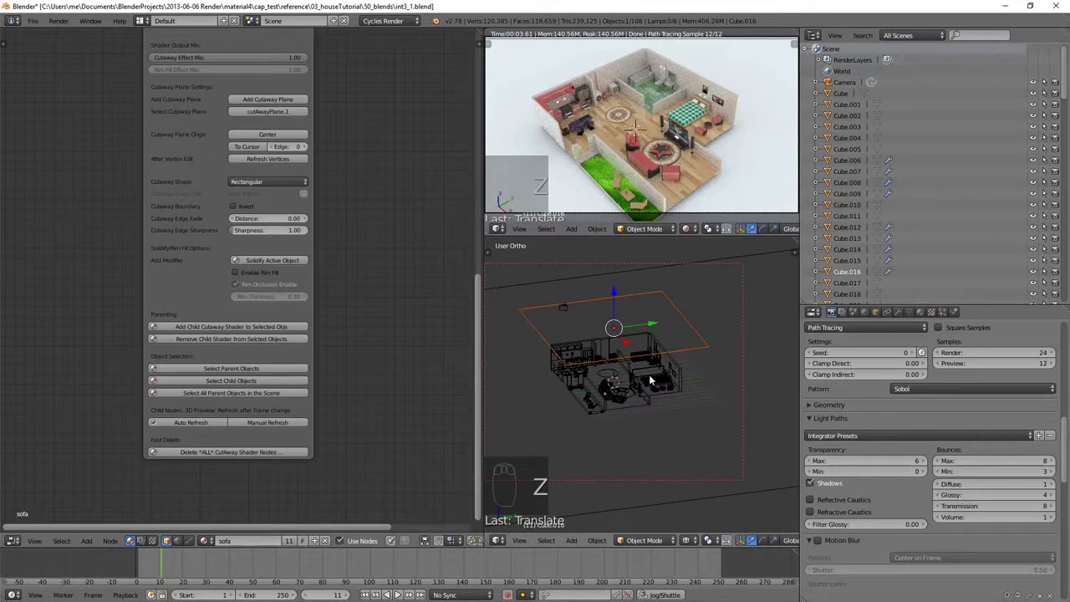
key("a")
key("a")
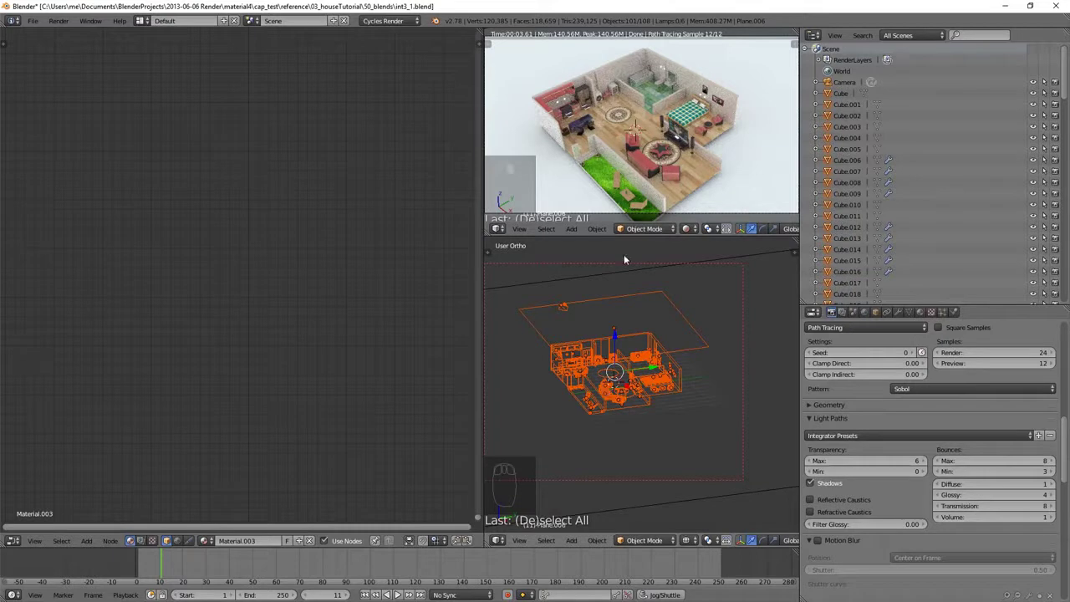
right_click(608, 393)
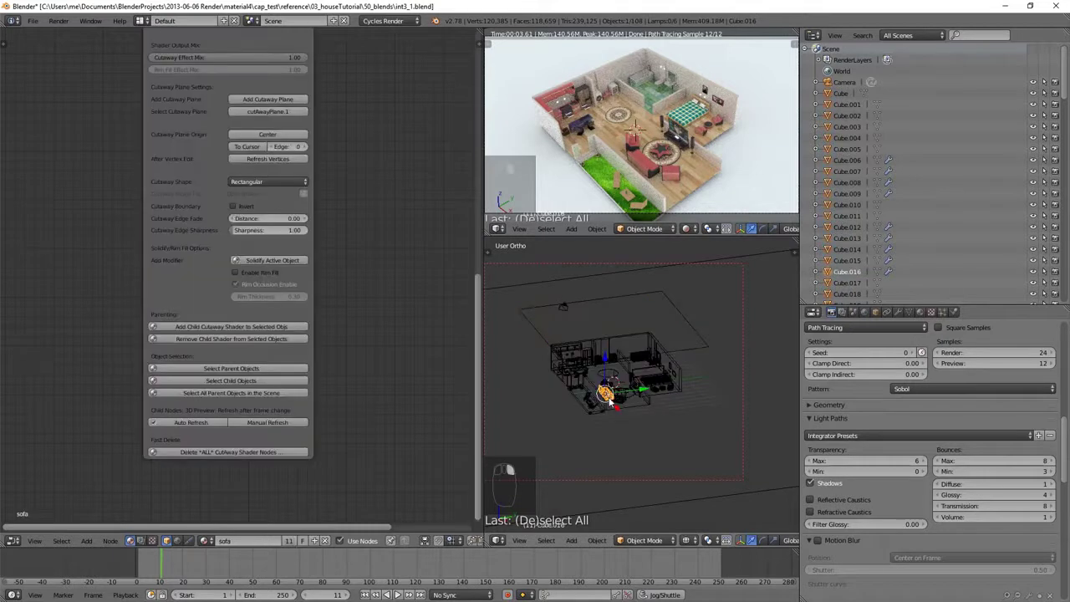
left_click(392, 543)
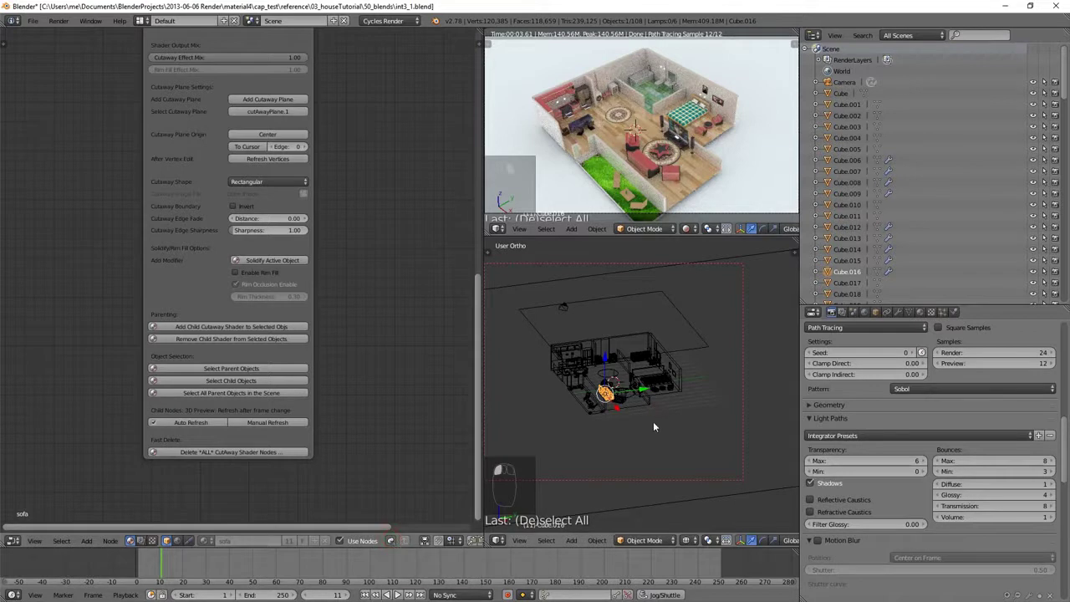
- Select all objects in the scene except the large ground plane
key("a")
key("a")
key("a")
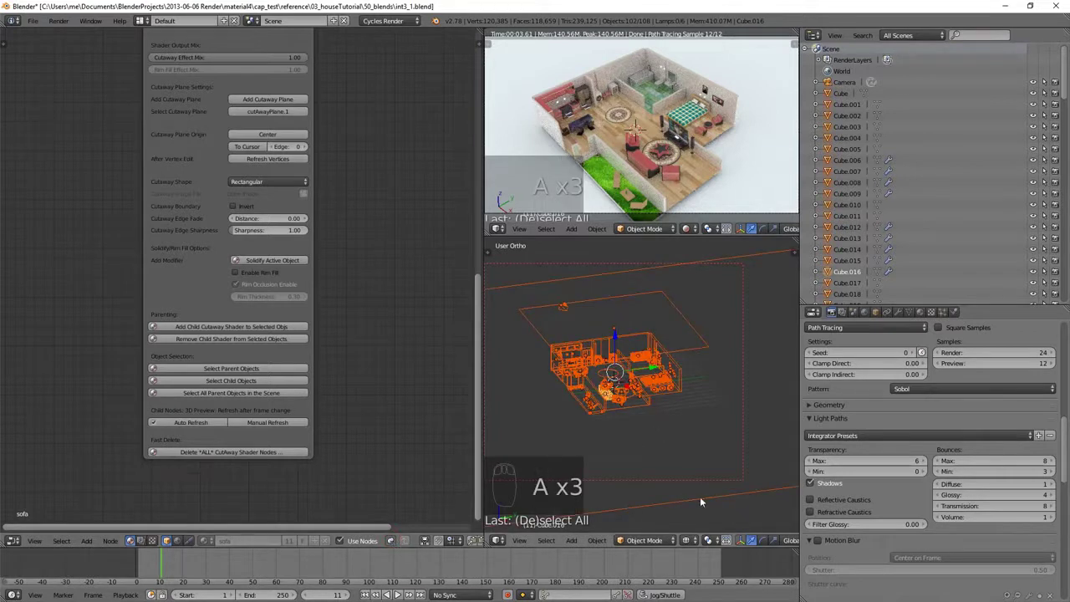
right_click(700, 501, "shift")
right_click(700, 502, "shift")
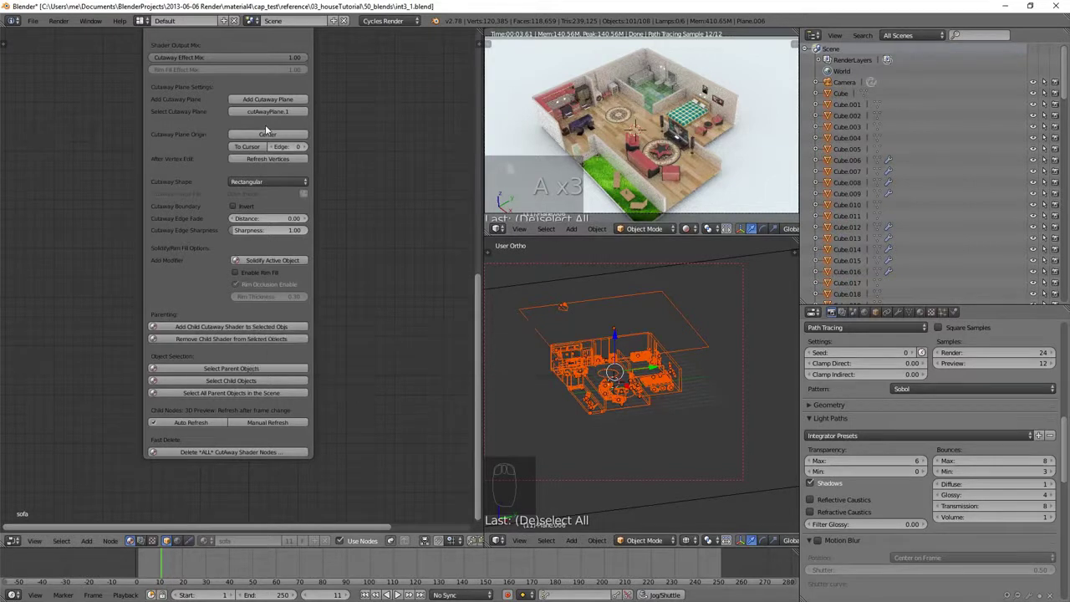
- Add child Cutaway Shaders to the selected objects' materials from the sofa's parent Cutaway Shader node
key("KP_Subtract")
key("KP_Subtract")
key("KP_Subtract")
key("KP_Subtract")
scroll(251, 204, "up", 6)
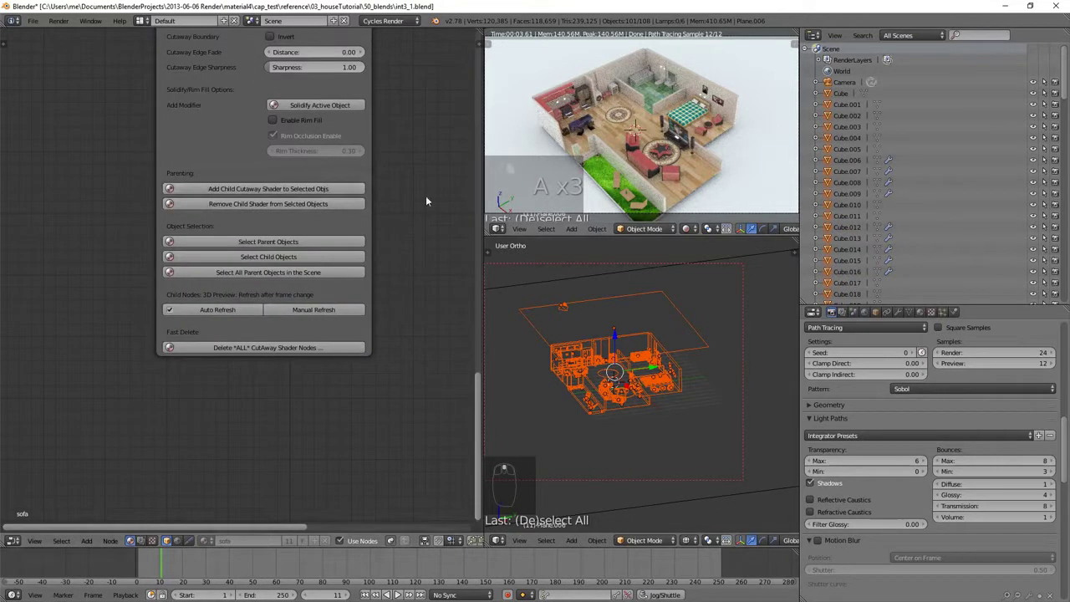
left_click(258, 192)
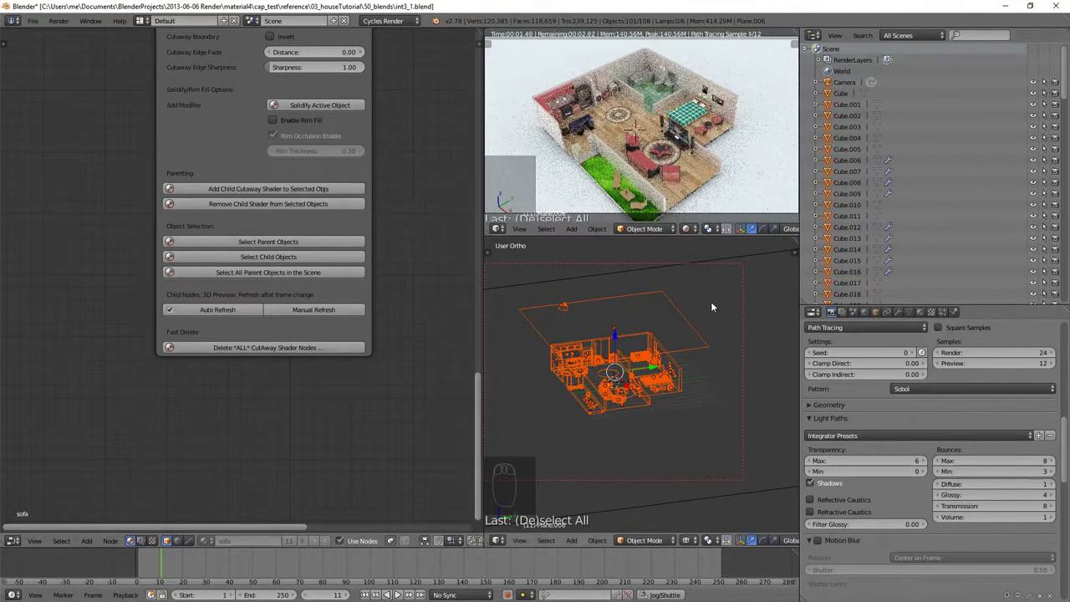
- Select only the cutaway plane and lower it along its local Z axis through the house until it lies beneath the floor
right_click(700, 347)
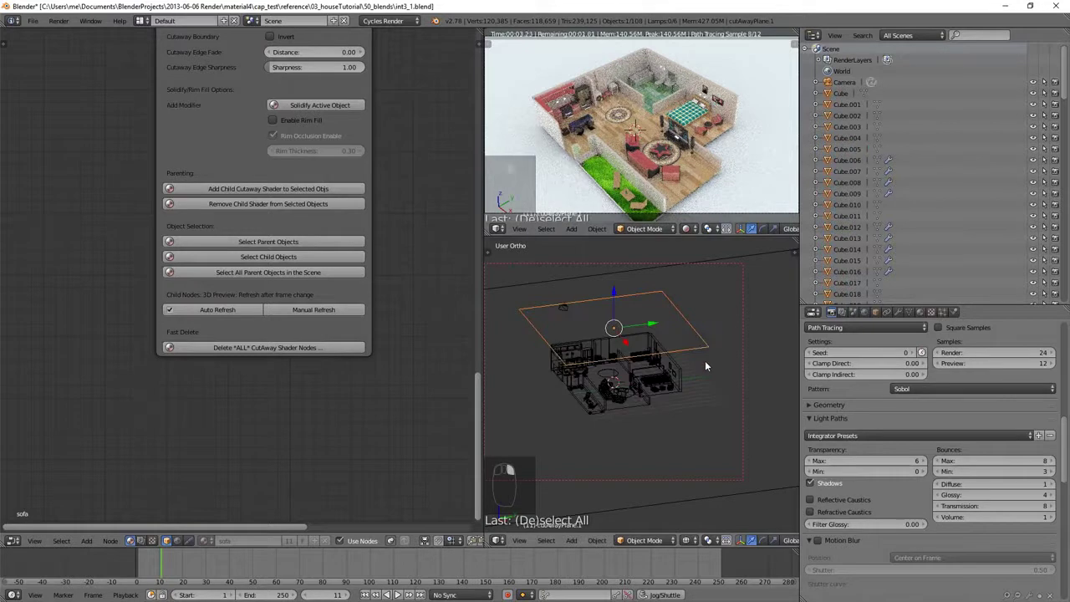
mouse_move(704, 345)
middle_mouse_down()
mouse_move(703, 331)
mouse_move(696, 337)
mouse_move(714, 340)
middle_mouse_up()
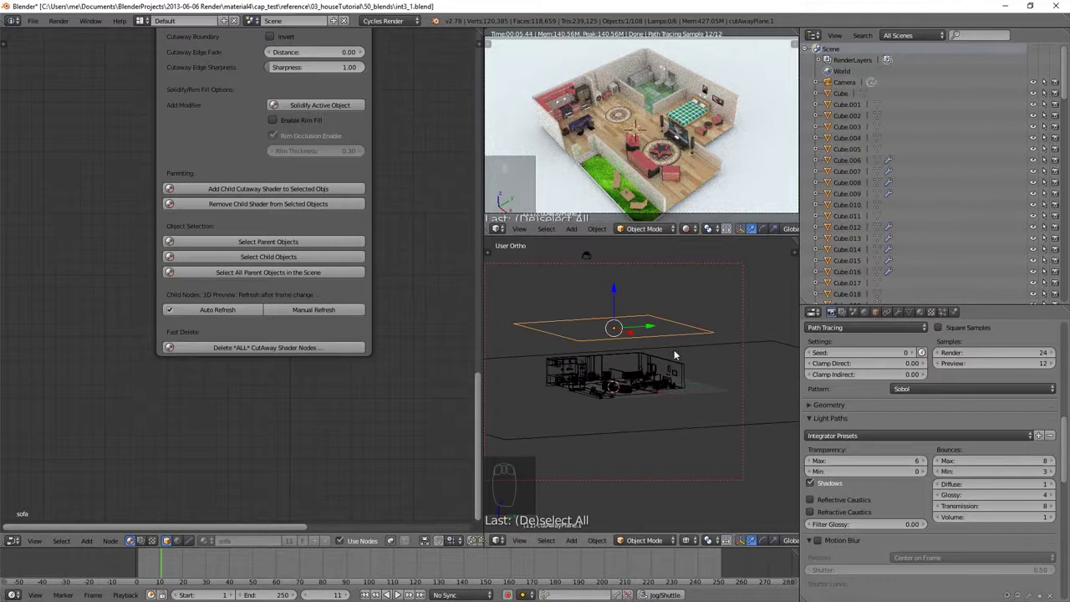
key("g")
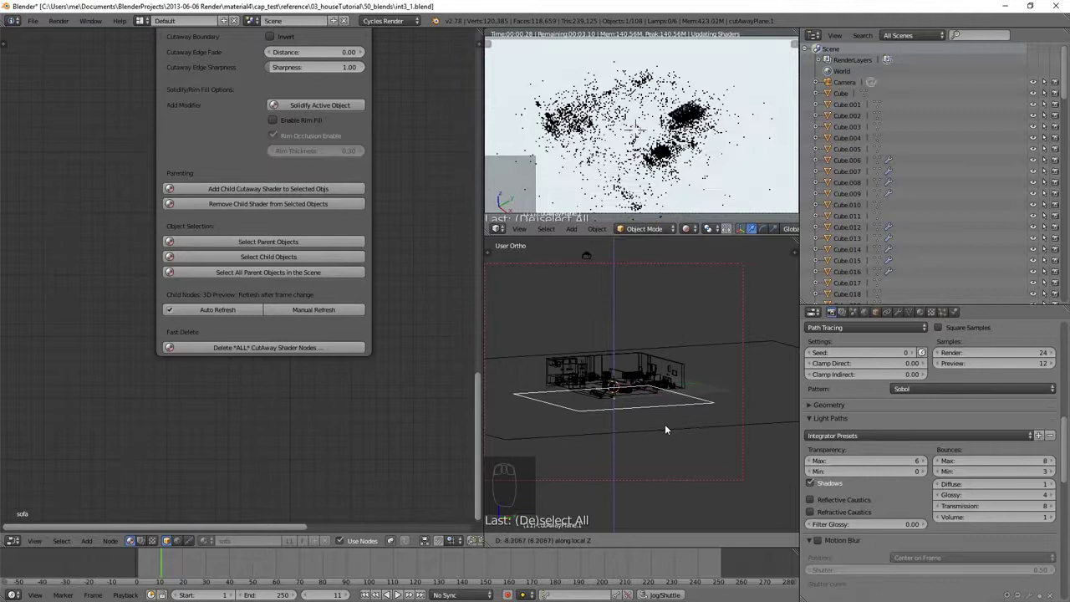
left_click(664, 474)
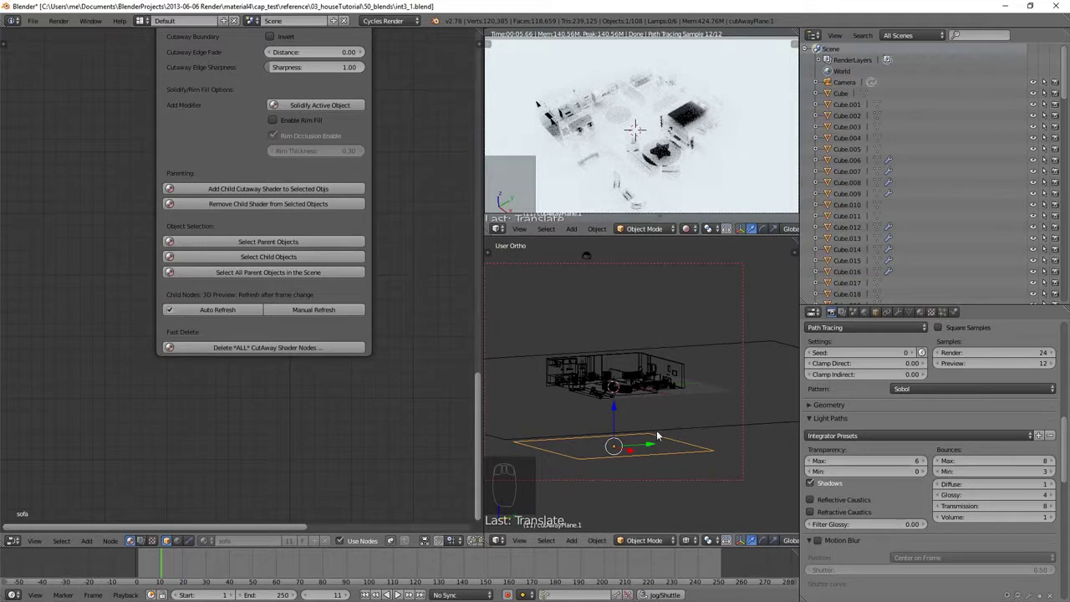
- Switch the modelling viewport to Material shading and set the maximum transparency bounces in Light Paths to 30
left_click(687, 541)
left_click(711, 474)
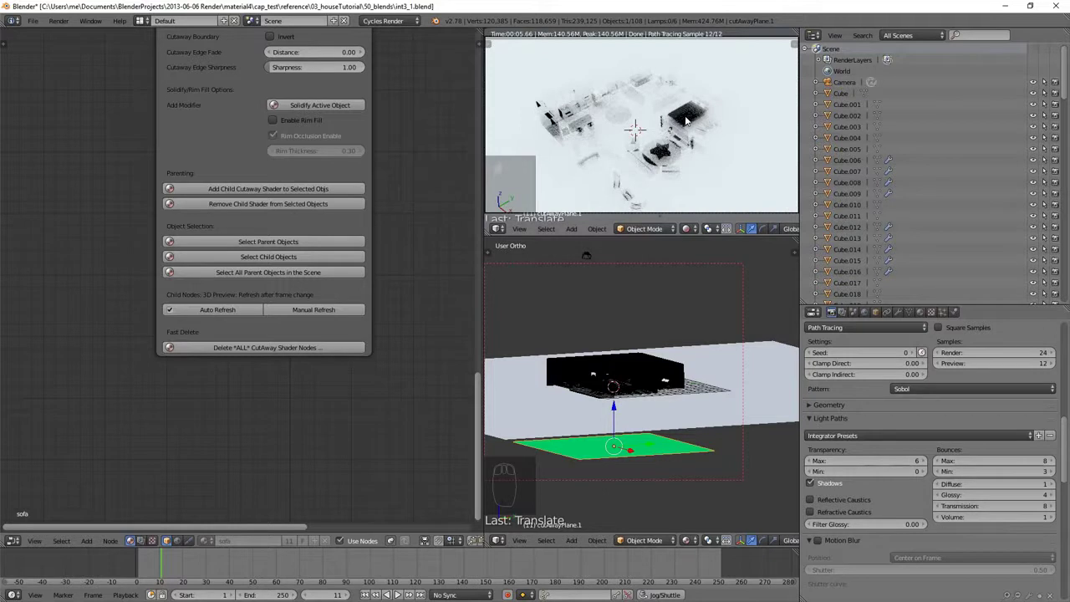
left_click(859, 459)
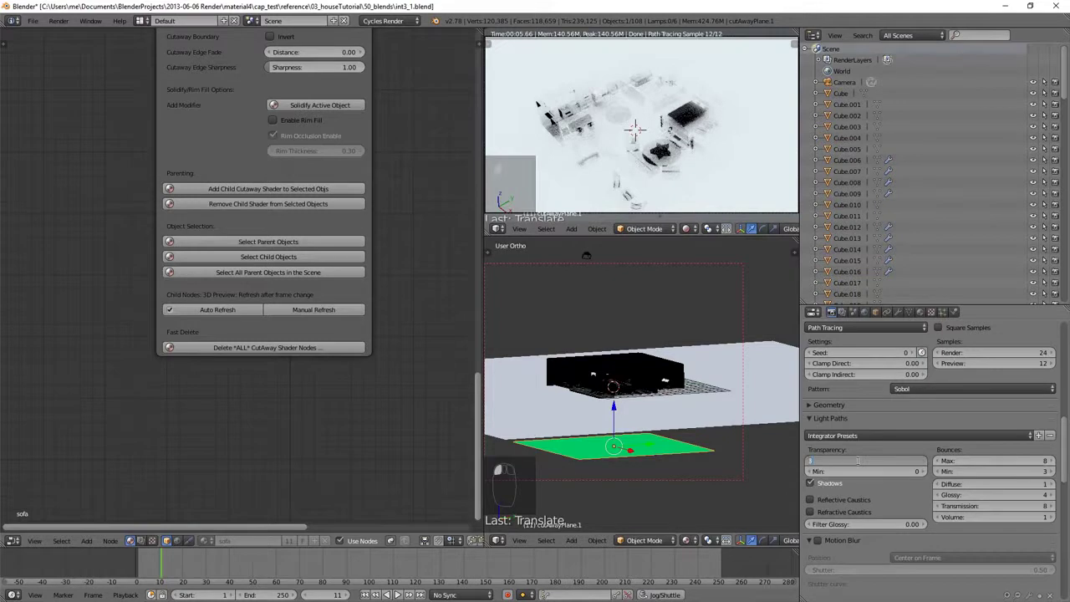
key("Return")
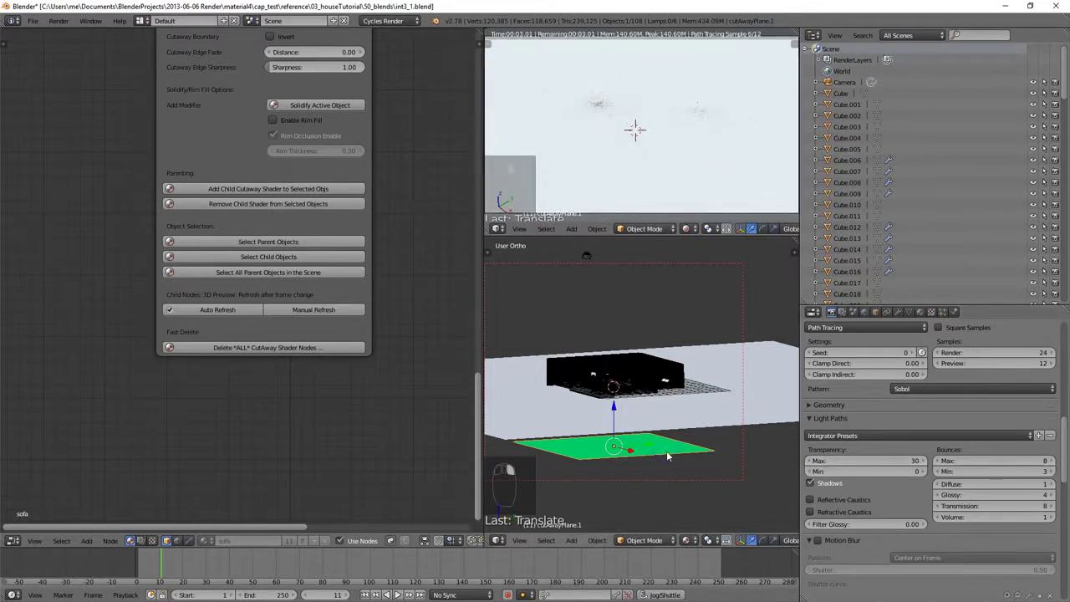
- Move the cutaway plane back up along its local Z axis from beneath the floor to above the walls
key("g")
key("z")
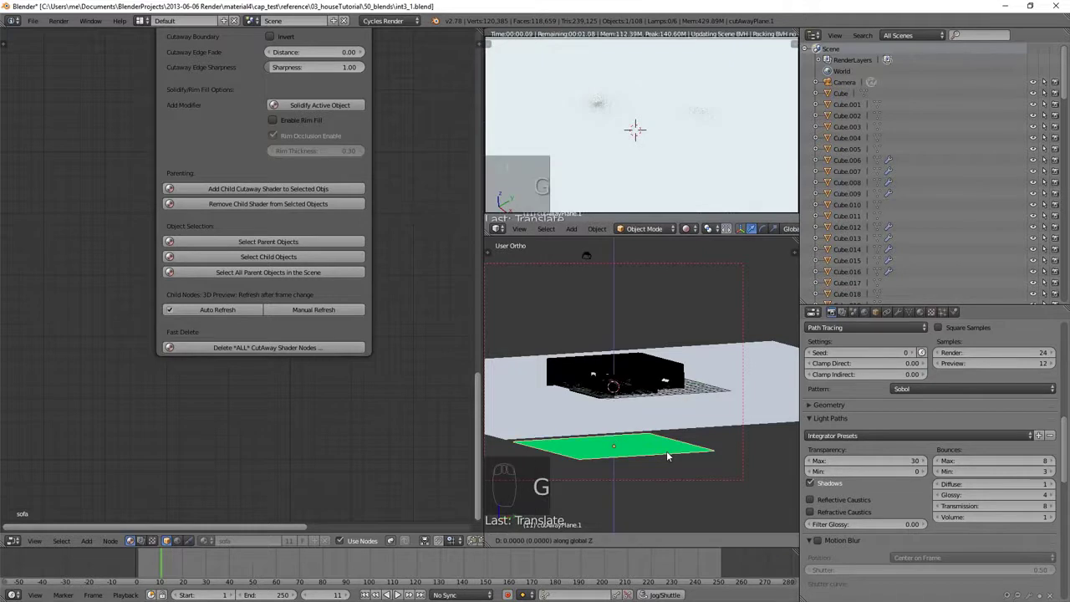
key("z")
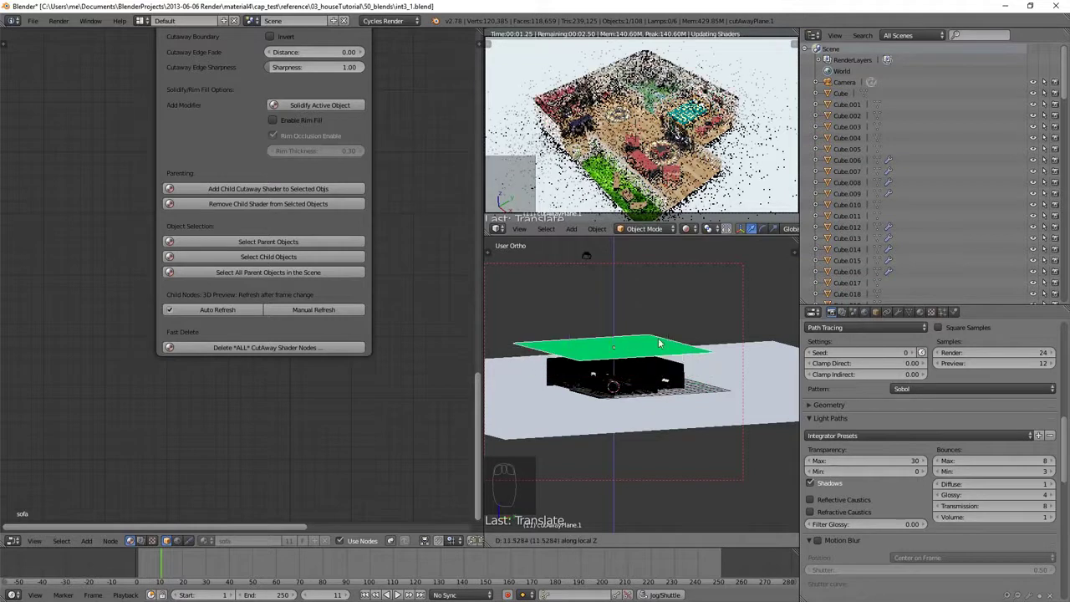
left_click(659, 343)
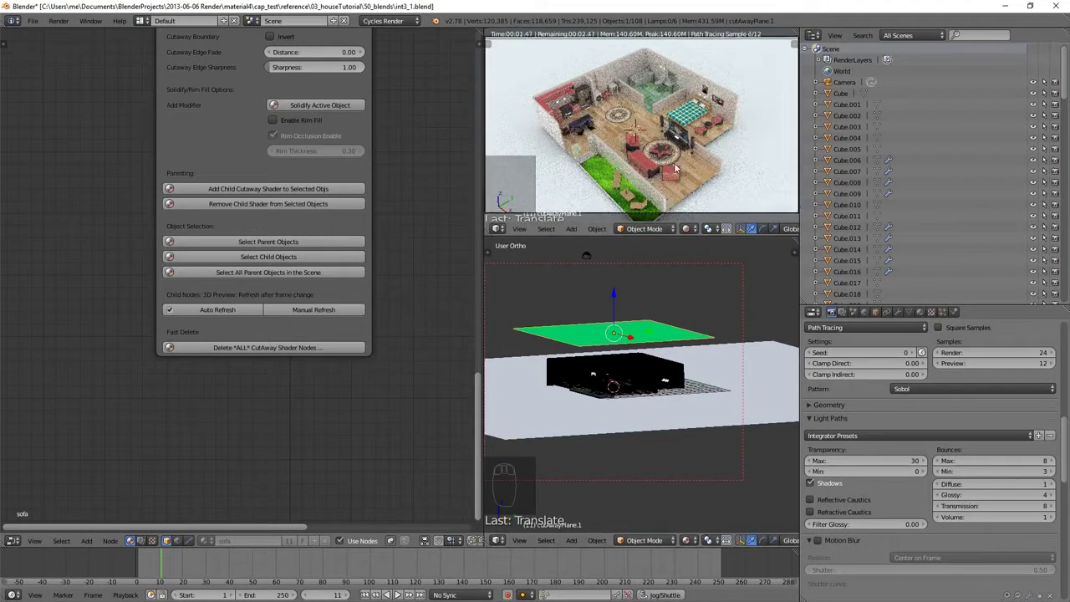
- Set the render resolution percentage to 25%
scroll(1062, 474, "up", 15)
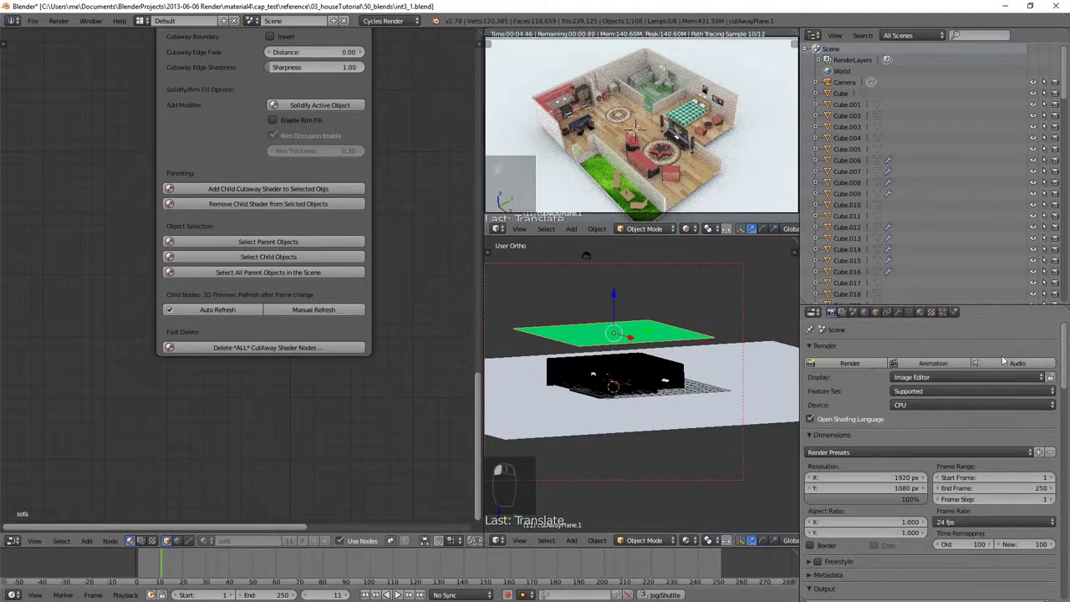
left_click(910, 498)
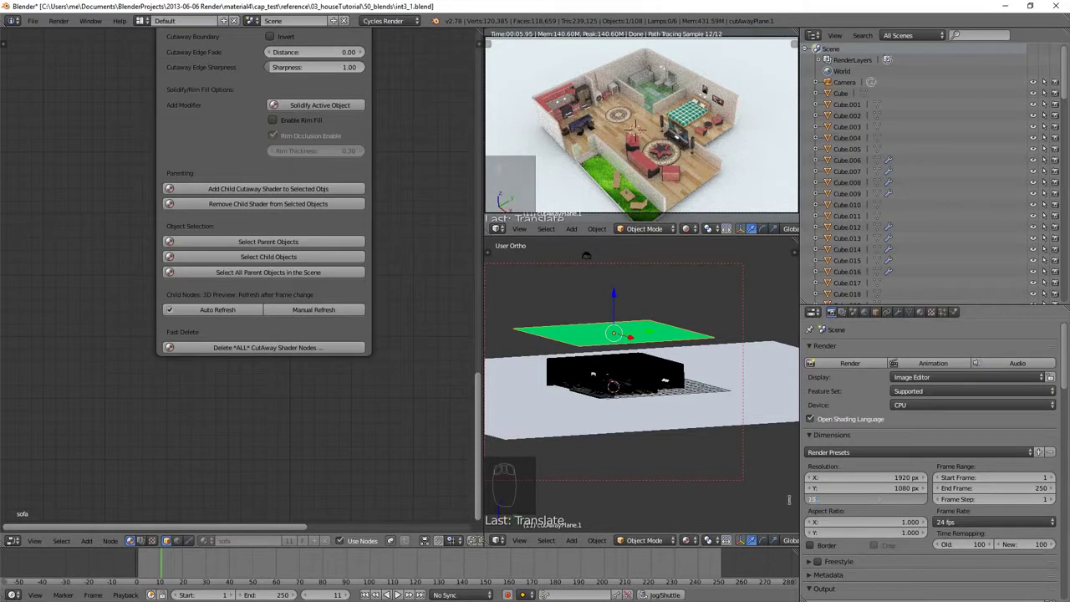
key("Return")
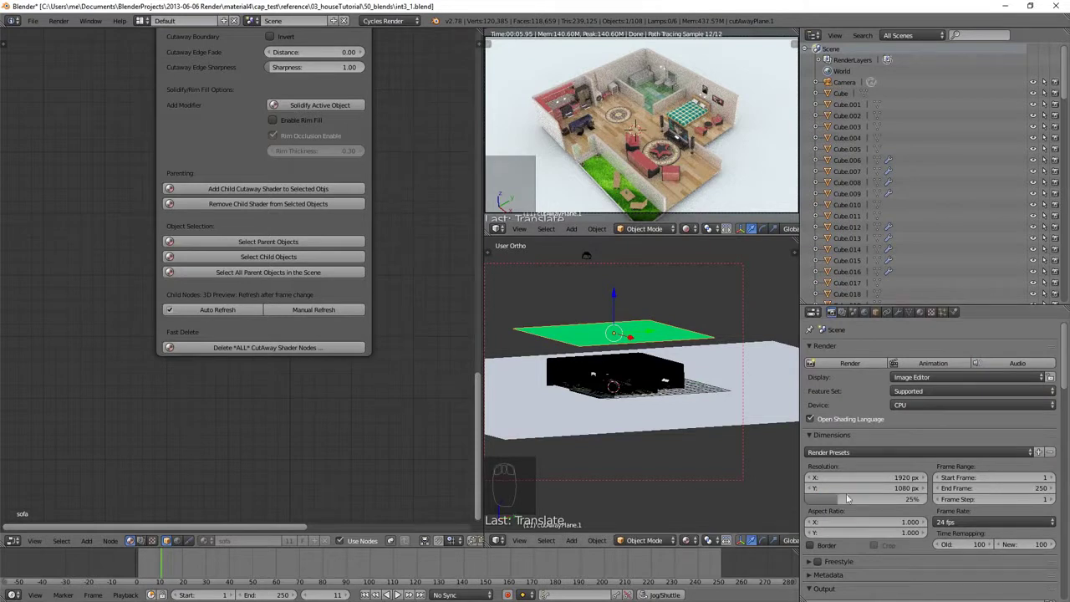
- Set the render display to New Window, render the current frame, and close the result after viewing it
left_click(978, 377)
left_click(935, 362)
left_click(852, 363)
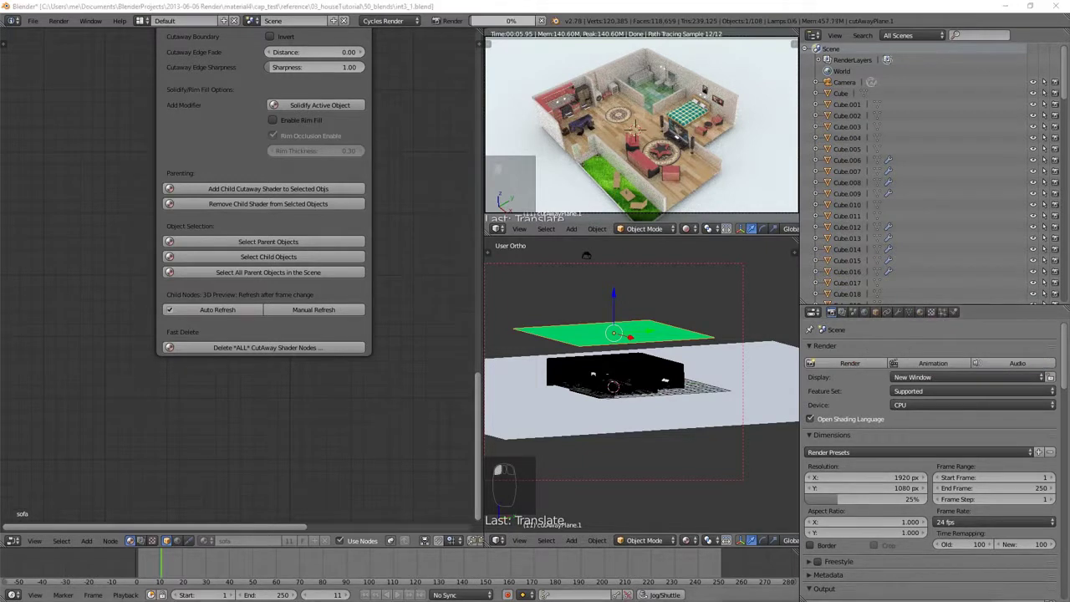
left_click_drag(437, 181, 350, 166)
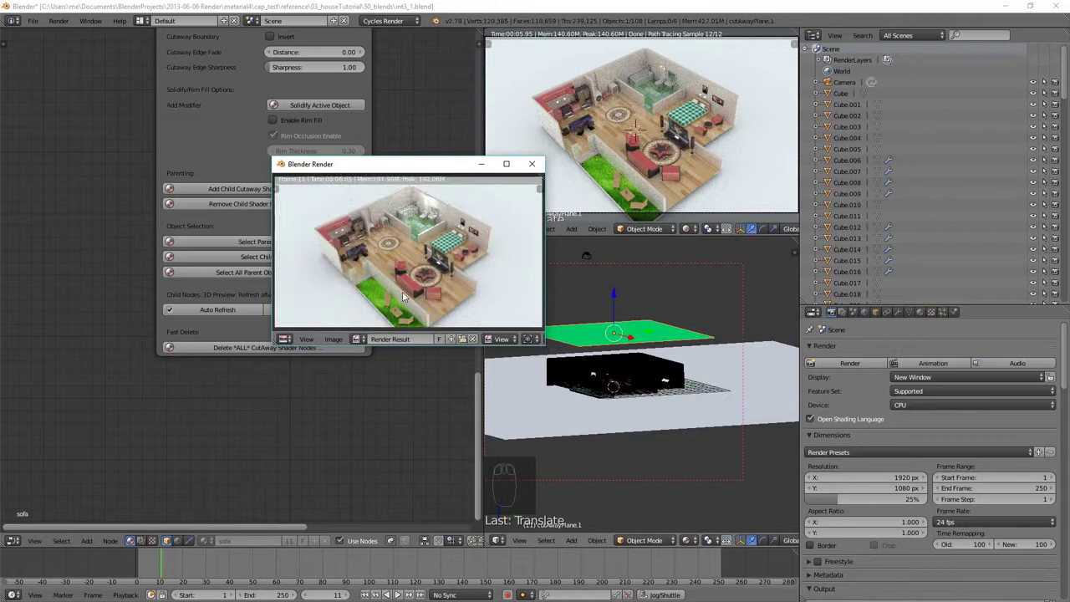
key("Escape")
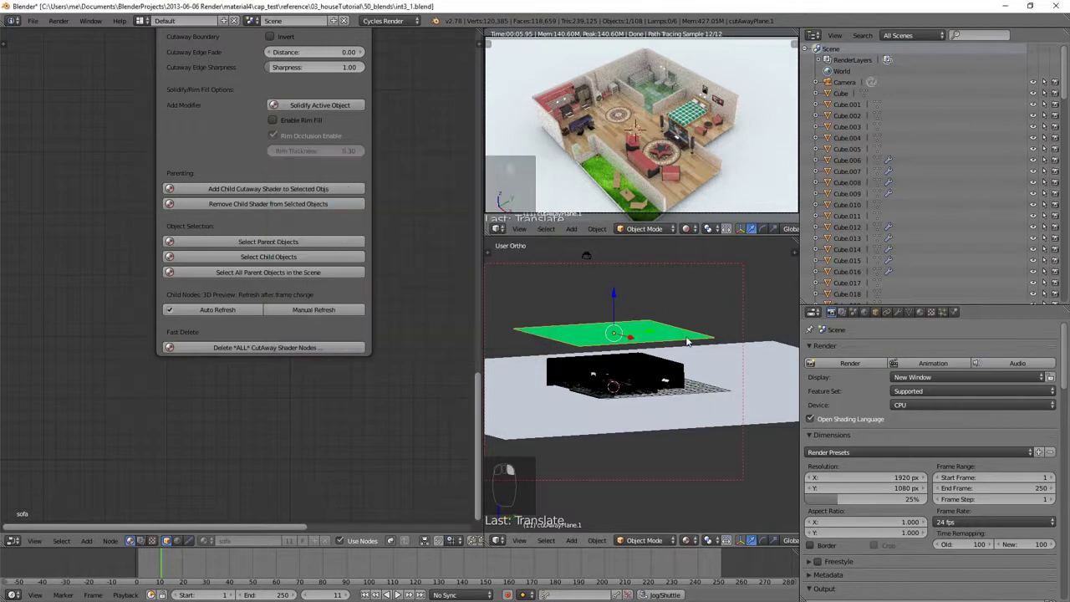
- Lower the cutaway plane along the global Z axis to just above the house floor and render the frame again
key("g")
key("z")
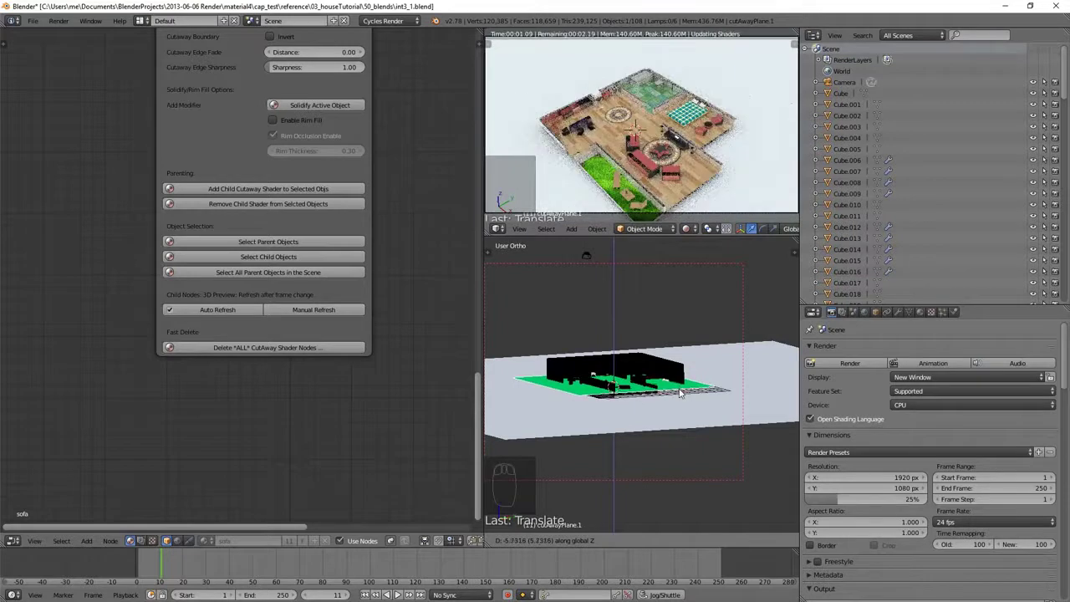
left_click(682, 393)
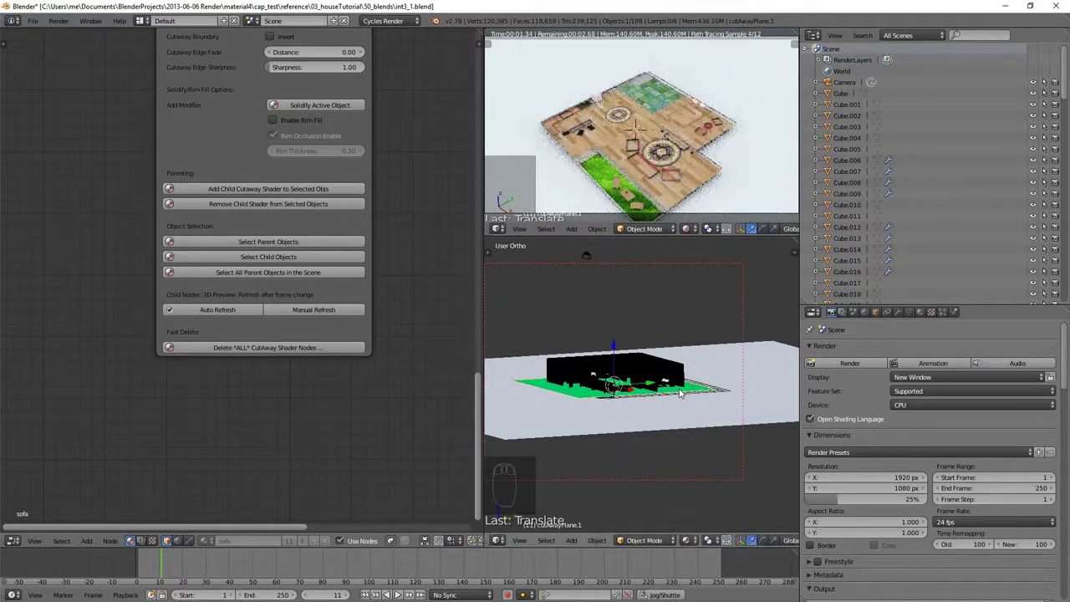
left_click(864, 365)
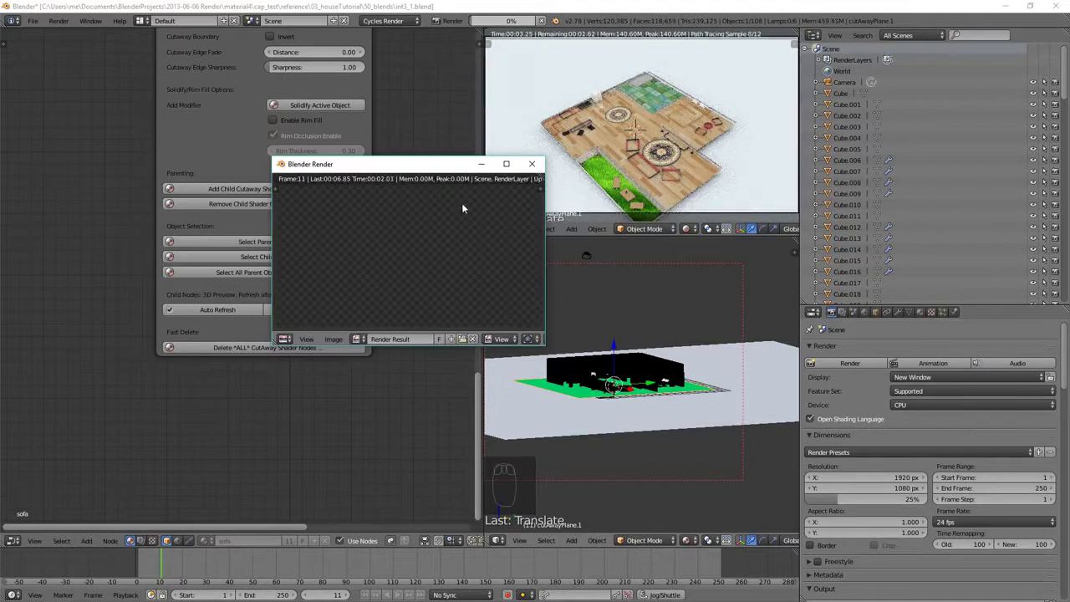
left_click_drag(454, 166, 359, 184)
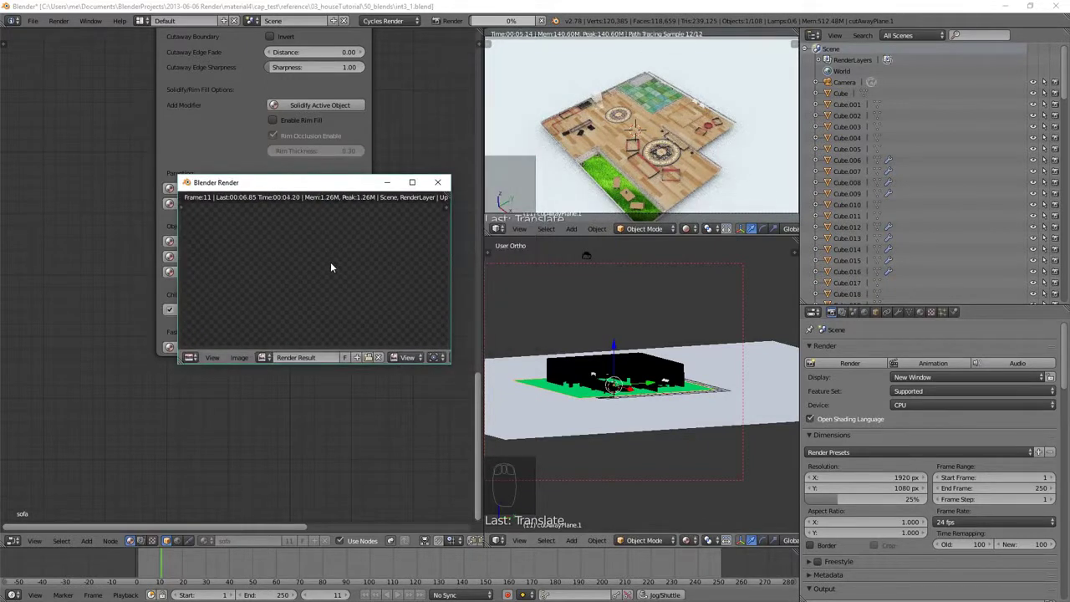
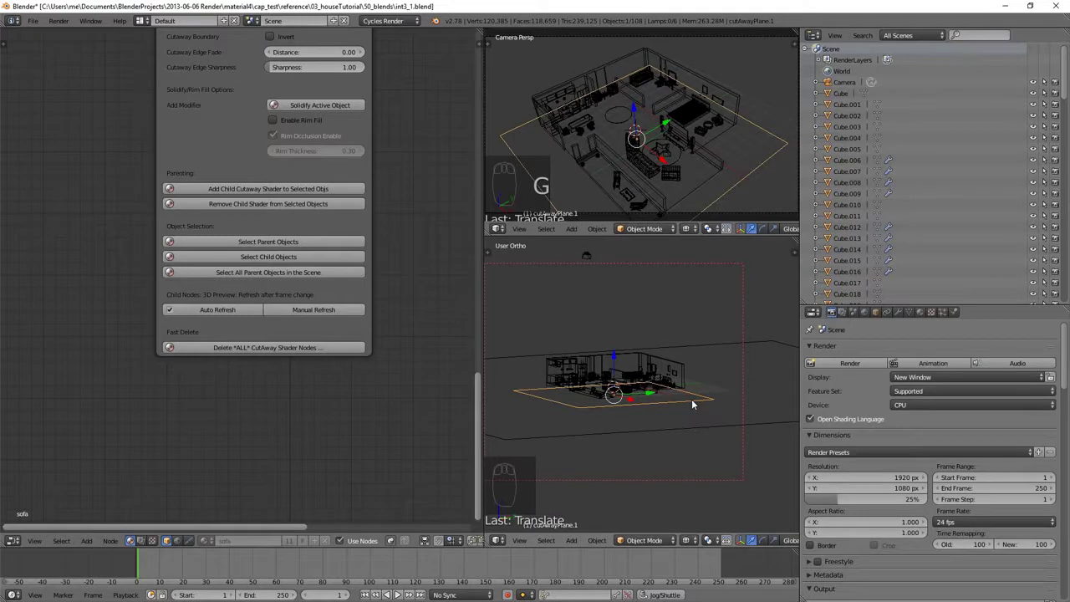
- Insert a LocRot keyframe for the cutaway plane at frame 1, with the plane beneath the floor
key("k")
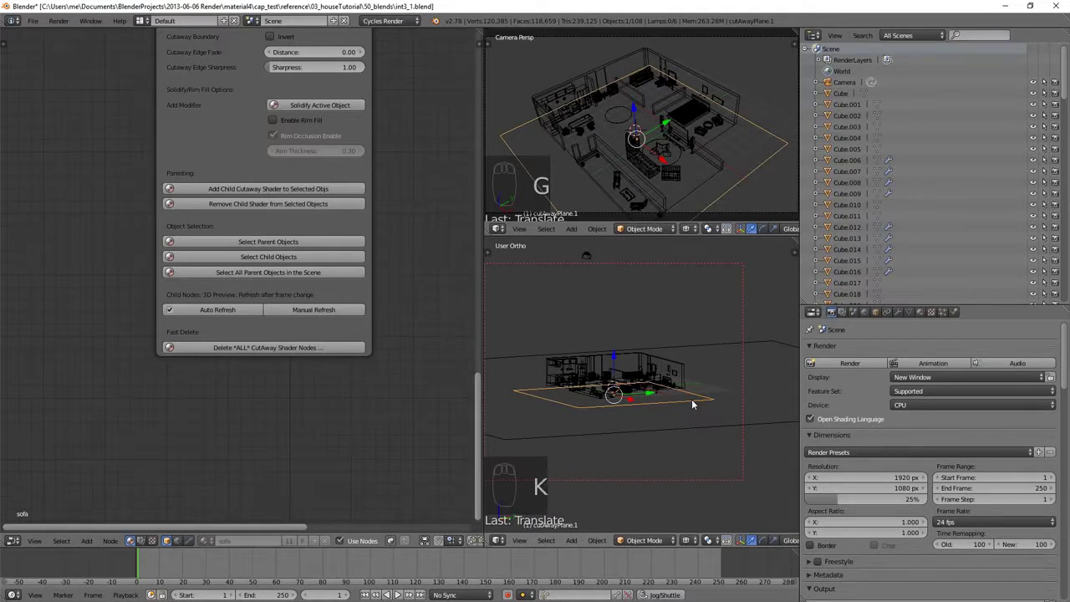
key("i")
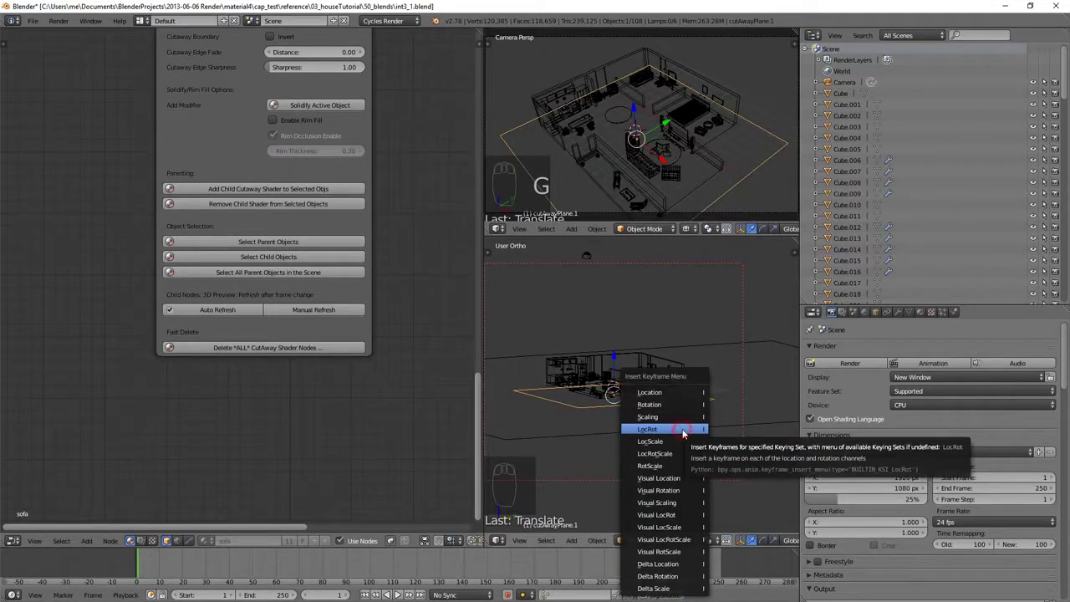
left_click(682, 430)
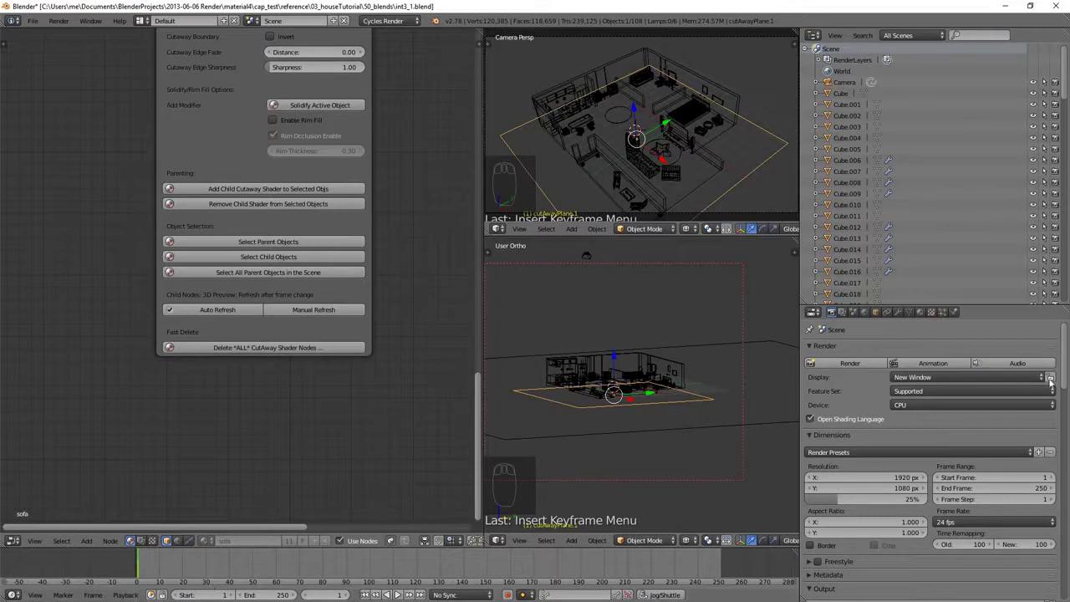
- Set the scene's frame rate to a custom value of 15 fps
left_click(976, 522)
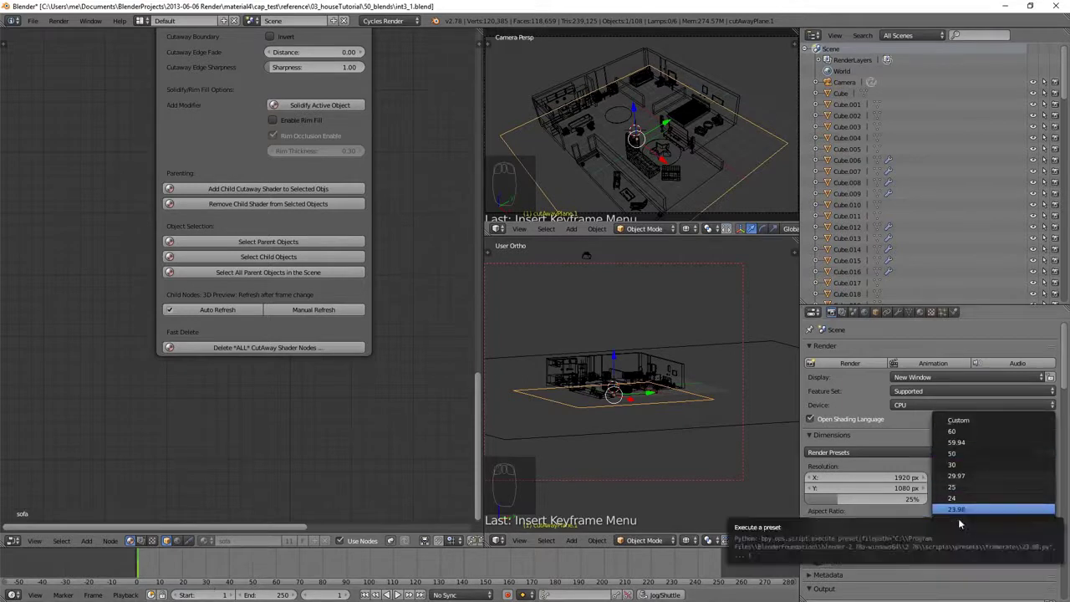
left_click(953, 523)
left_click(960, 422)
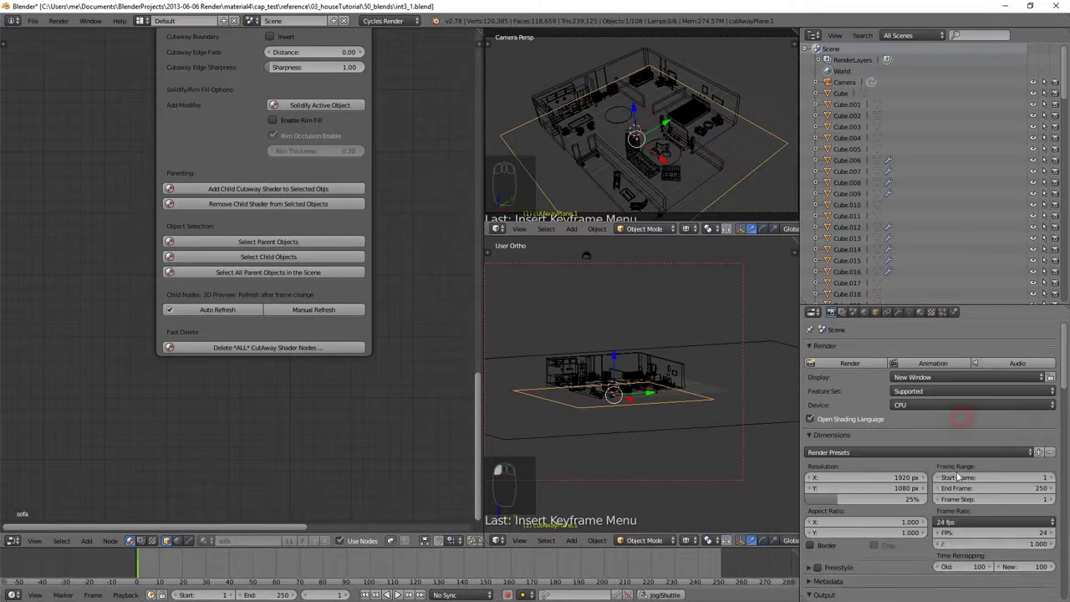
left_click(1017, 538)
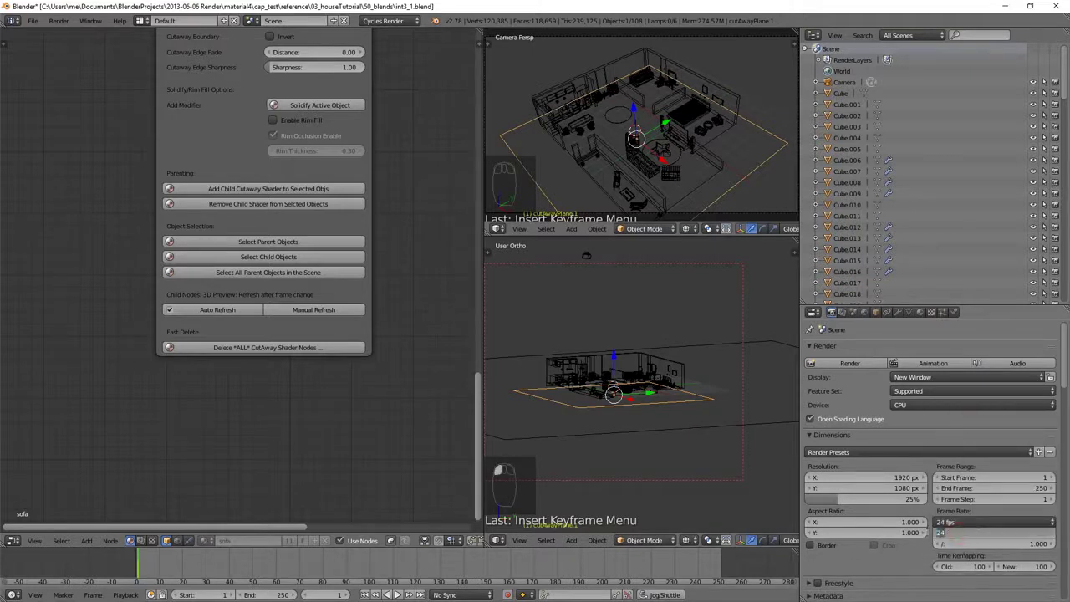
type("15")
key("Return")
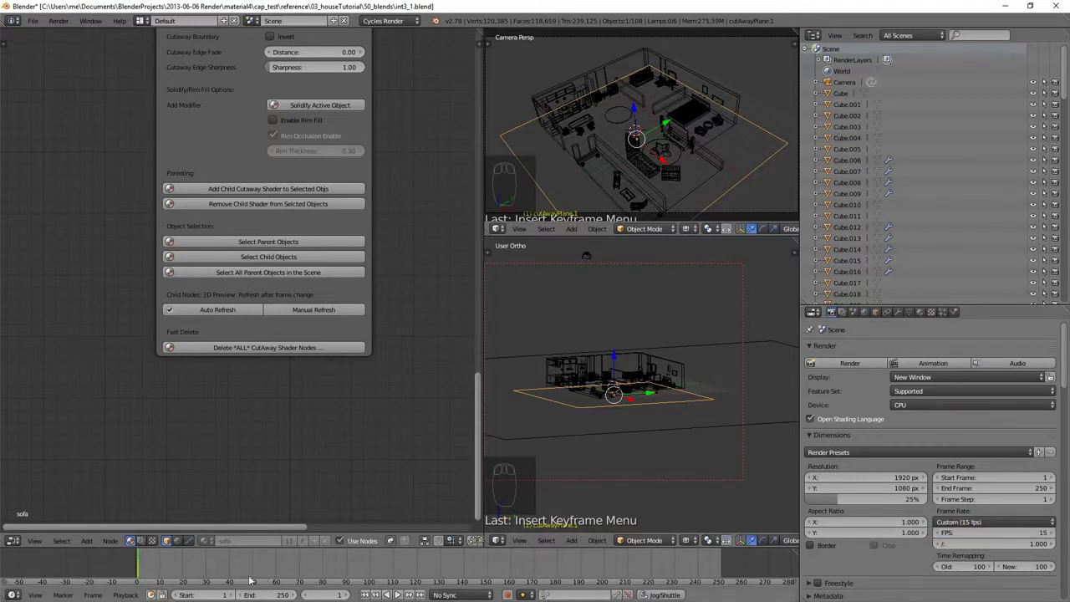
- Go to frame 15 and raise the cutaway plane along the global Z axis to above the house walls
left_click(325, 595)
type("15")
key("Return")
key("g")
key("z")
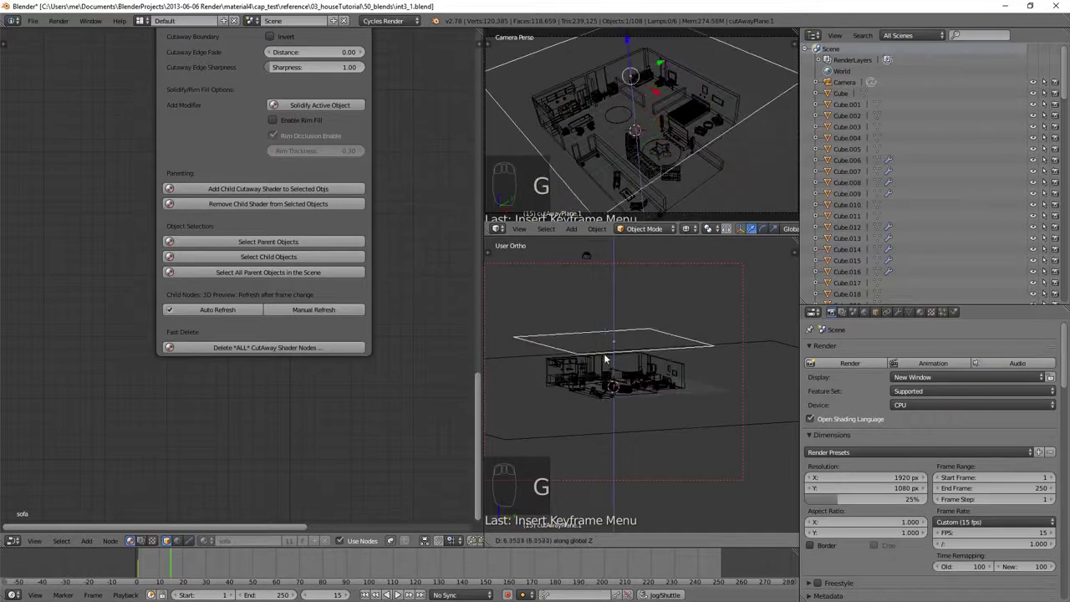
left_click(608, 358)
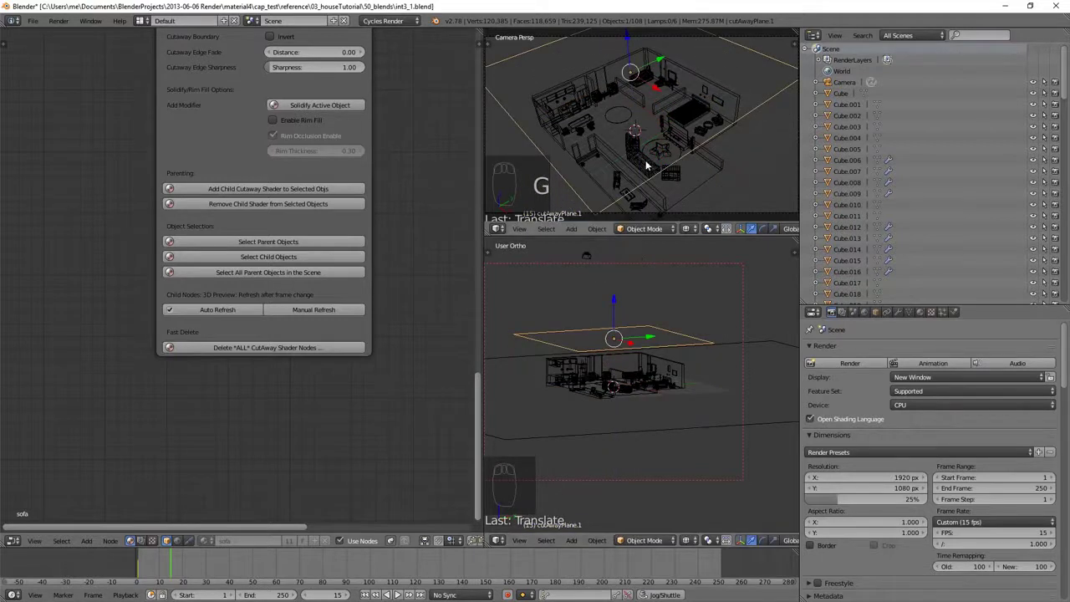
- Using a rendered camera preview, adjust the cutaway plane's height to just above the walls and insert a LocRot keyframe at frame 15
key("shift+z")
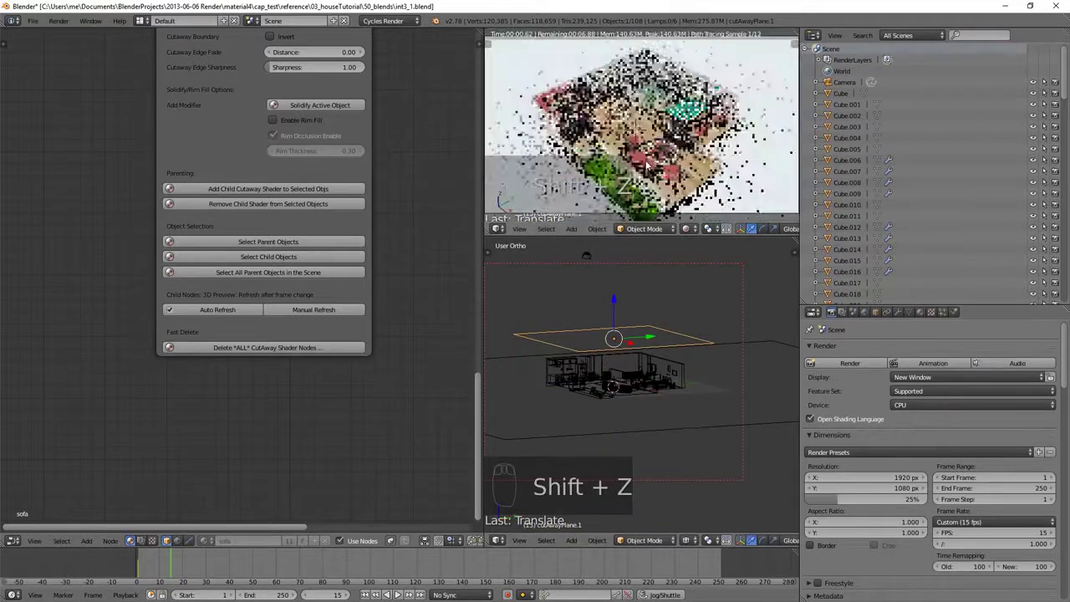
key("g")
key("z")
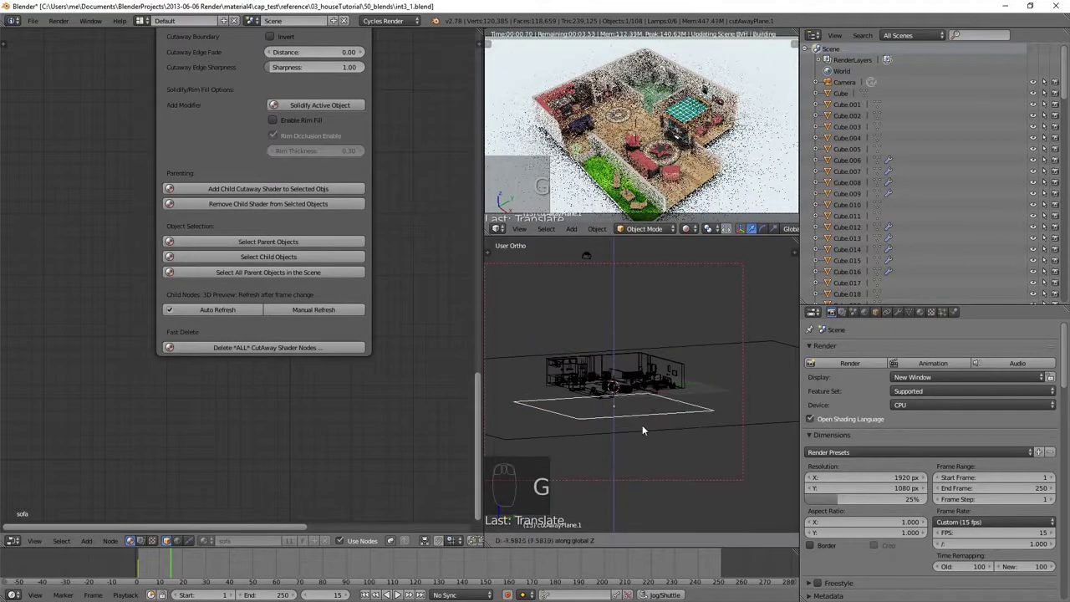
left_click(629, 369)
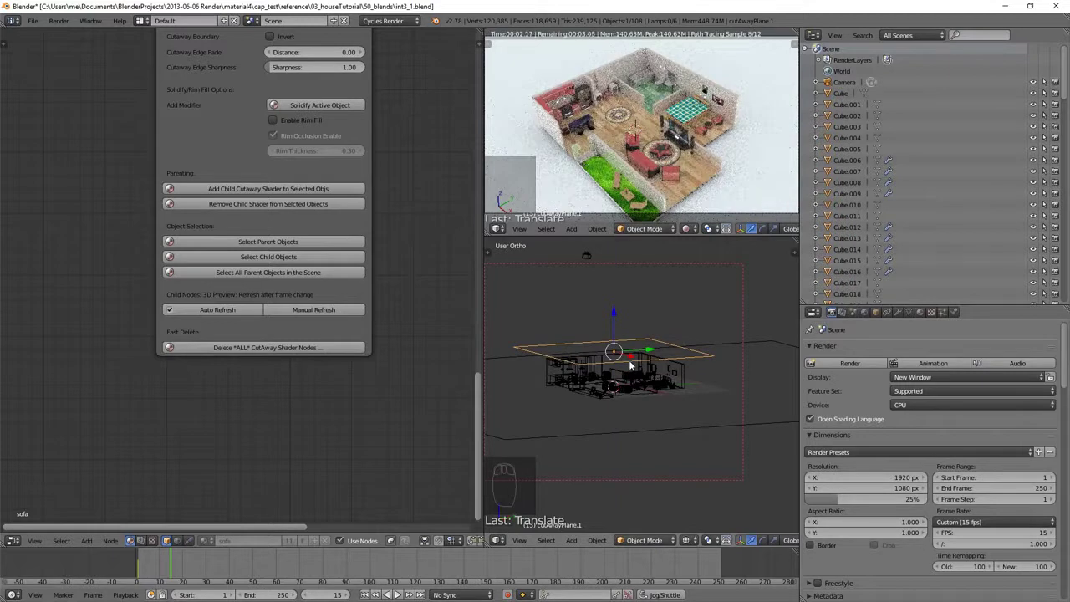
key("i")
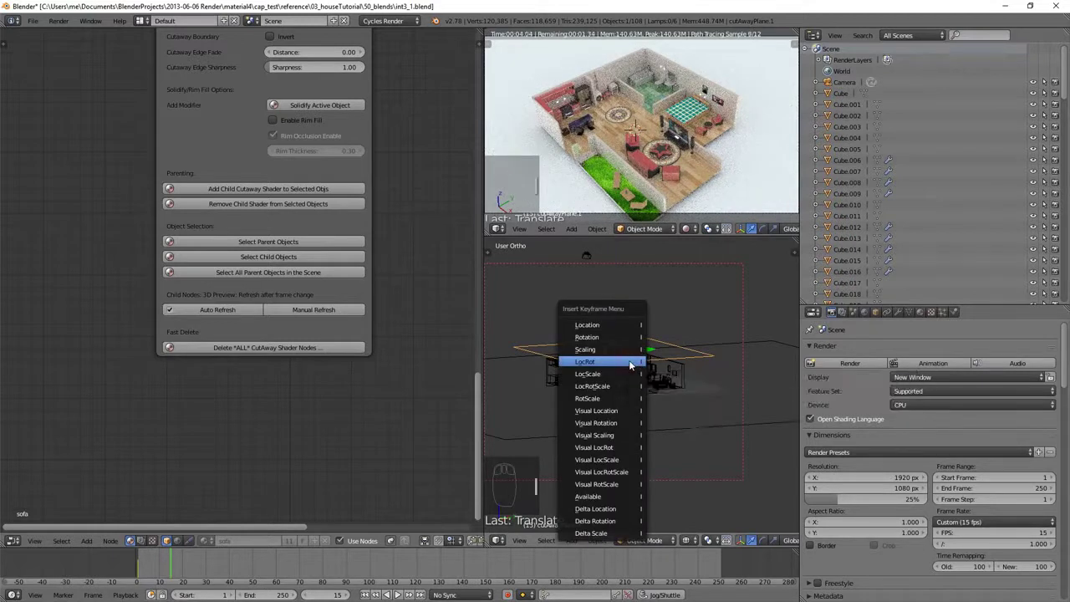
left_click(631, 366)
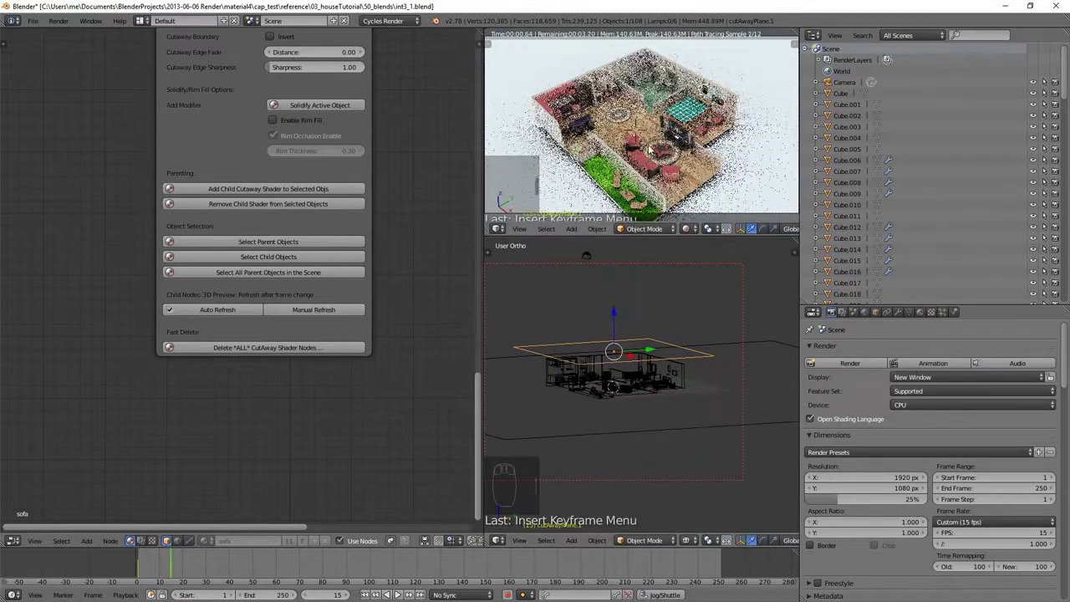
- Switch the camera viewport out of rendered shading and play the cutaway plane's animation
key("z")
left_click(398, 594)
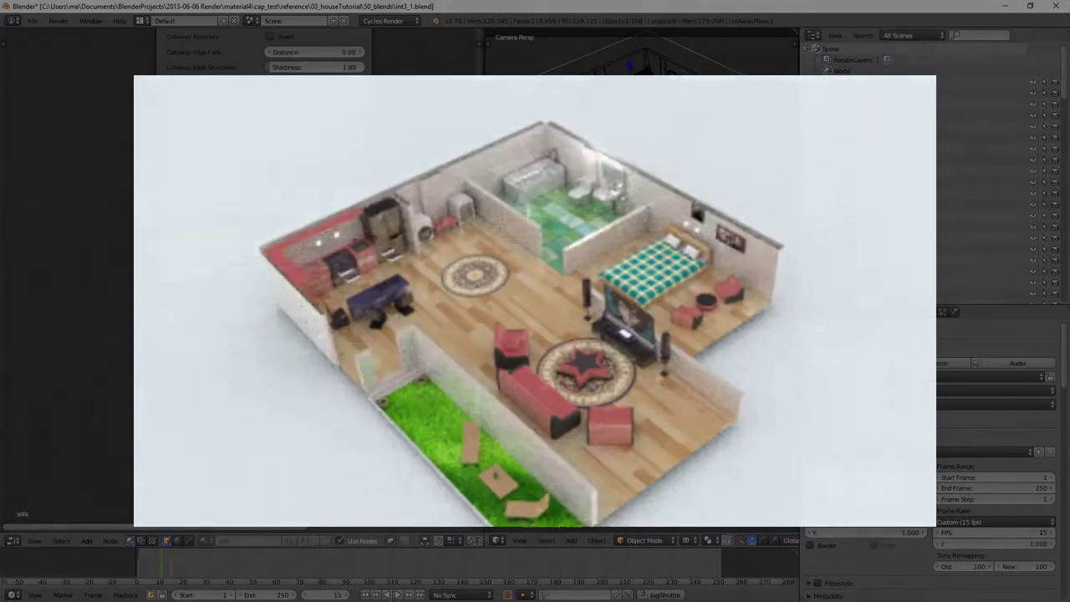
- Show the camera view in rendered shading and lower the cutaway plane along the global Z axis to beneath the floor at frame 11
key("shift+z")
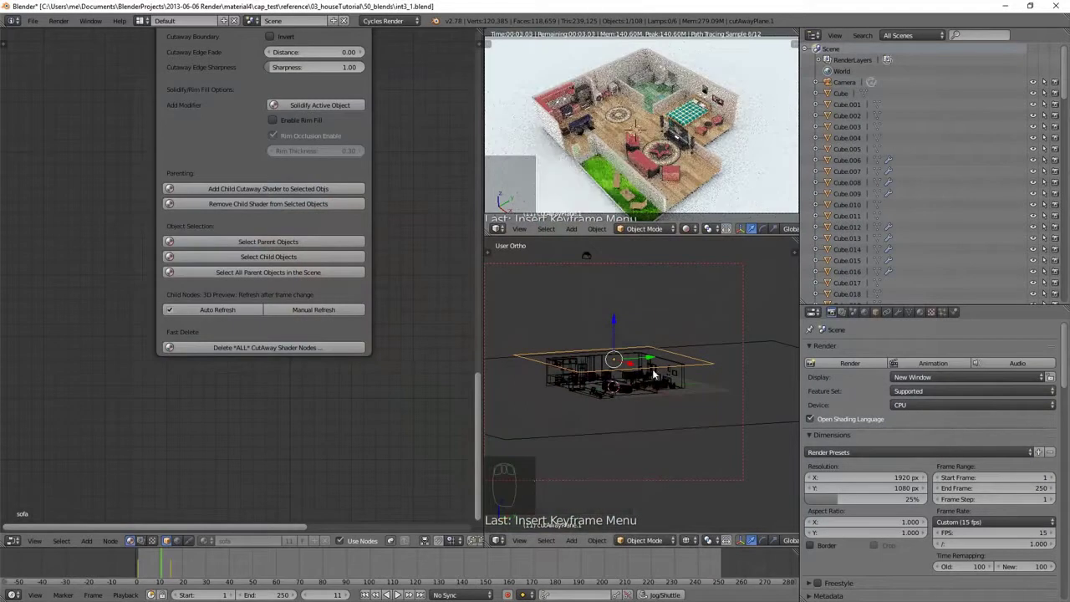
key("g")
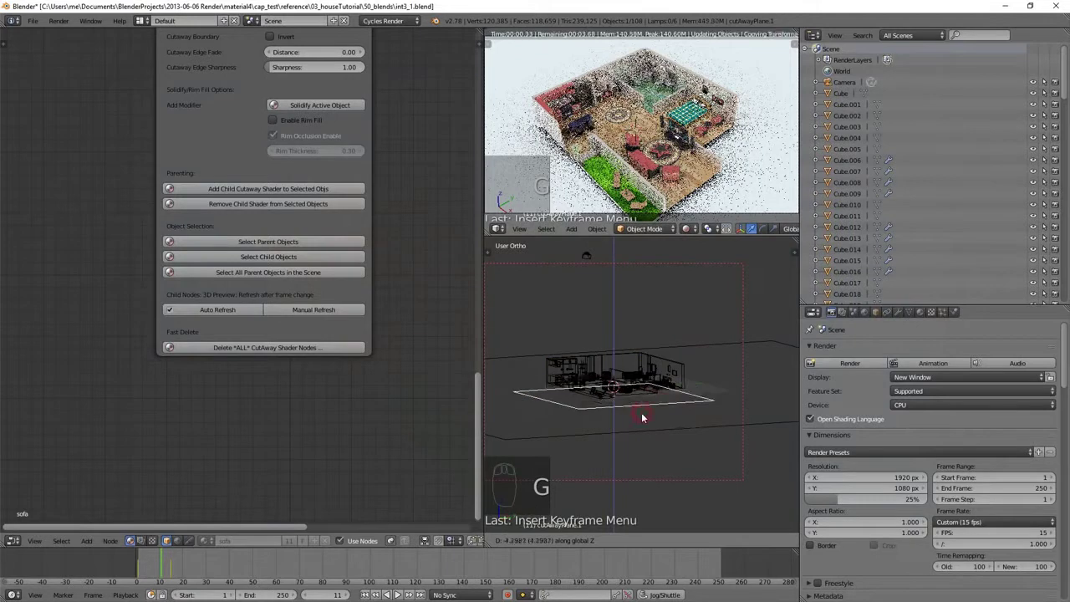
left_click(642, 412)
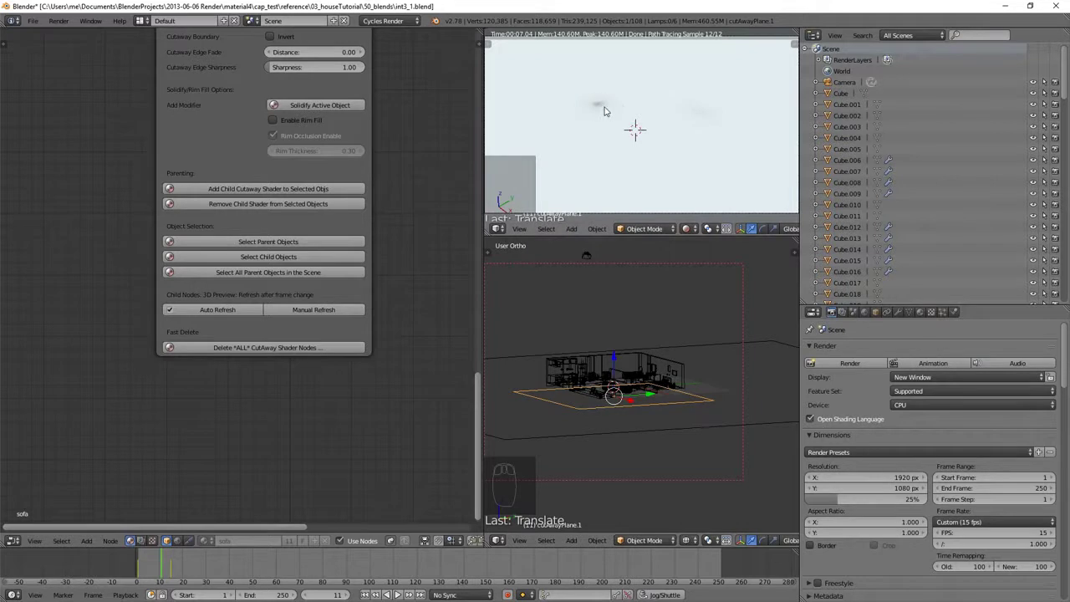
- Switch the modelling viewport to solid shading and examine the rooms for objects that could cause the leftover spots in the rendered preview
middle_click_drag(617, 374, 604, 398)
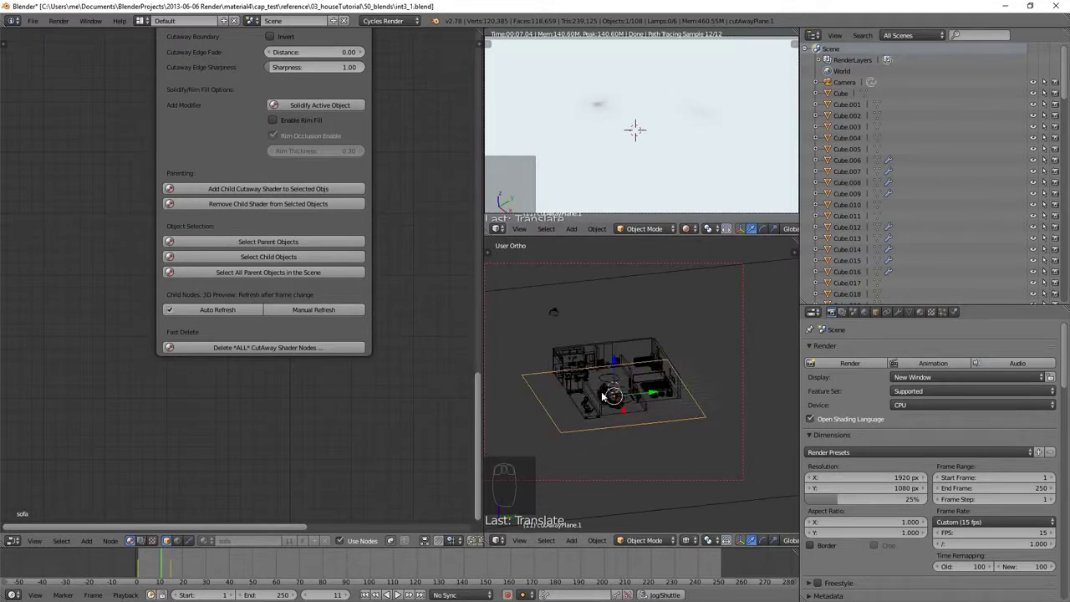
key("z")
scroll(602, 372, "up", 6)
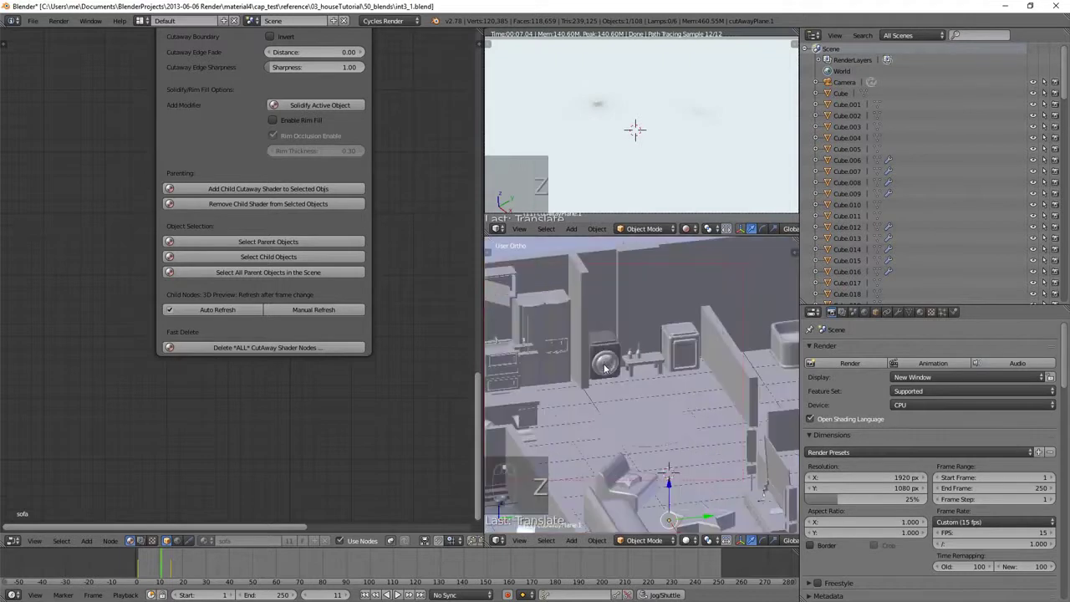
scroll(605, 367, "down", 5)
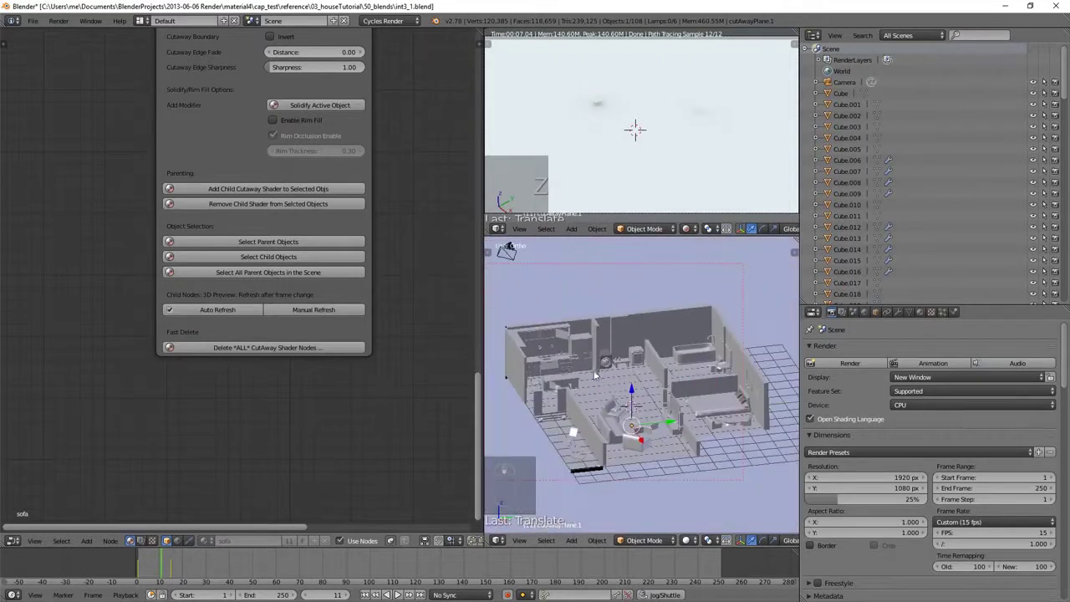
scroll(735, 386, "up", 3)
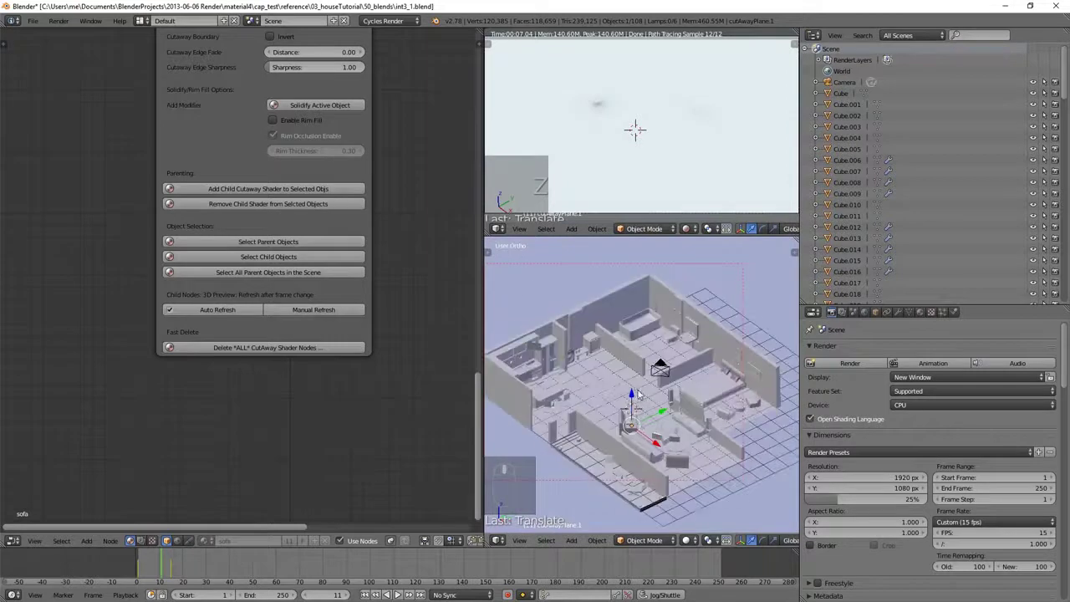
scroll(738, 387, "up", 2)
scroll(736, 385, "up", 3)
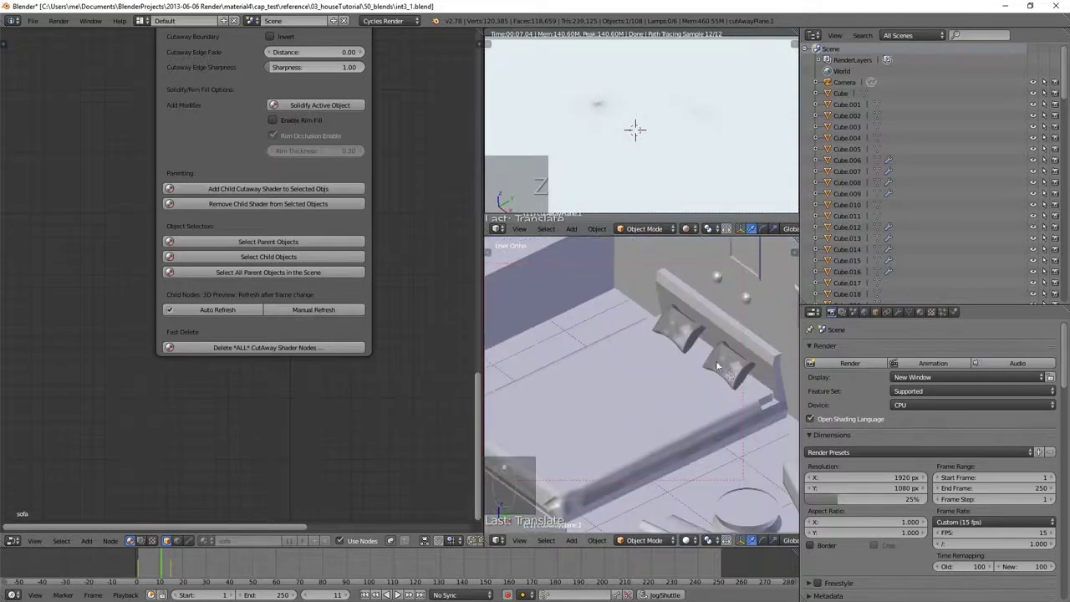
scroll(721, 376, "down", 1)
scroll(718, 379, "up", 4)
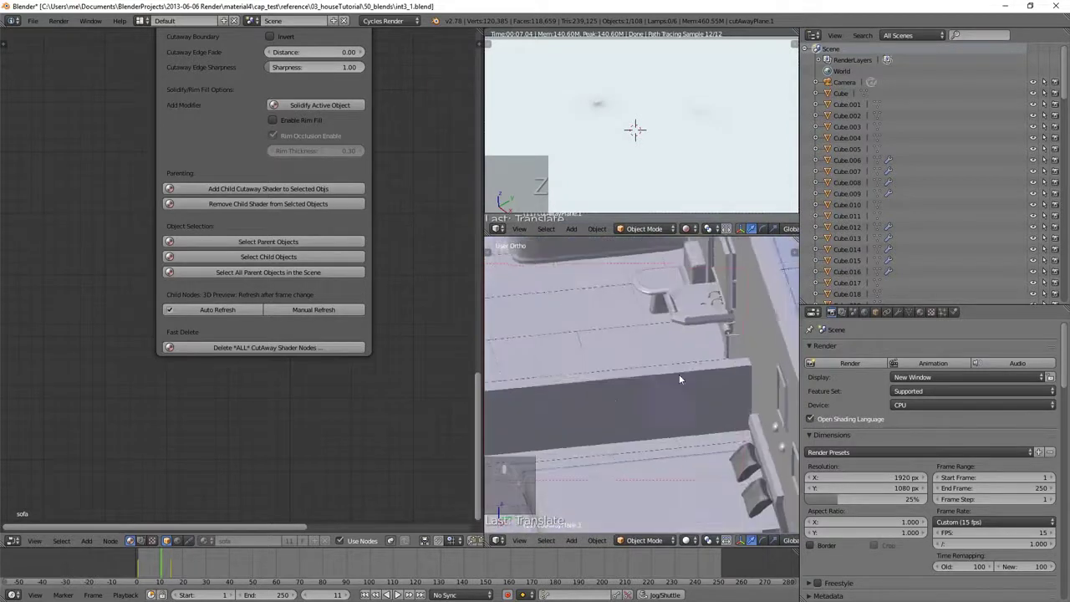
scroll(637, 367, "down", 5)
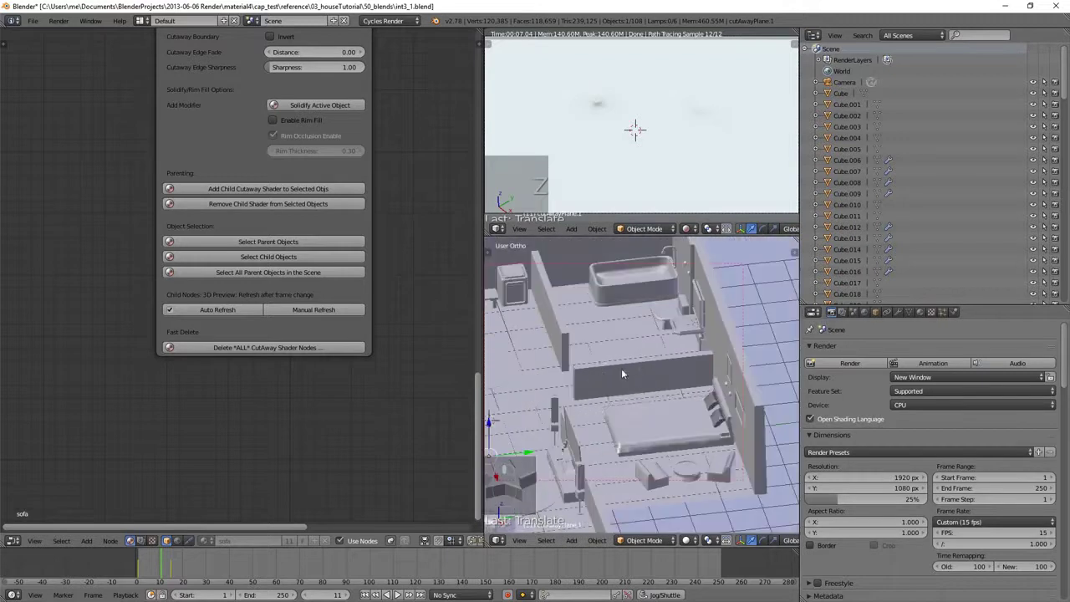
scroll(600, 367, "down", 1)
scroll(613, 357, "down", 3)
- Select the washing machine's round front part (Cube.006) and add a new material to it
right_click(551, 341)
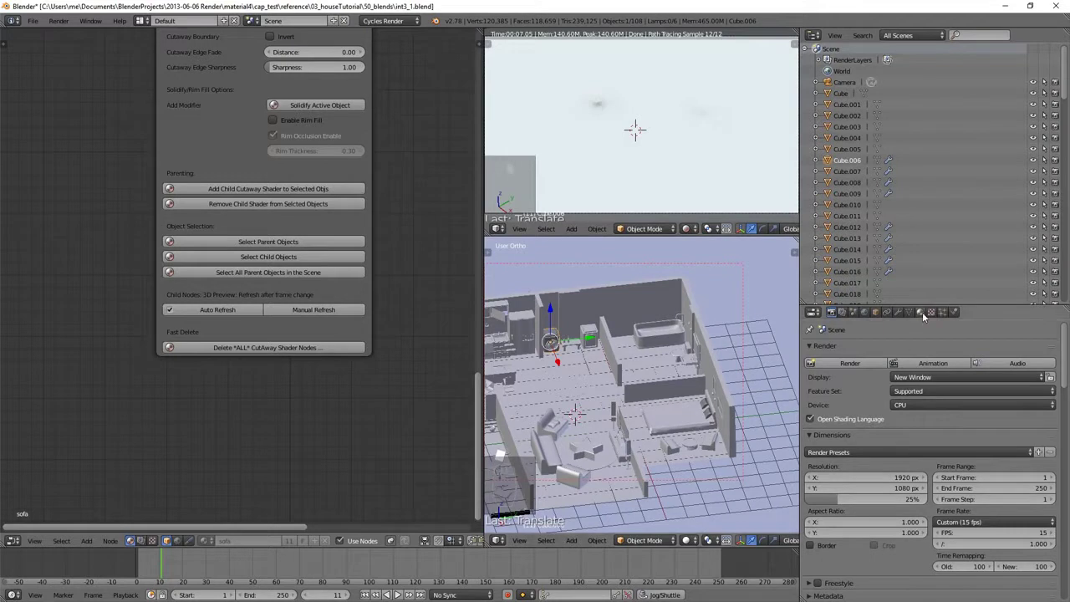
left_click(920, 313)
left_click(876, 386)
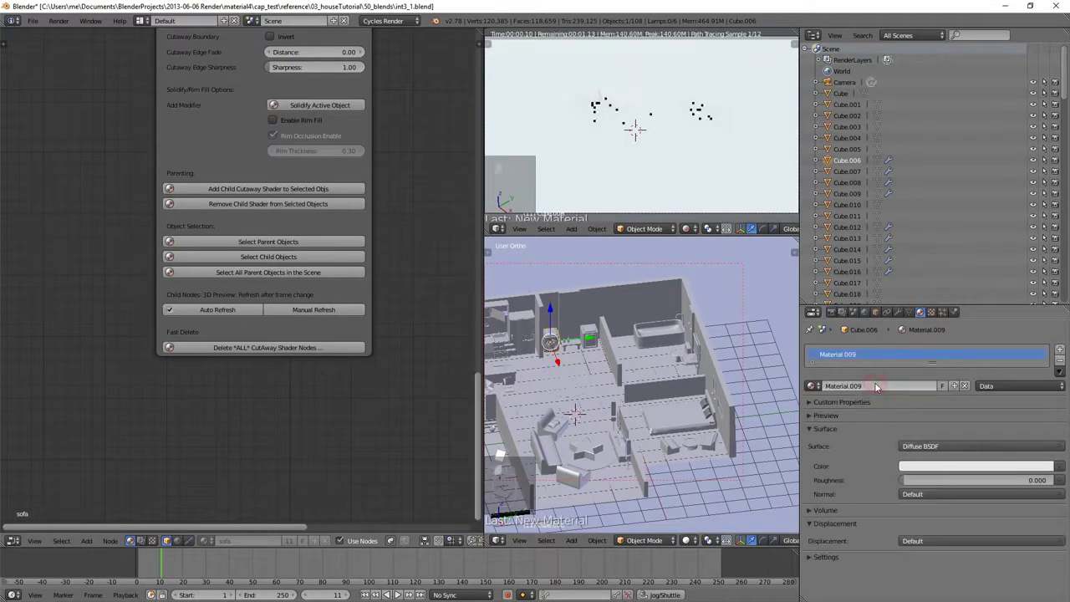
- Add a new material to each of the two objects at the head of the bed (Cube.043 and Cube.044)
right_click(704, 409)
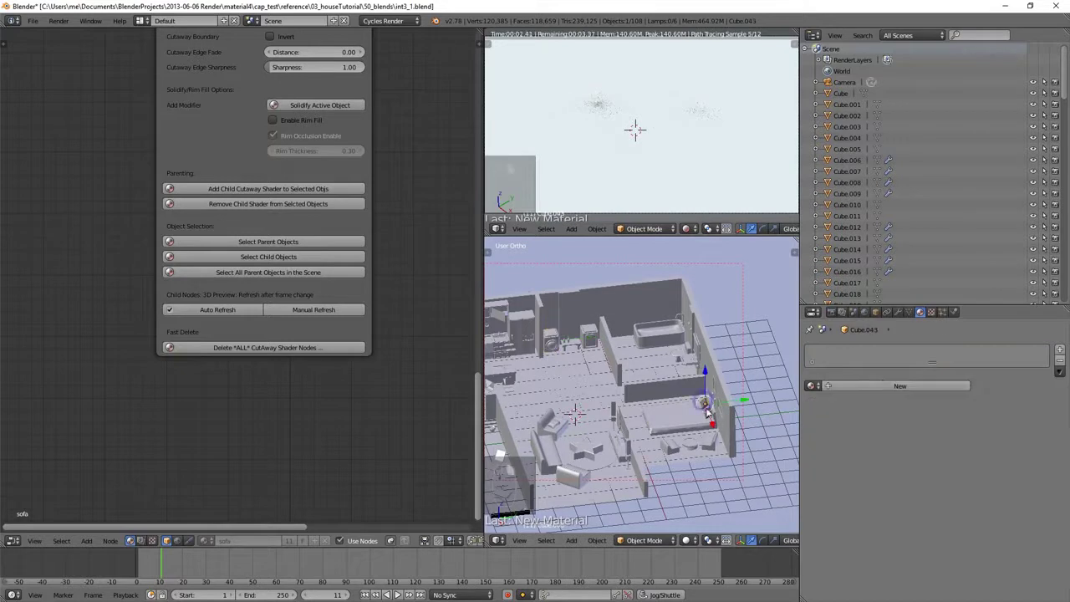
left_click(888, 385)
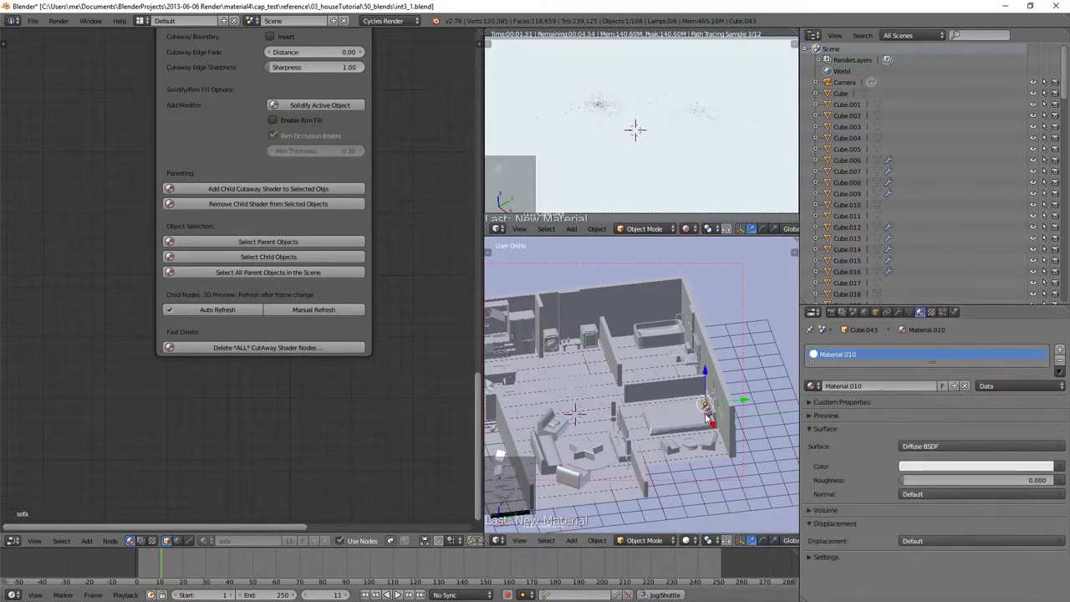
right_click(708, 415)
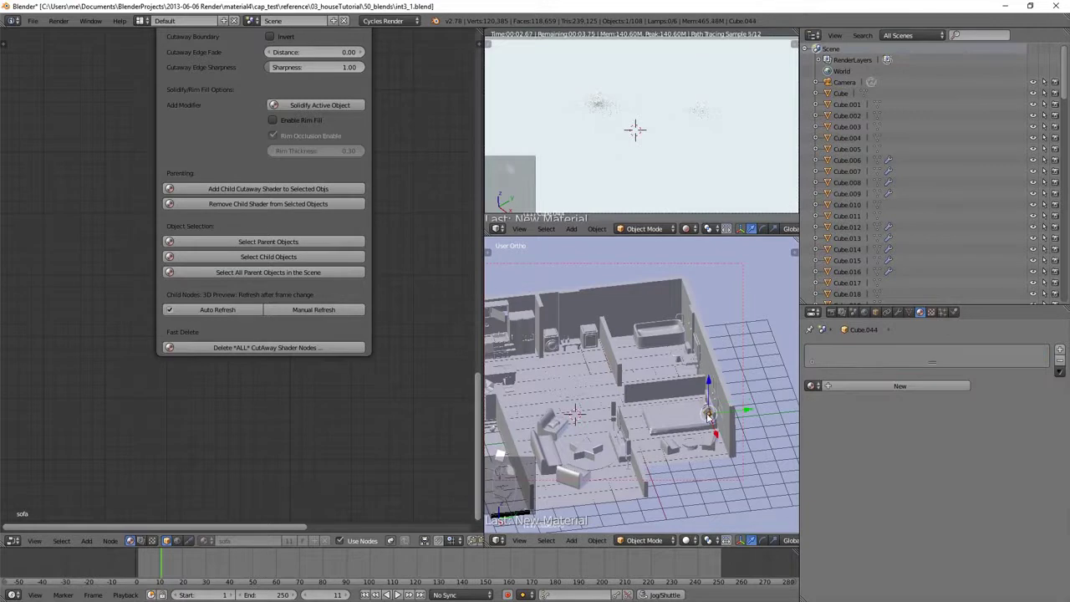
left_click(921, 384)
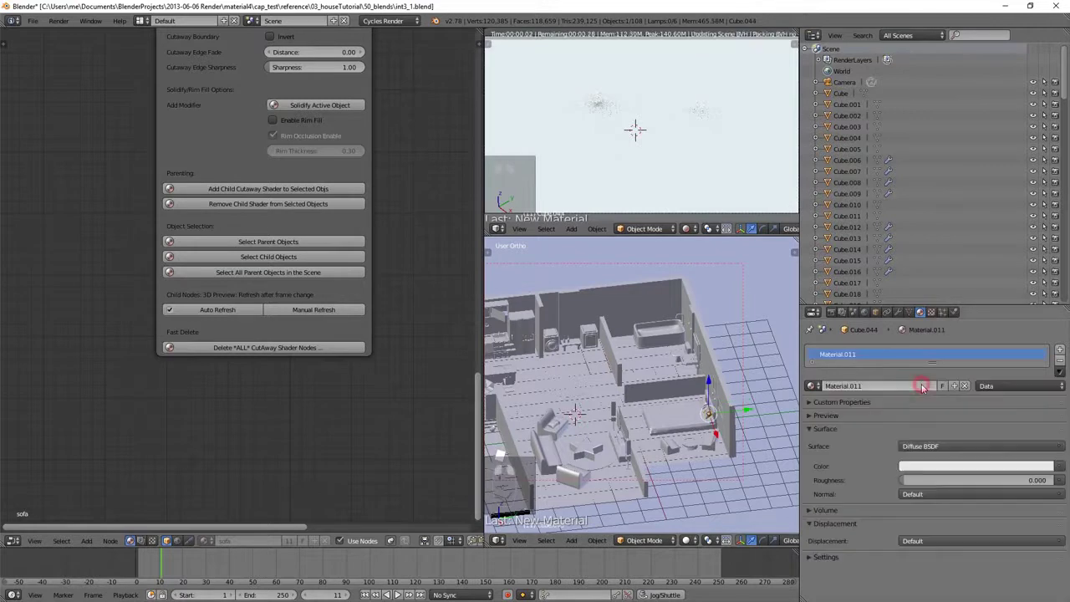
- Add the child cutaway shader to Cube.006, Cube.043 and Cube.044 together and manually refresh the child nodes
right_click(552, 335)
right_click(557, 336)
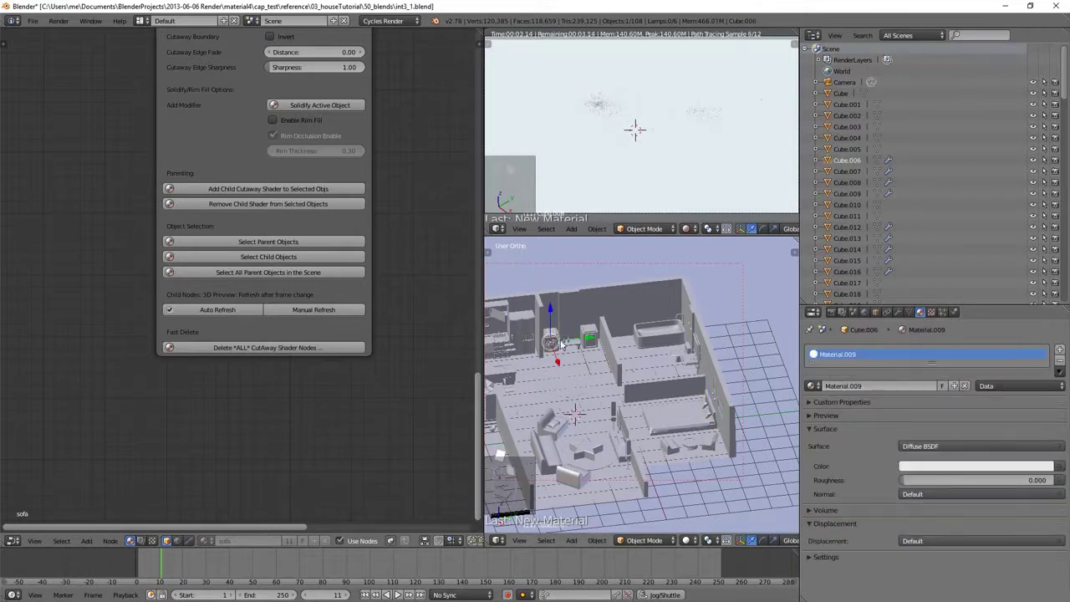
right_click(705, 409)
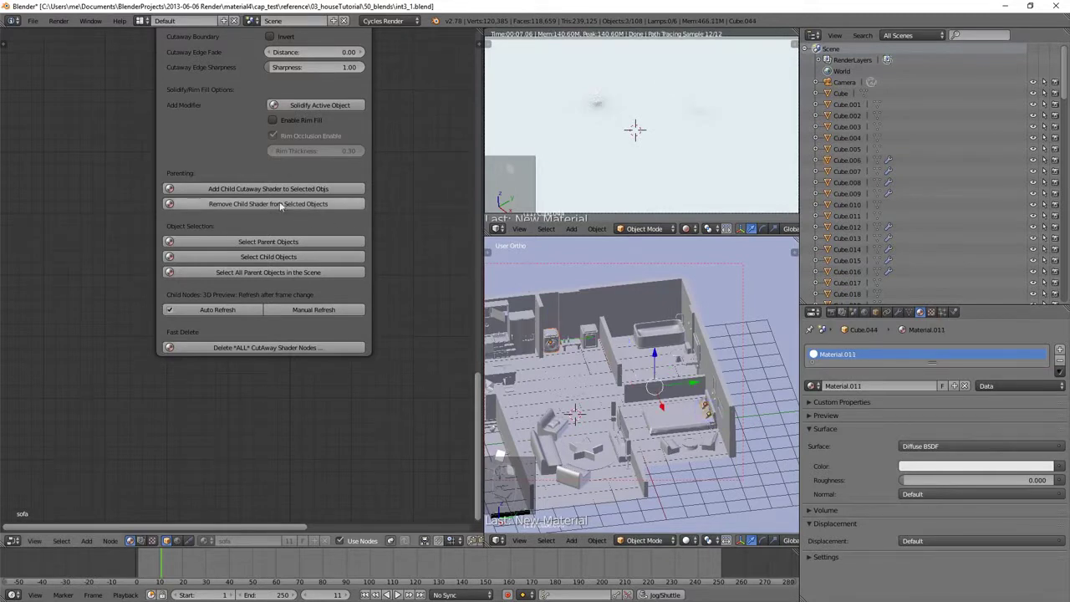
left_click(240, 189)
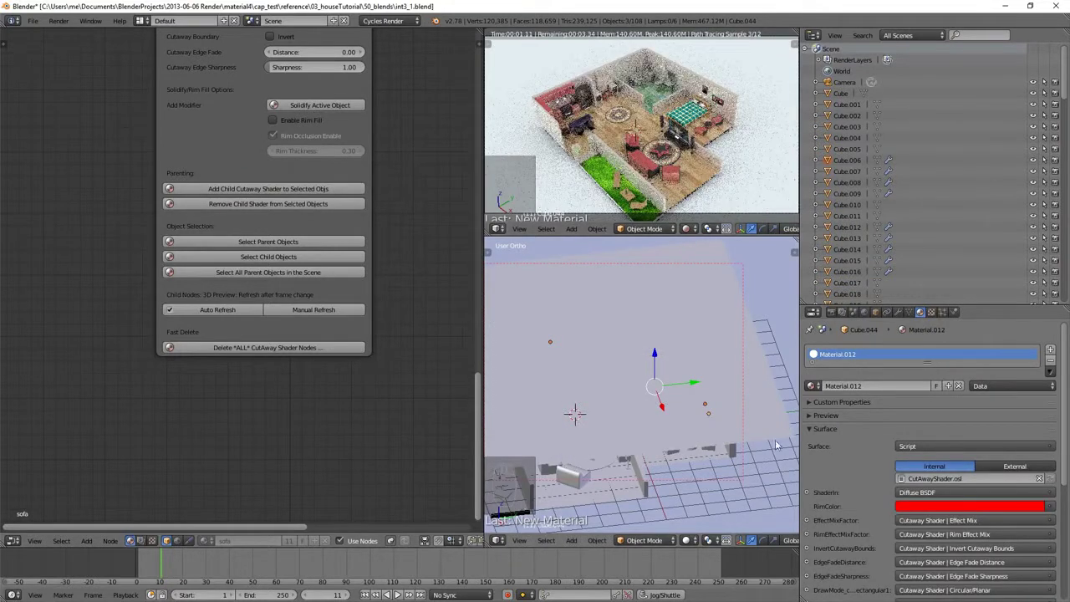
left_click(295, 311)
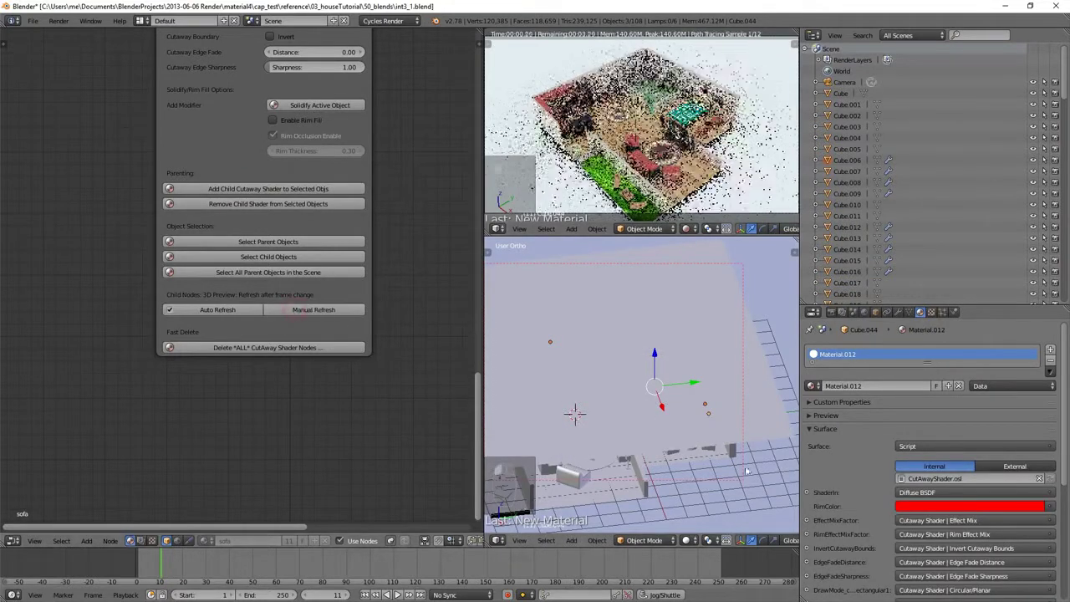
- Lower the cutaway plane along the global Z axis beneath the floor to test the render, and raise it back above the house
right_click(764, 434)
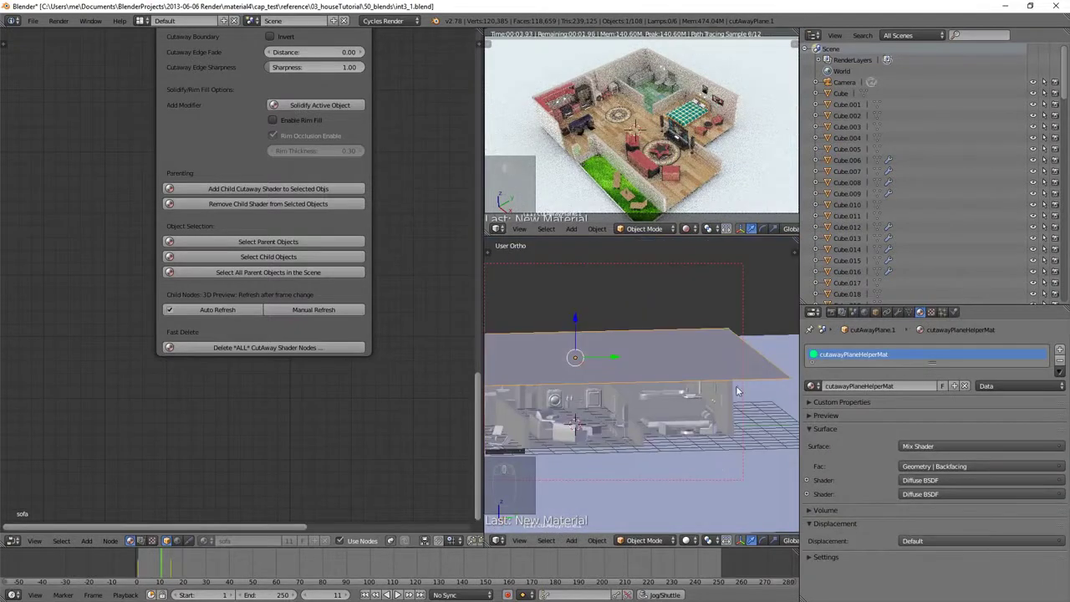
key("g")
key("z")
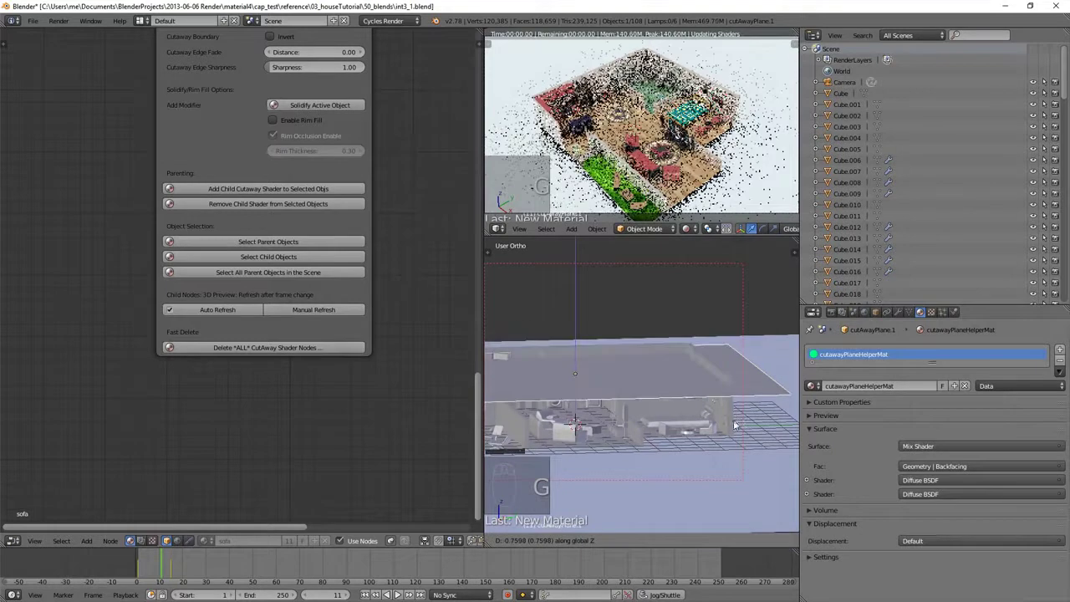
left_click(707, 481)
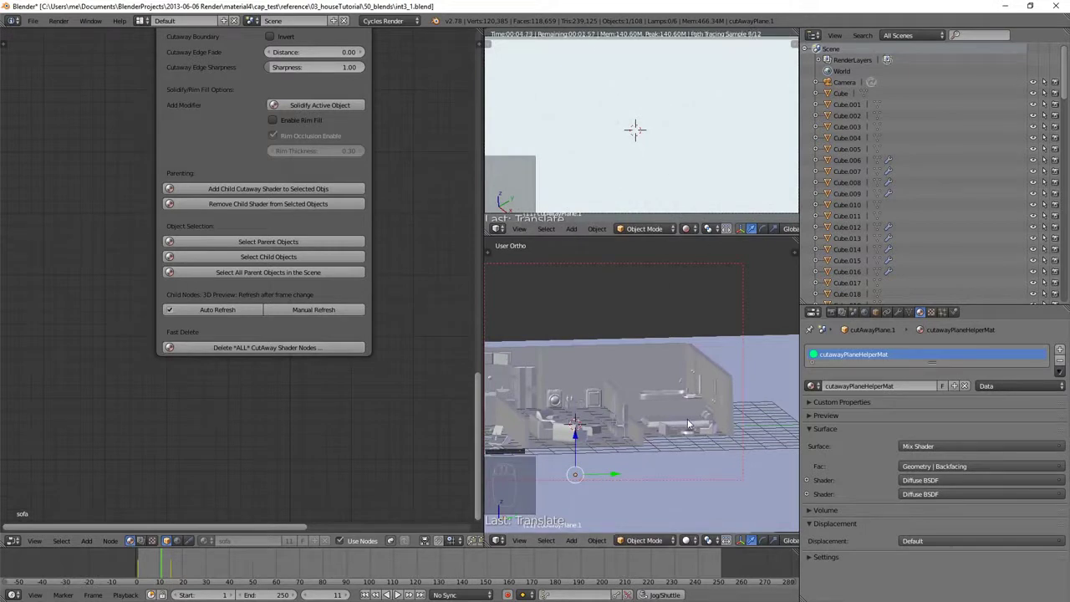
key("g")
key("z")
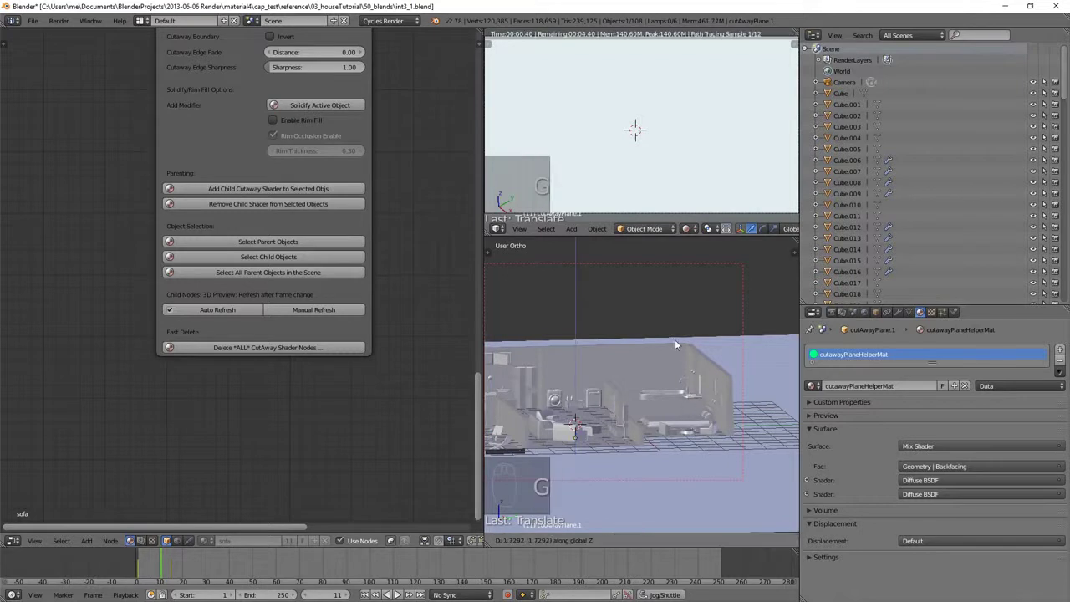
left_click(662, 286)
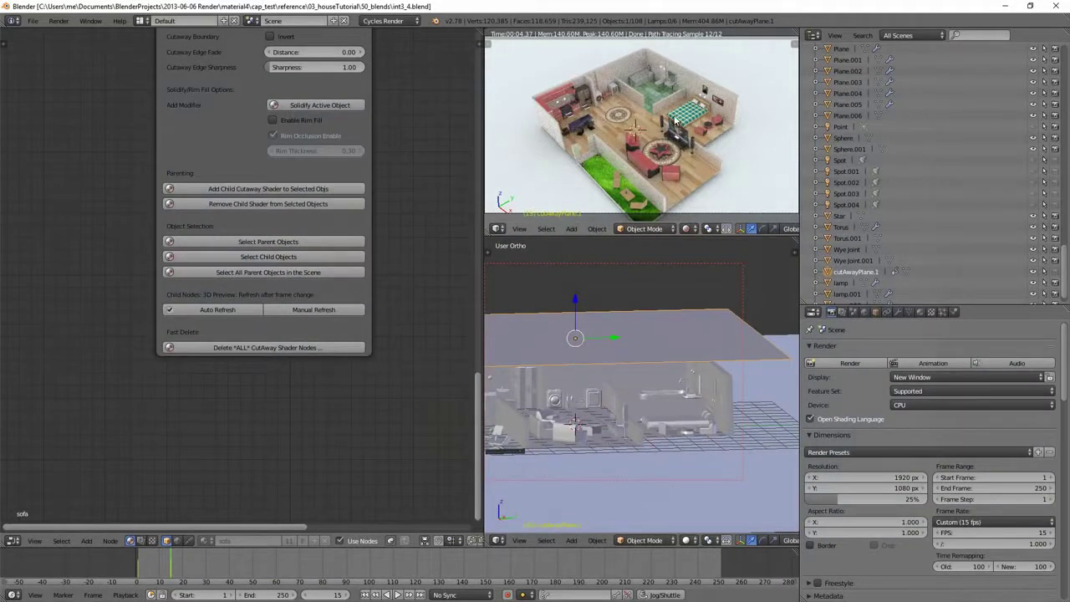
- Delete all cutaway shader nodes from all materials in the scene
left_click(279, 350)
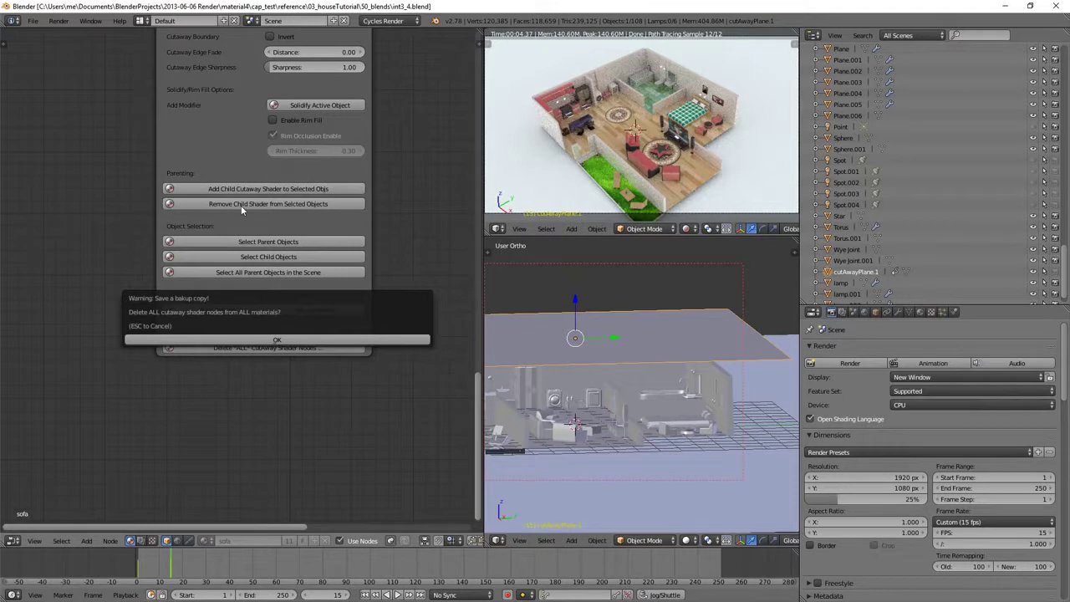
left_click(302, 341)
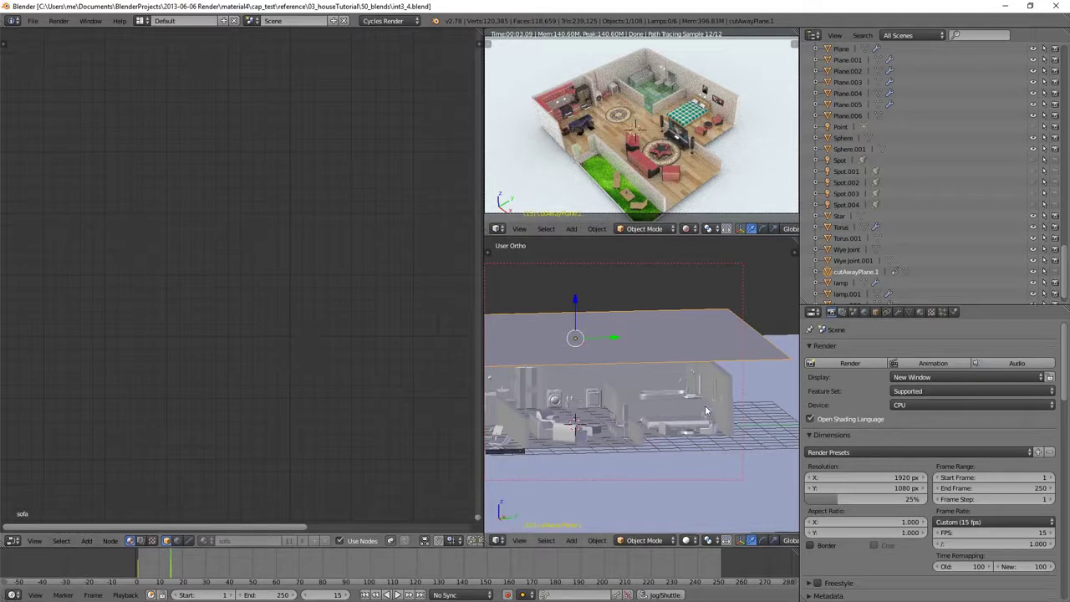
- Display the model in wireframe, select the house walls and floor (Plane), and show the node tree and settings of its kayu.001 material
key("z")
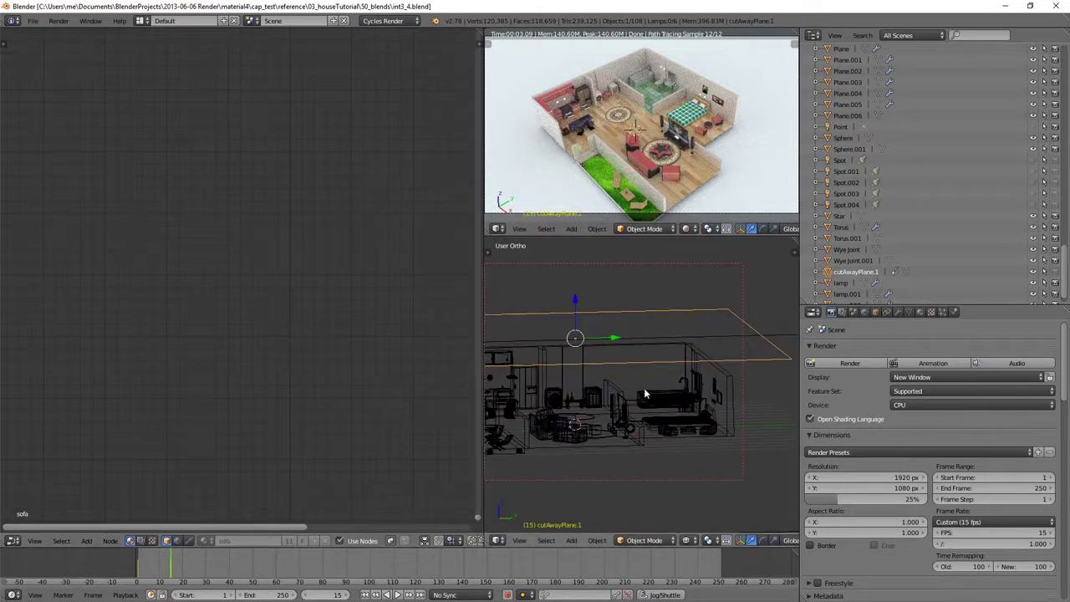
middle_click_drag(670, 394, 728, 402)
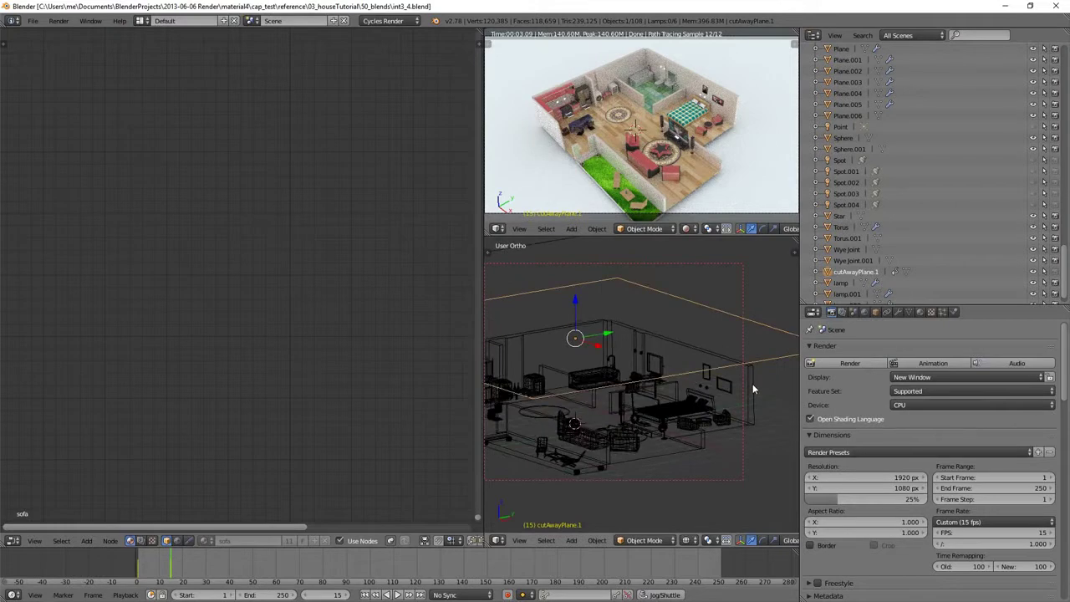
right_click(753, 387)
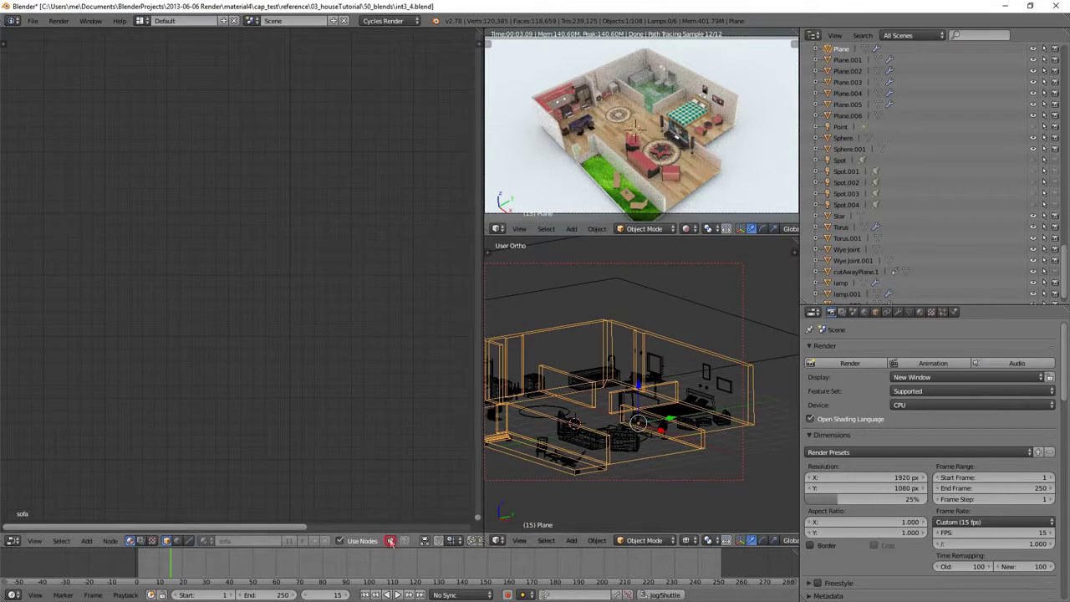
key("Home")
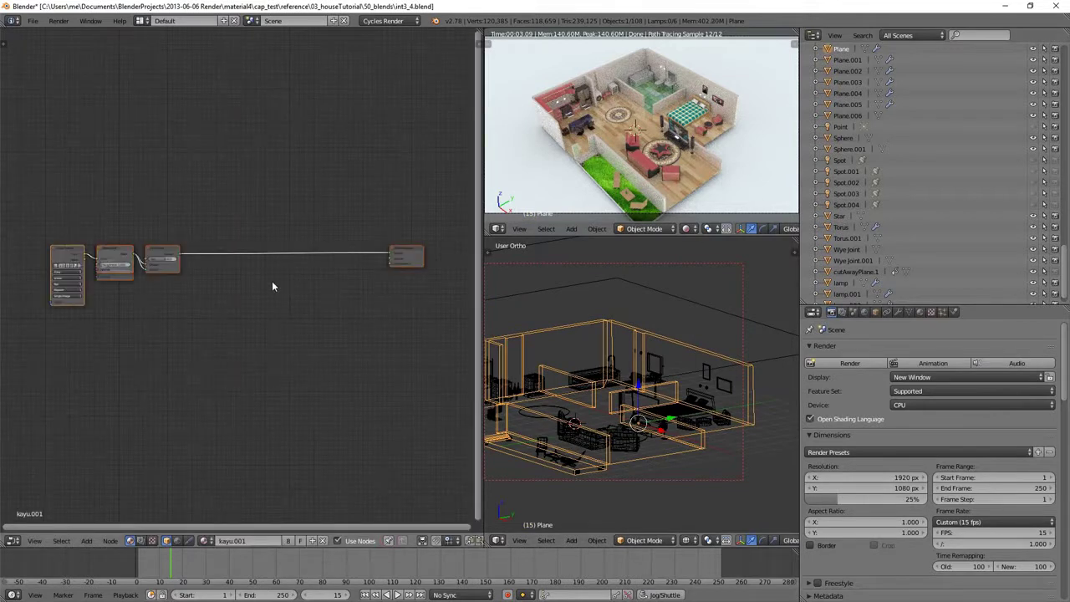
left_click(919, 312)
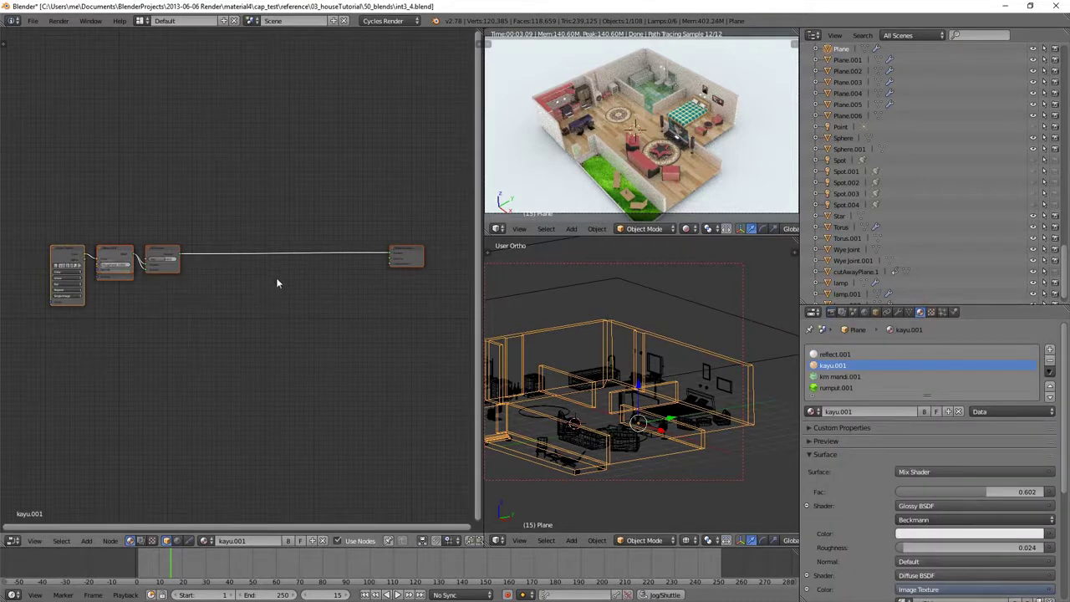
- Add a Cutaway Shader to the kayu.001 material and wire its script node between the Mix Shader and the Material Output surface
key("shift+a")
mouse_move(278, 288)
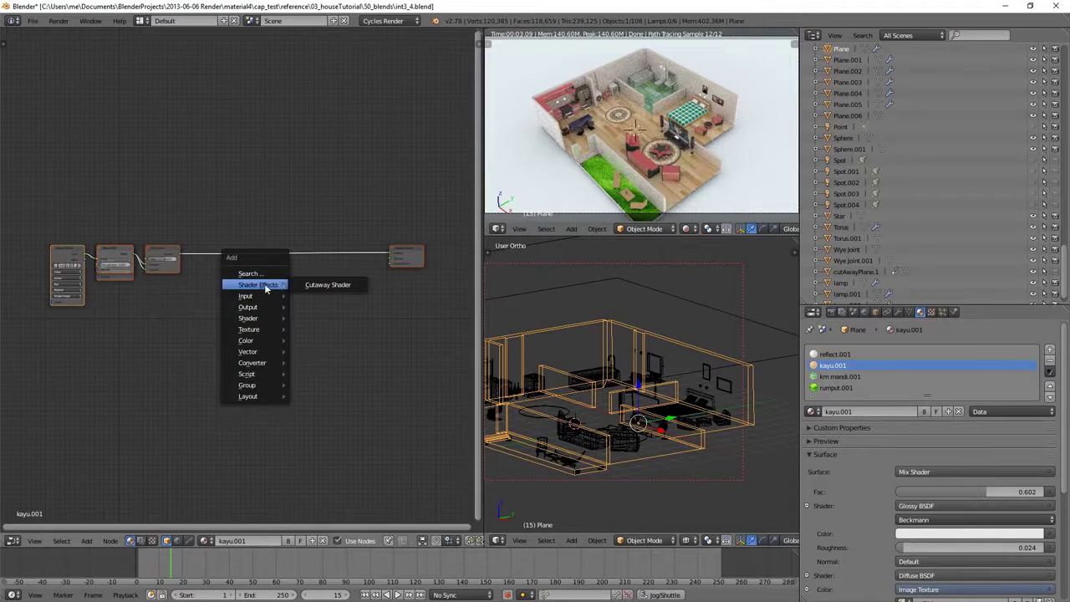
left_click(327, 284)
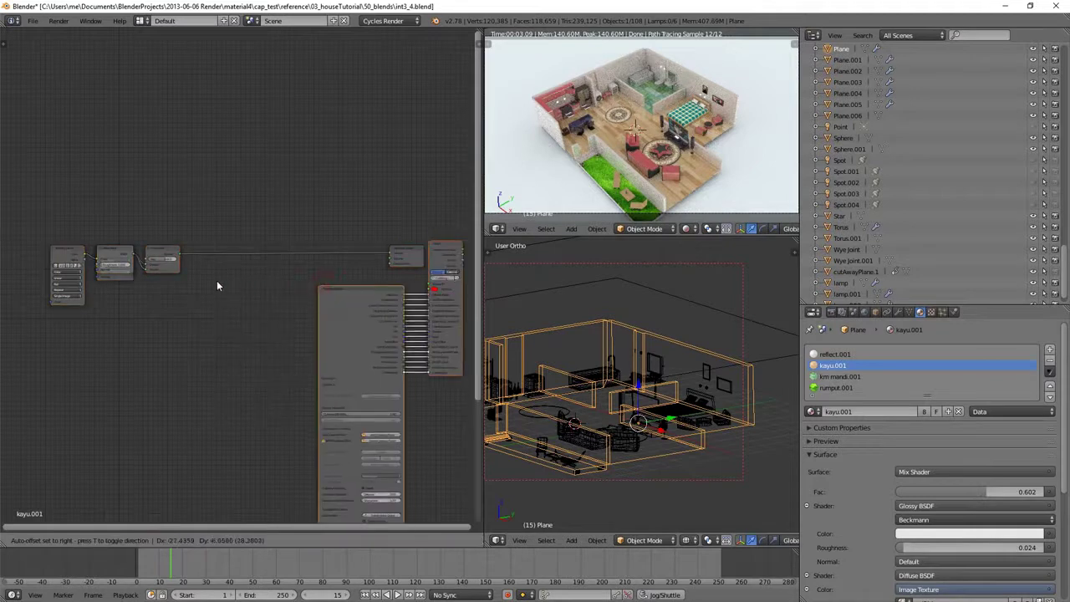
left_click(201, 281)
scroll(373, 258, "up", 1)
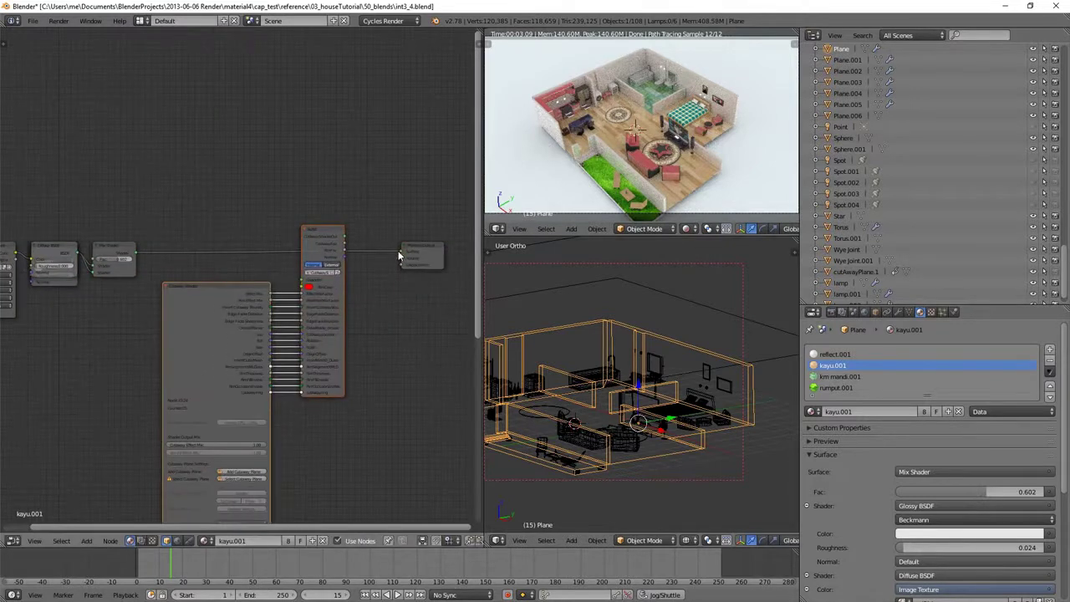
left_click_drag(400, 252, 302, 280)
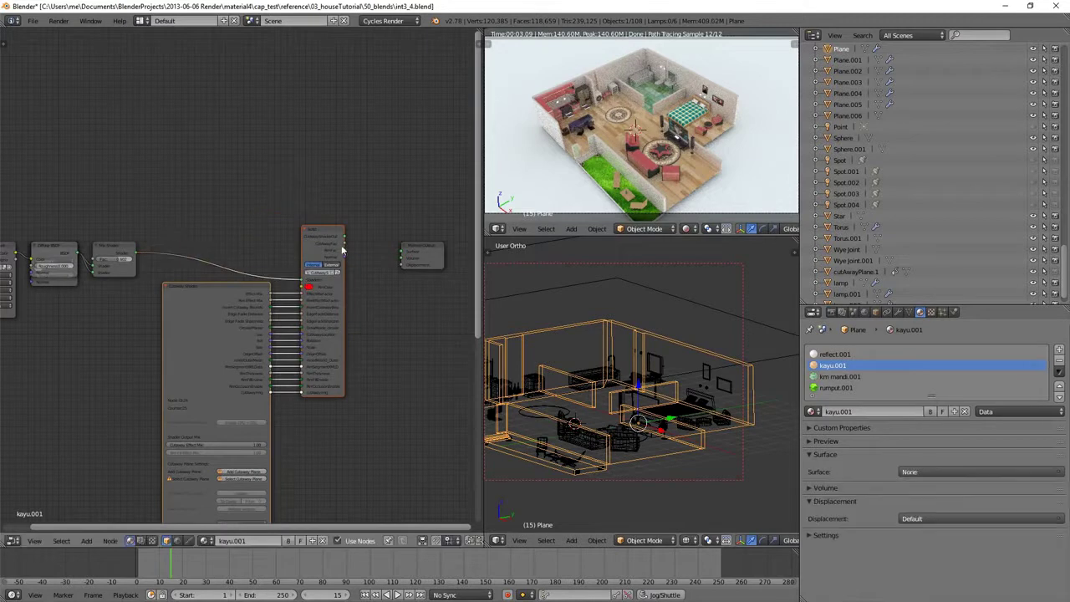
left_click_drag(345, 239, 406, 256)
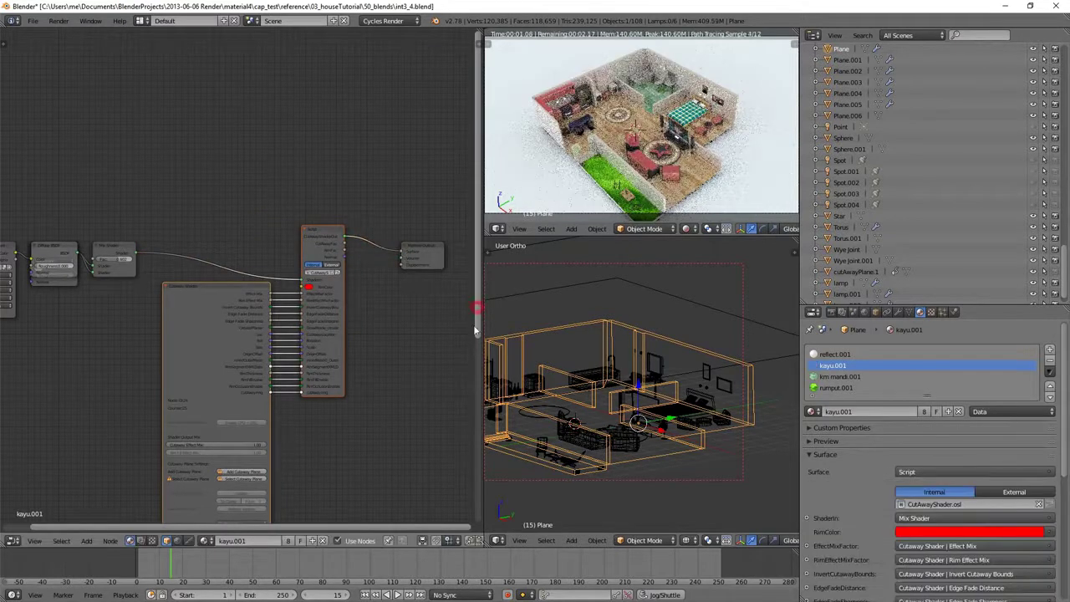
- Switch the modelling viewport to material shading and assign cutAwayPlane.1 as the cutaway plane of the house's Cutaway Shader node
scroll(473, 341, "down", 2, "shift")
left_click(686, 540)
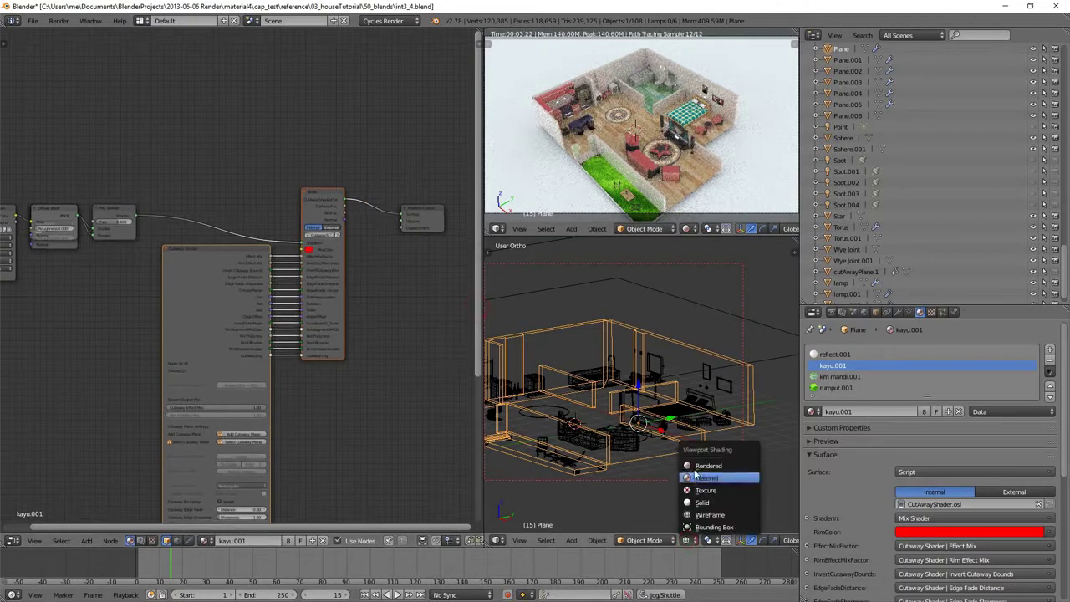
key("Return")
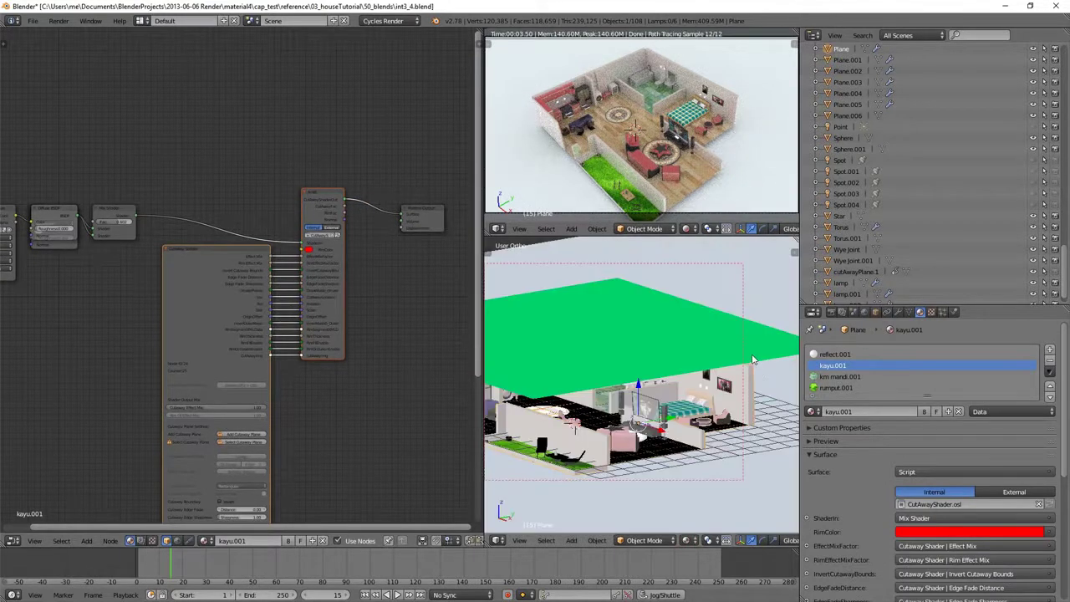
right_click(761, 359)
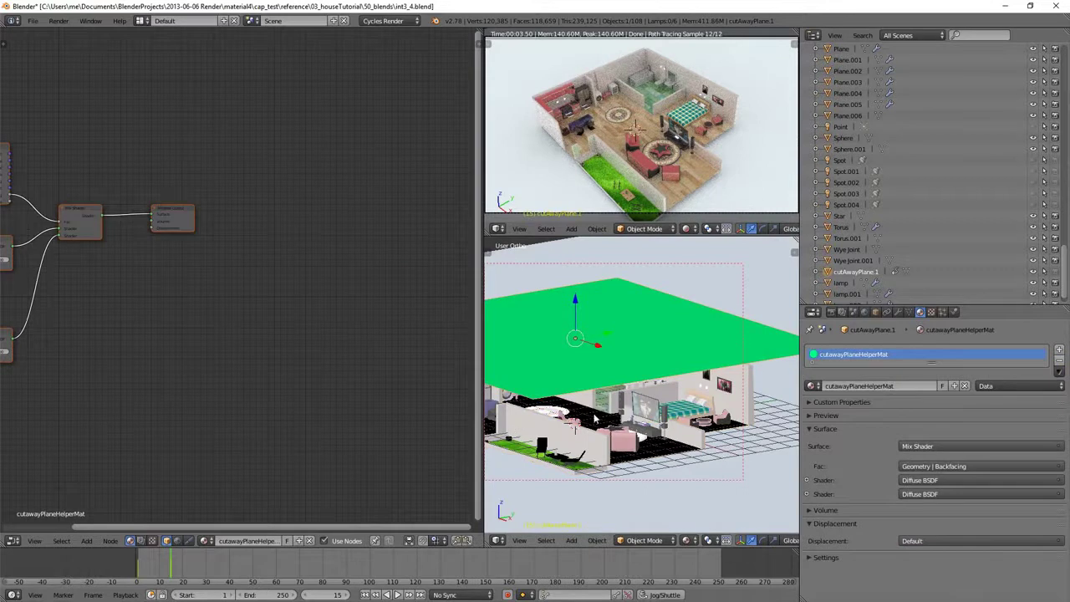
right_click(751, 376)
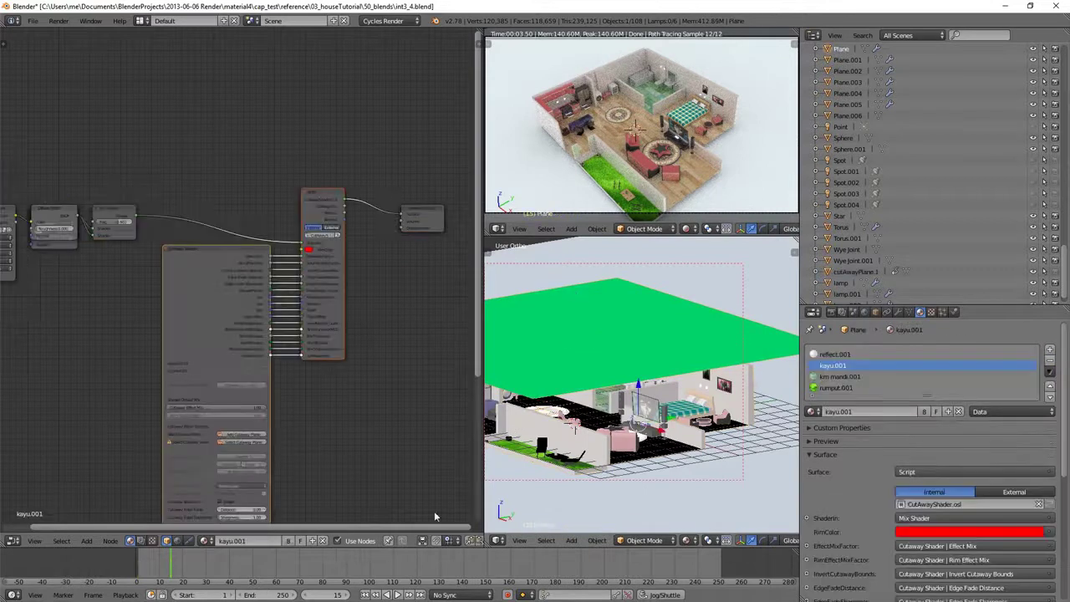
left_click(239, 442)
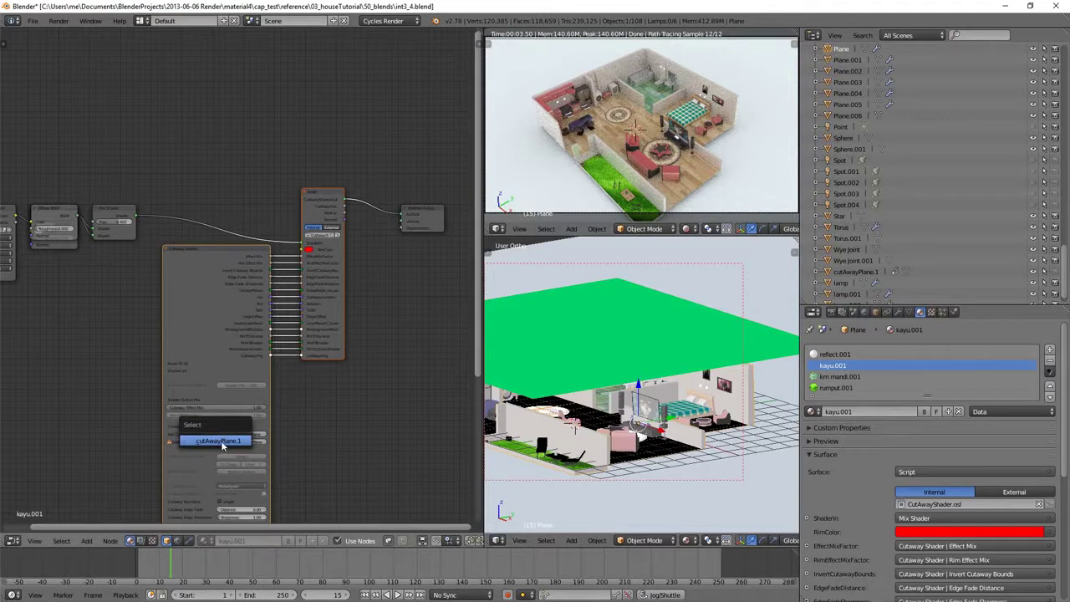
left_click(221, 441)
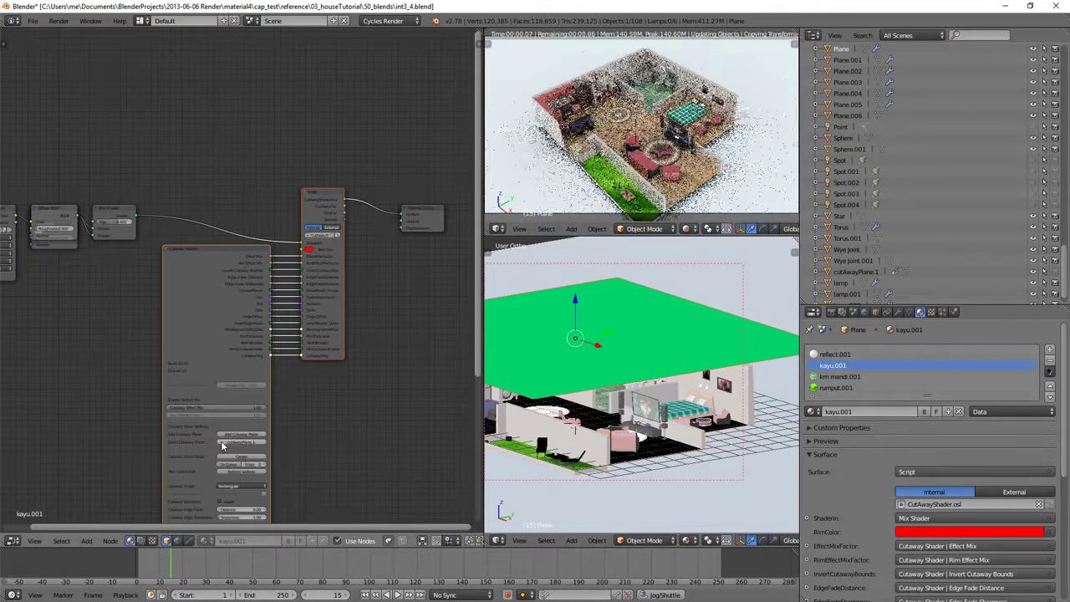
- Move the cutaway plane along the global Z axis and place it slightly higher above the house
right_click(784, 358)
key("g")
key("z")
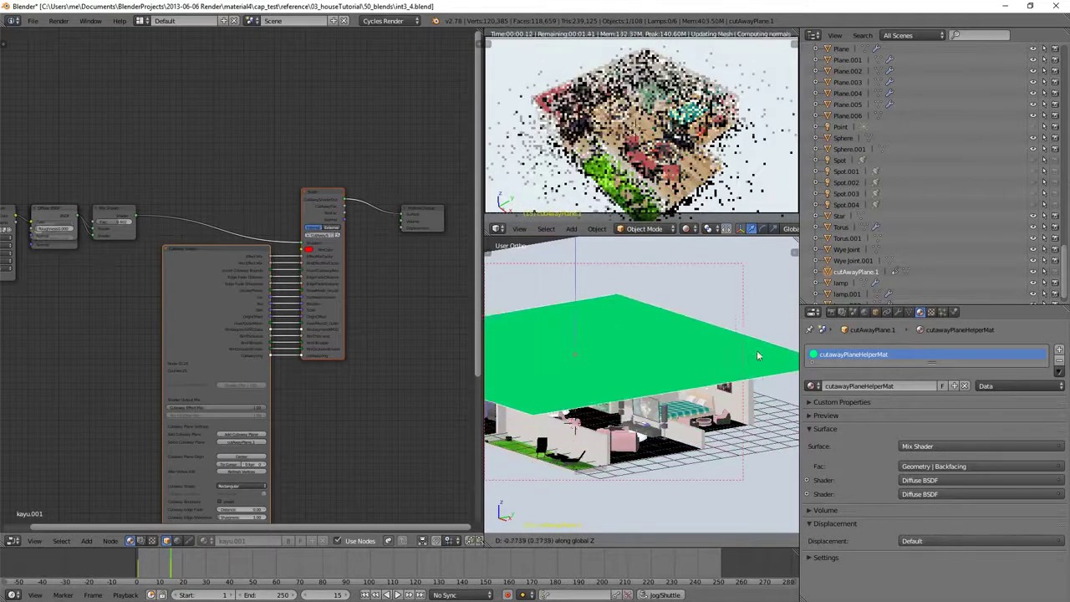
left_click(757, 346)
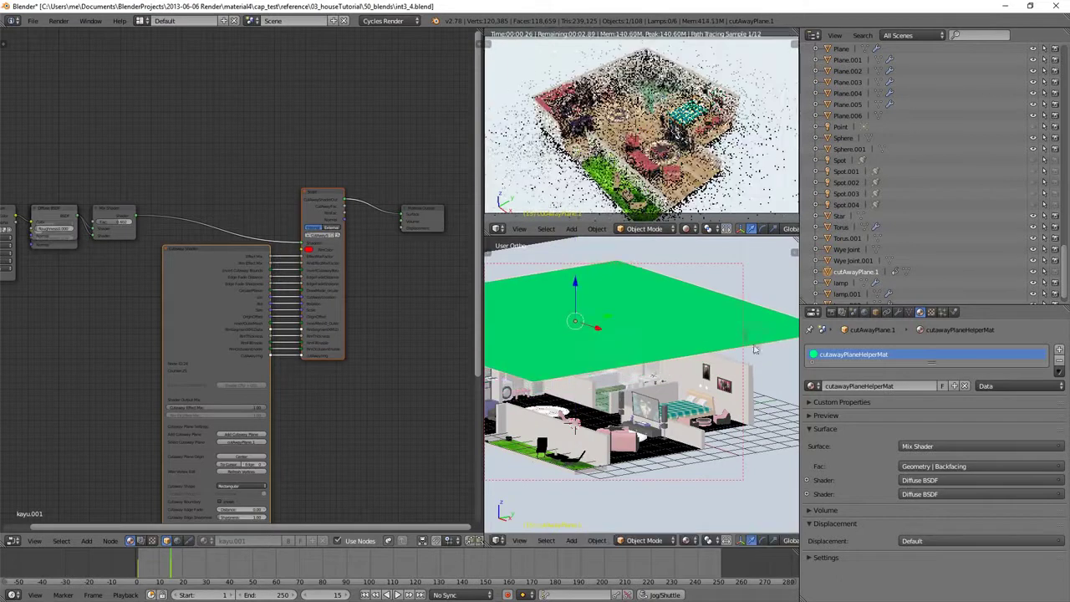
- Select the house walls and floor (Plane) and add child cutaway shaders to it from the kayu.001 material's Cutaway Shader node
right_click(753, 393)
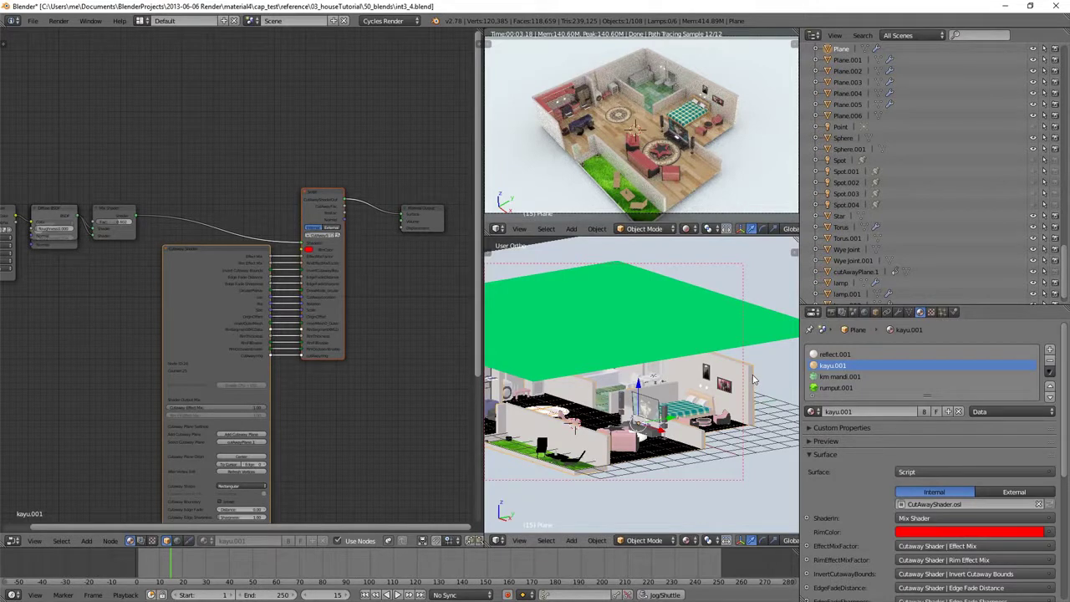
scroll(461, 444, "up", 2)
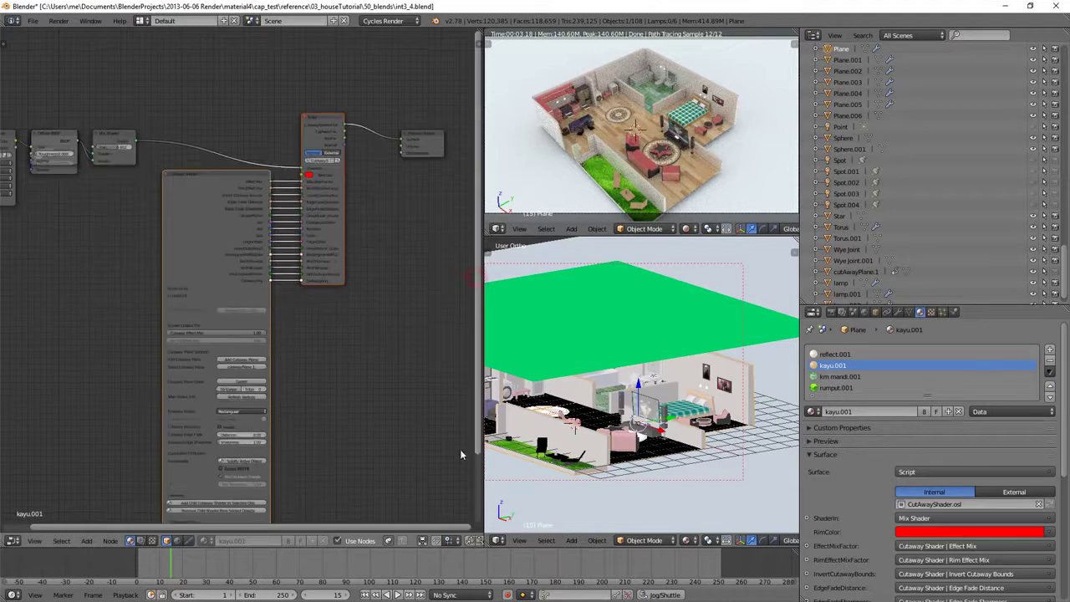
scroll(213, 365, "down", 5, "shift")
scroll(213, 366, "up", 2)
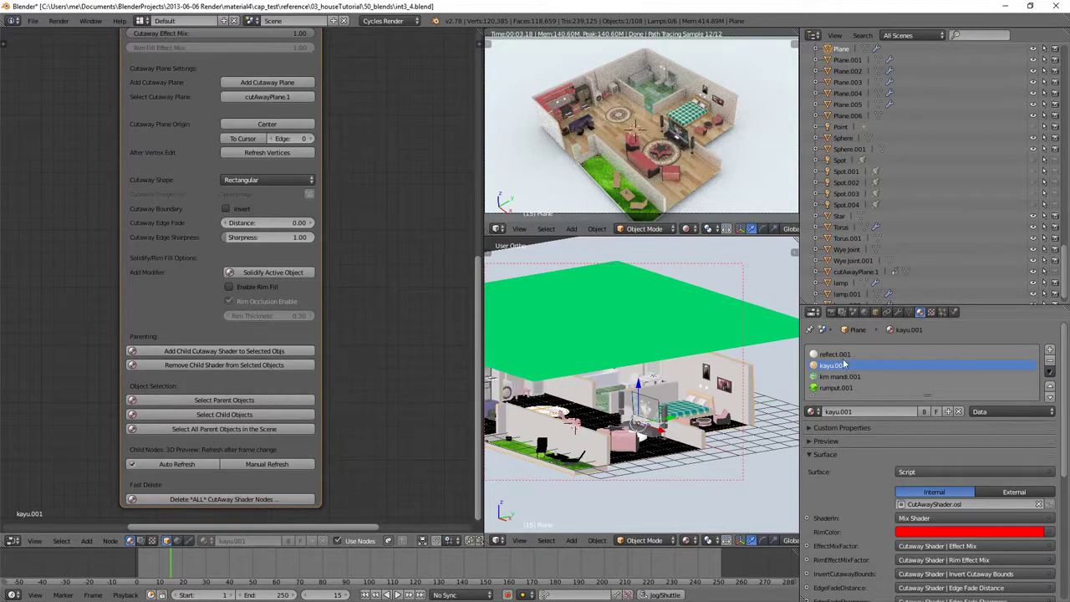
left_click(250, 353)
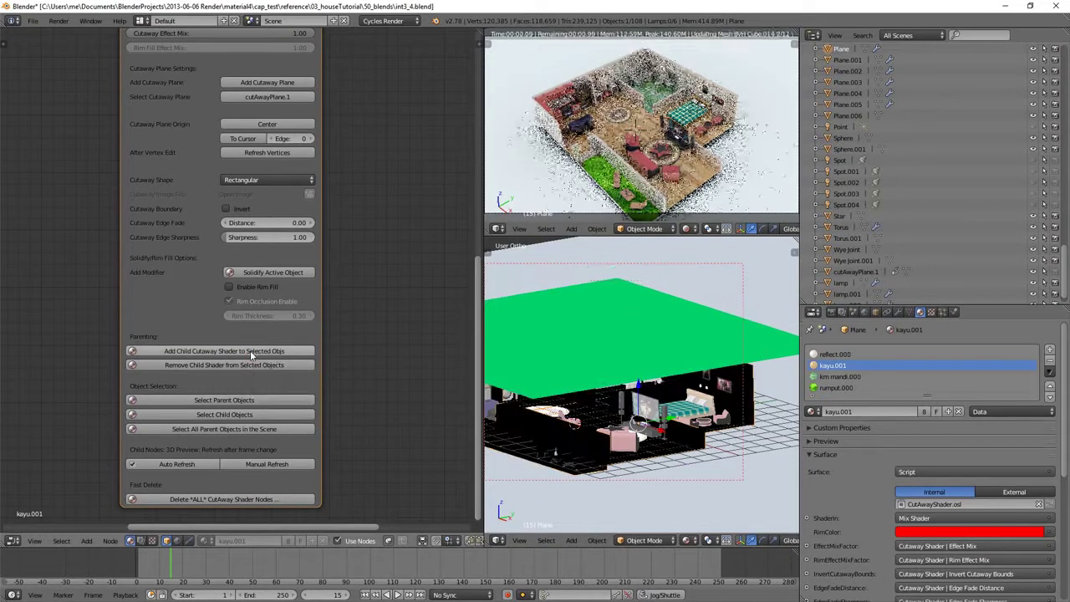
- Test the cutaway by lowering cutAwayPlane.1 along the global Z axis through the house, and cancel the move
right_click(774, 356)
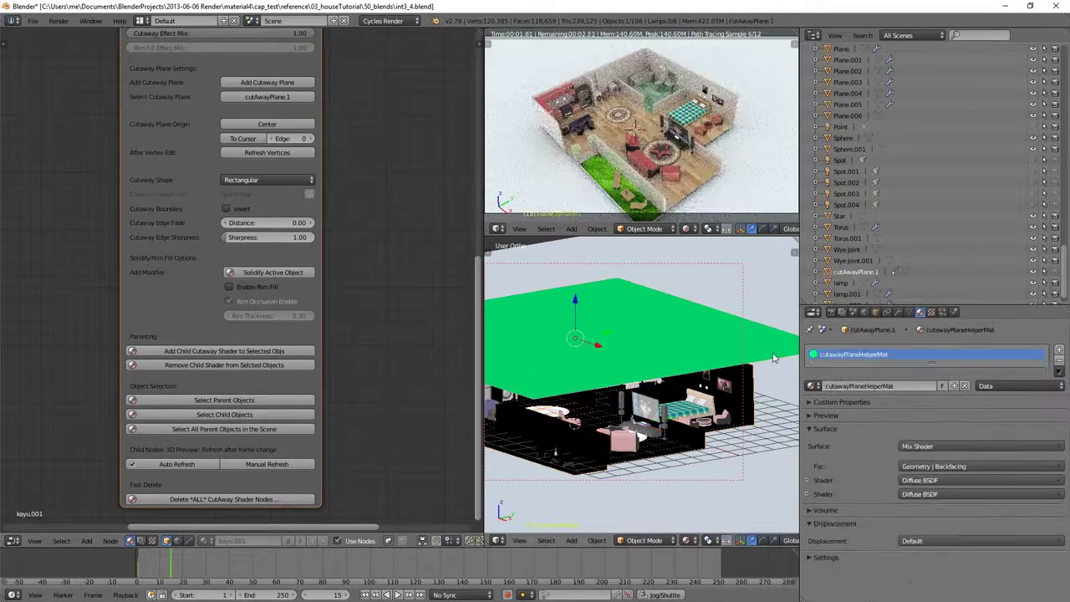
key("g")
key("z")
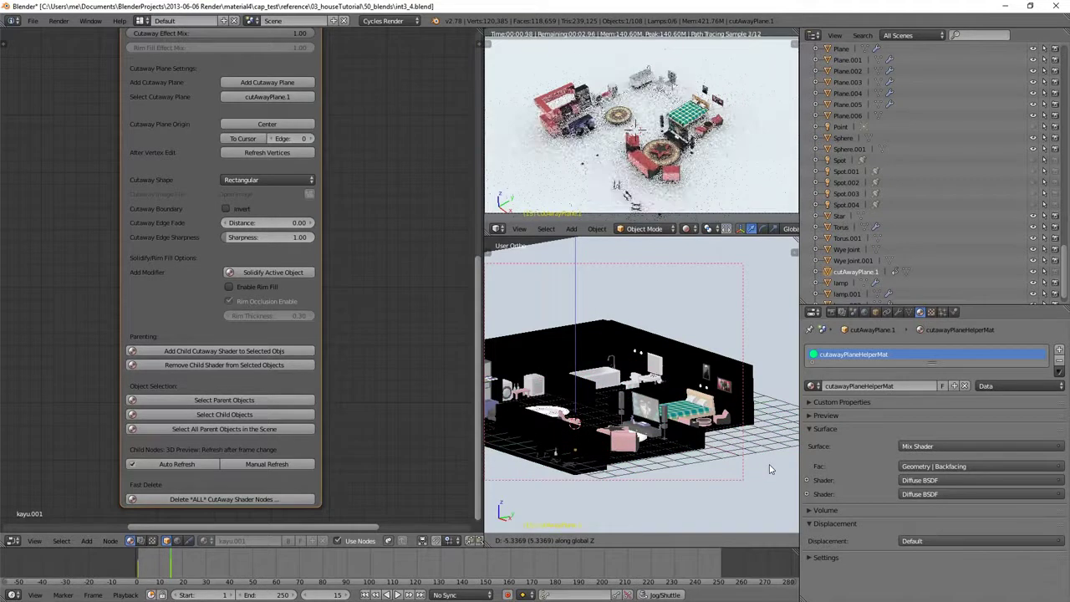
right_click(771, 469)
- Display the model in wireframe and select the large sofa (Cube.016) in the living room
key("z")
scroll(771, 469, "down", 3)
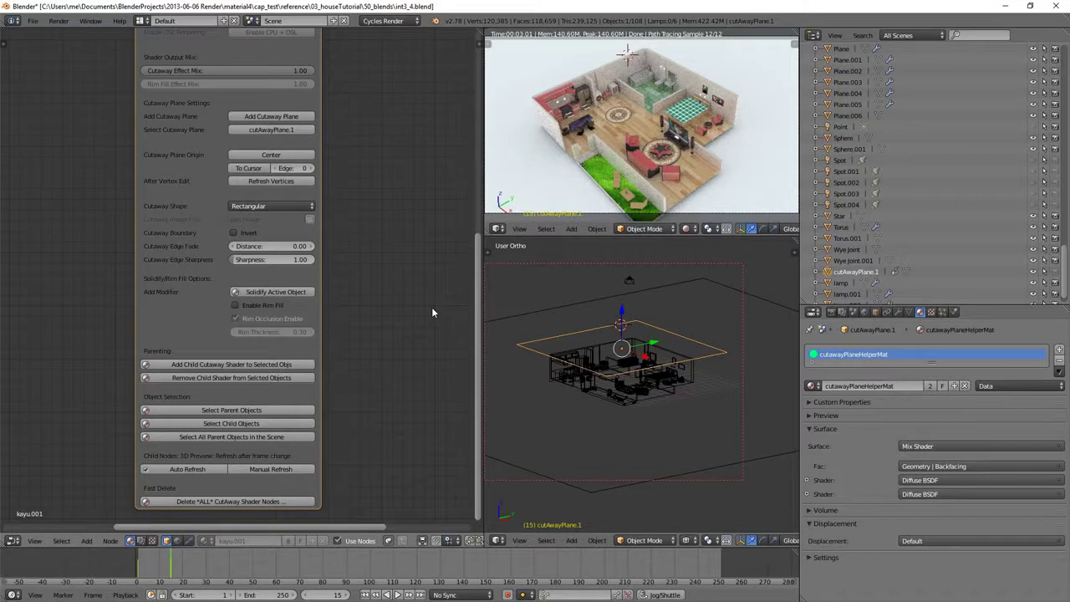
scroll(629, 393, "up", 5)
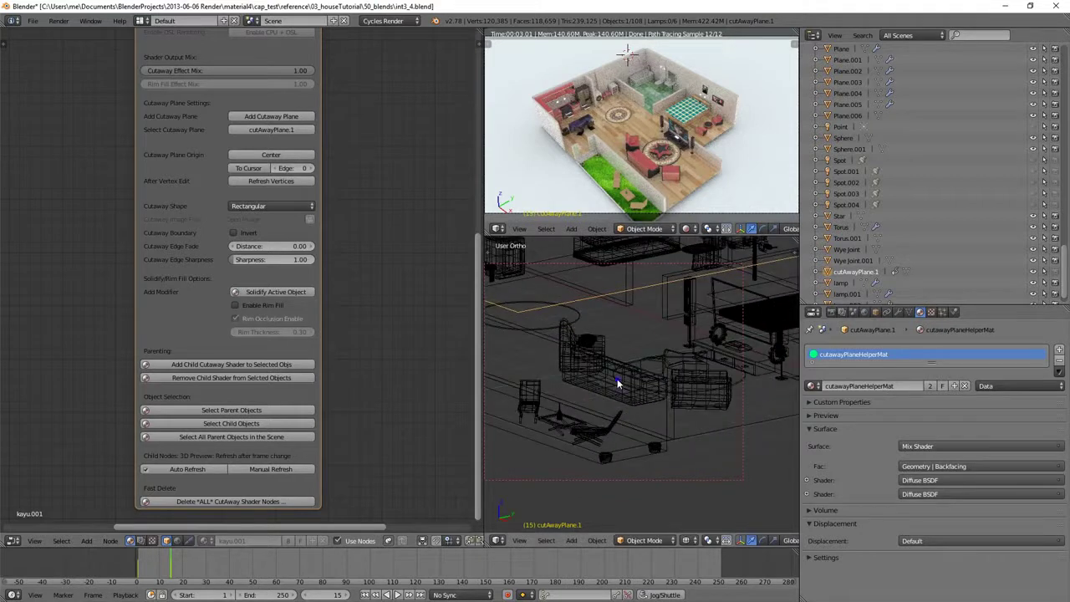
right_click(617, 384)
right_click(602, 381)
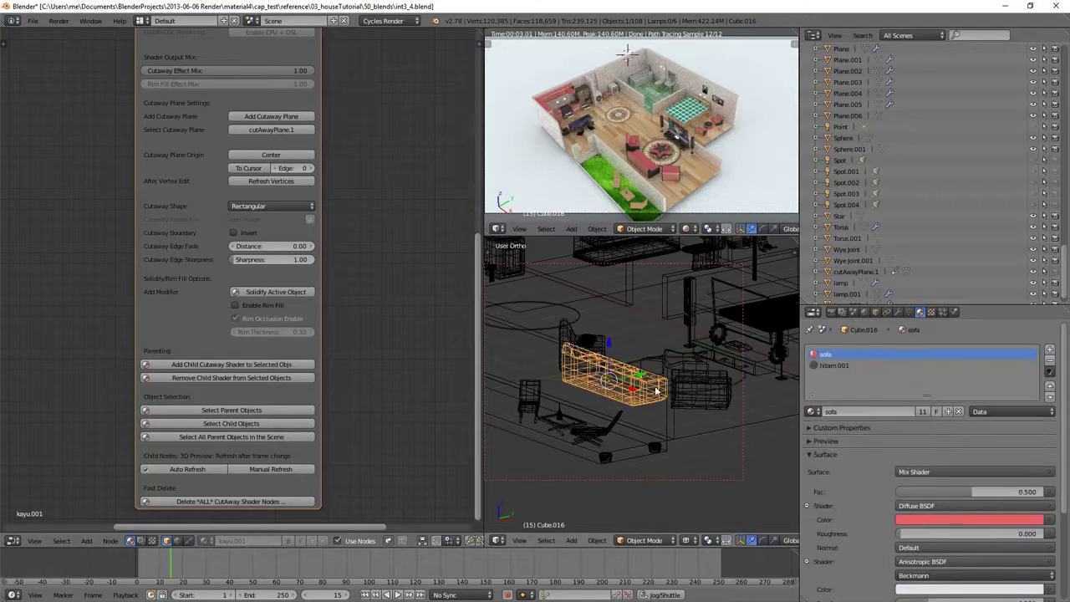
scroll(621, 386, "down", 8)
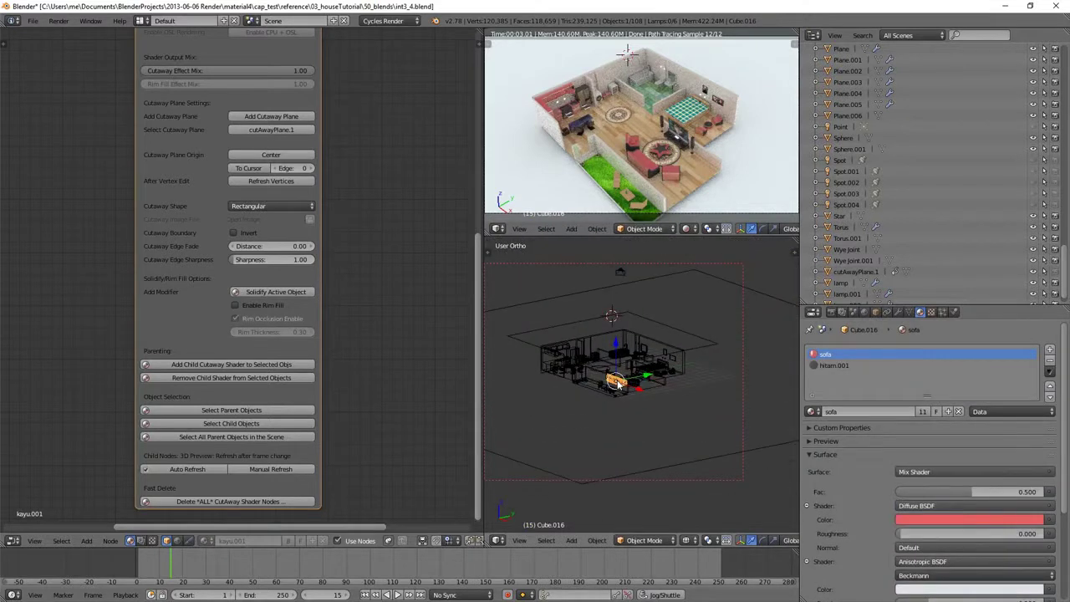
middle_click_drag(617, 384, 634, 378, "shift")
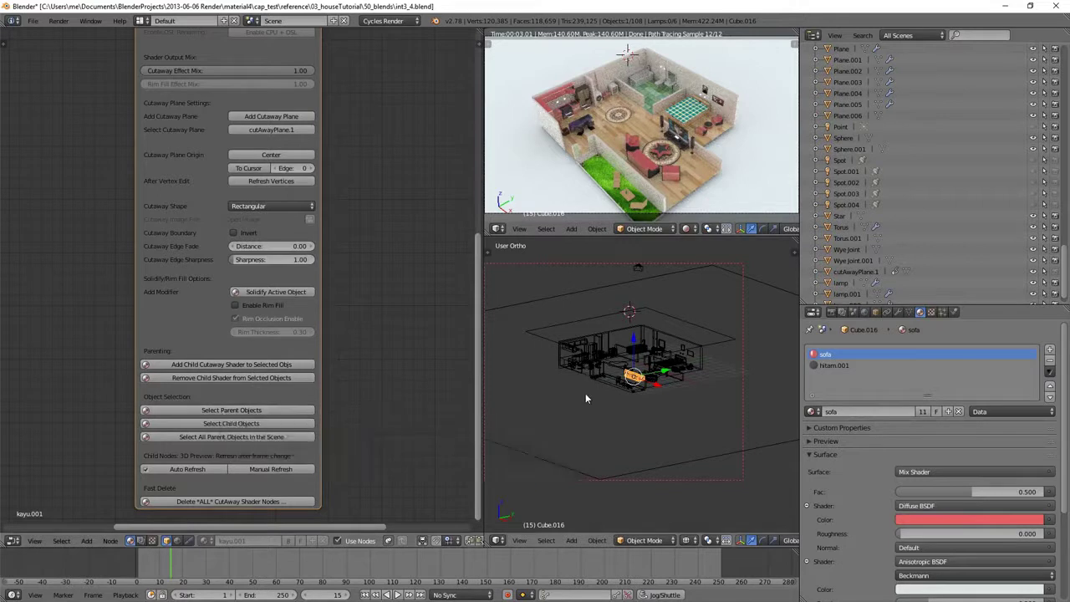
- Select the house through its shader's parent and child objects, invert the selection, and exclude the large ground plane (Plane.006) from it
key("a")
left_click(208, 410)
left_click(211, 423)
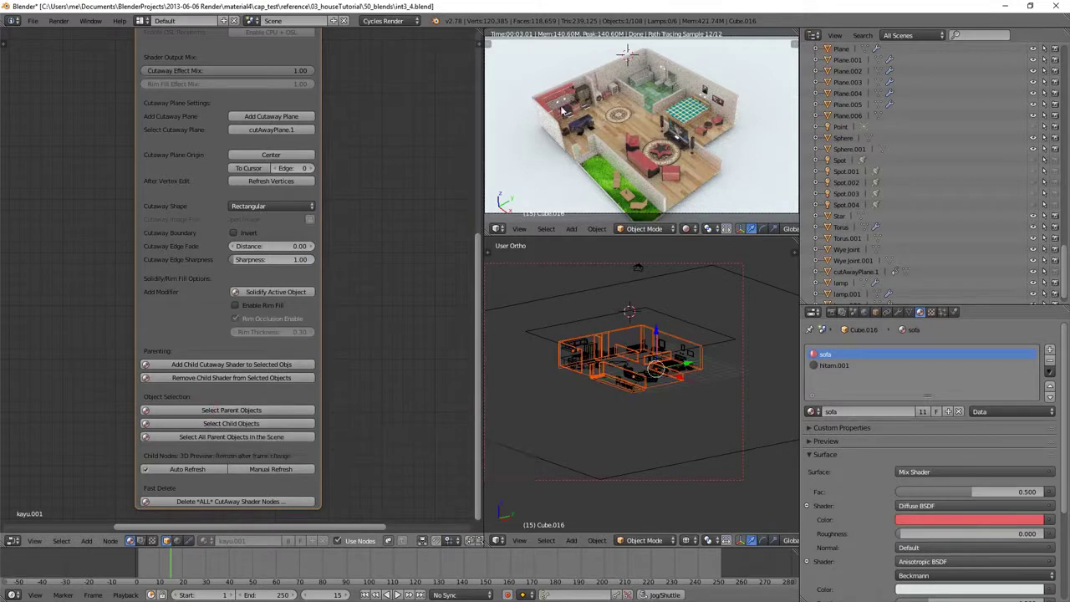
left_click(546, 540)
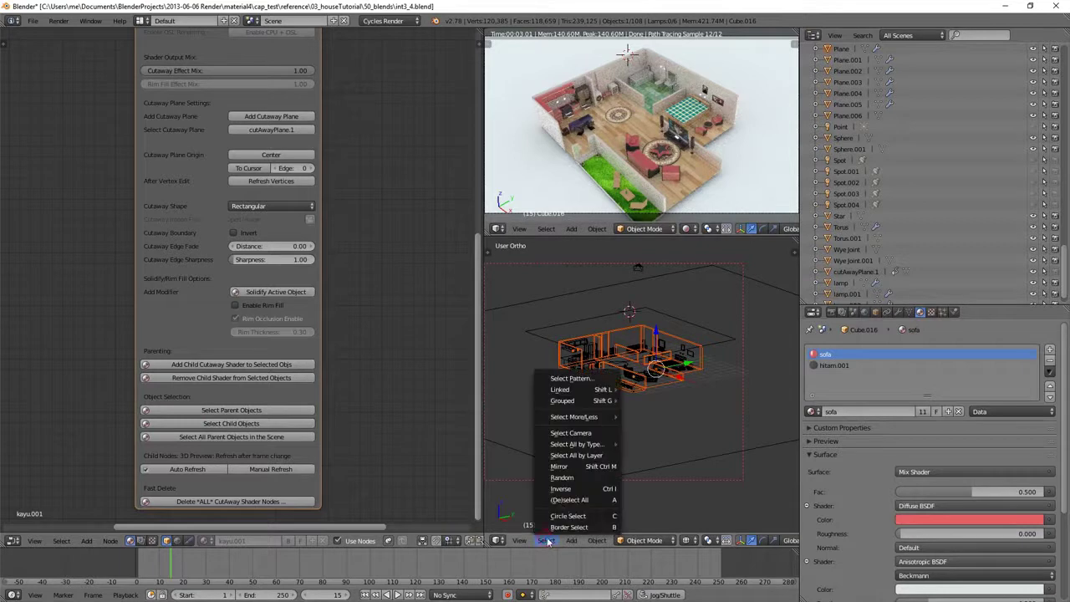
left_click(562, 489)
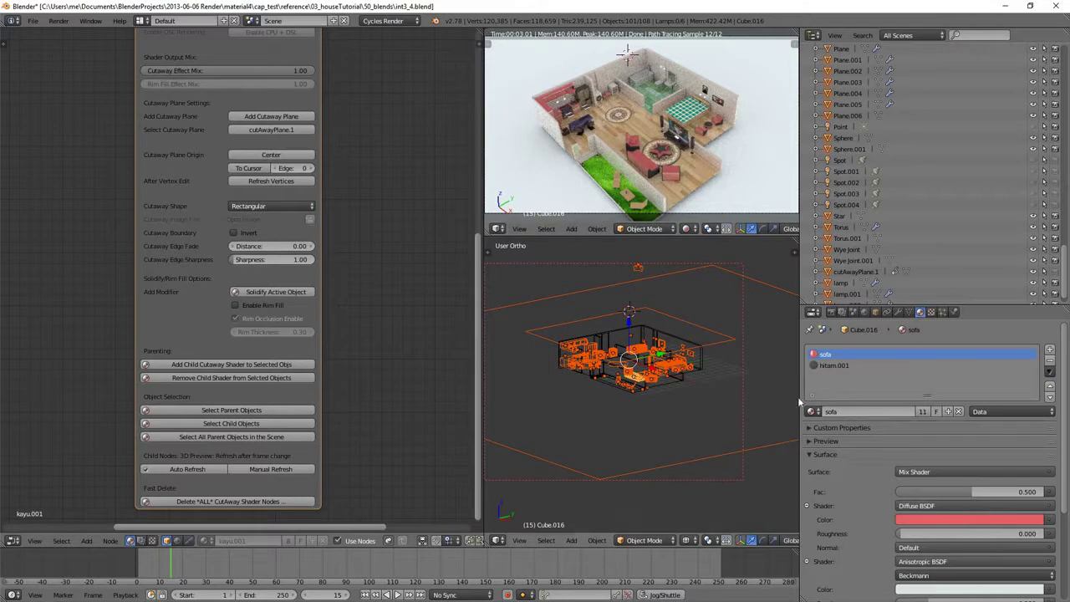
right_click(772, 444, "shift")
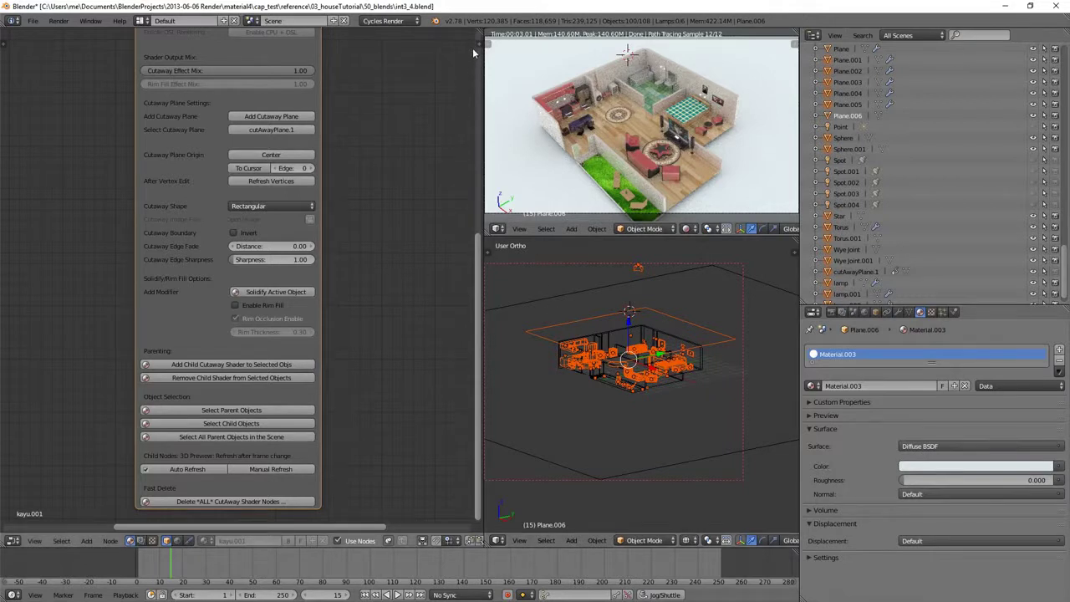
- Split the node editor into an upper and a lower area and frame the whole Material.003 node tree in the upper one
left_click_drag(481, 40, 409, 376)
key("t")
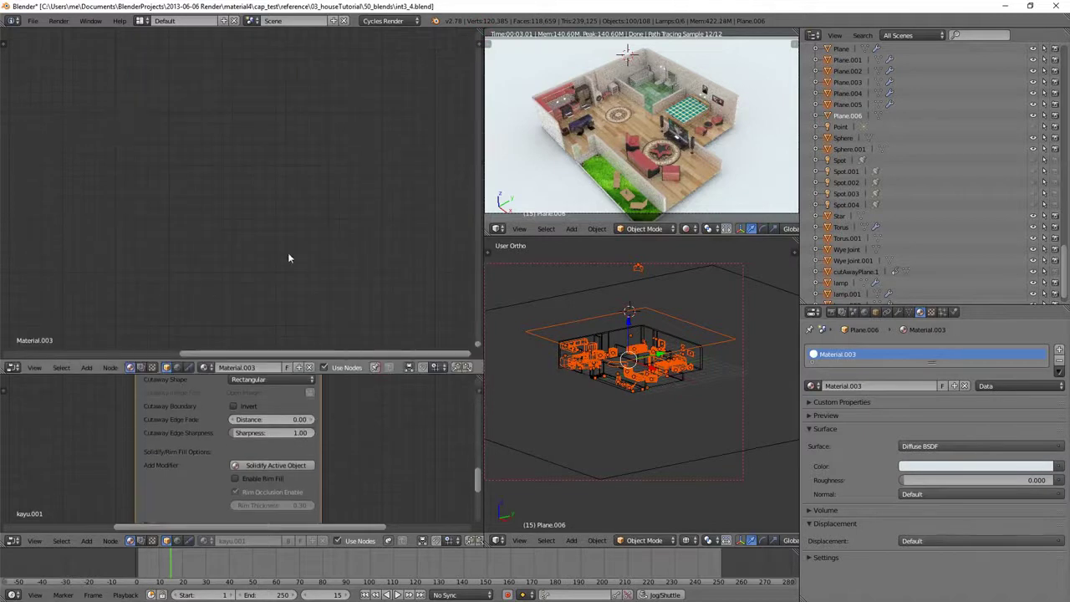
key("Home")
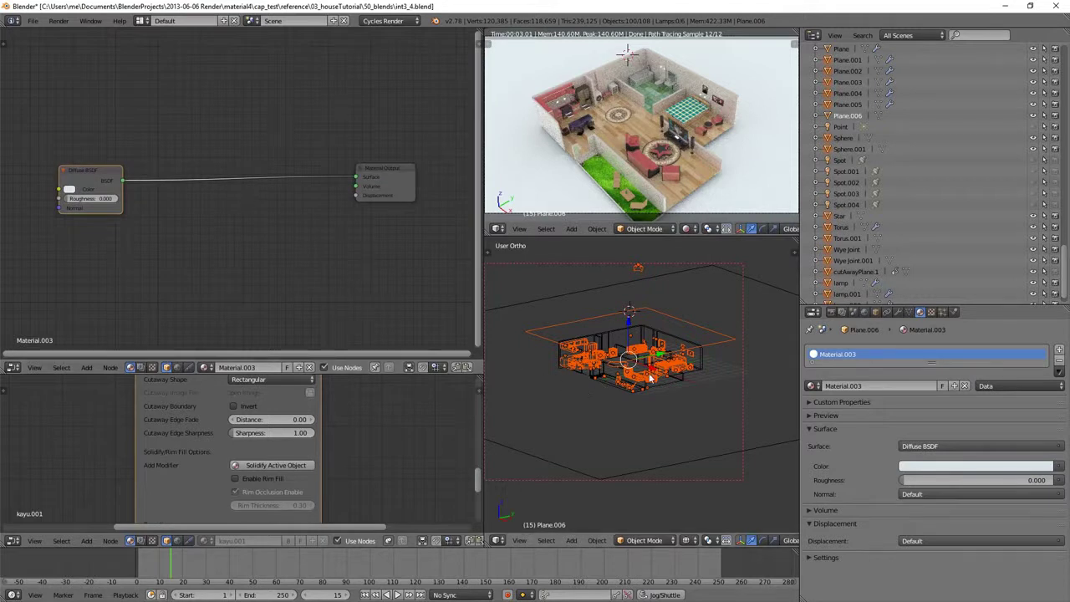
- Make the large sofa (Cube.016) the active object while keeping all other furniture selected
scroll(644, 377, "up", 6)
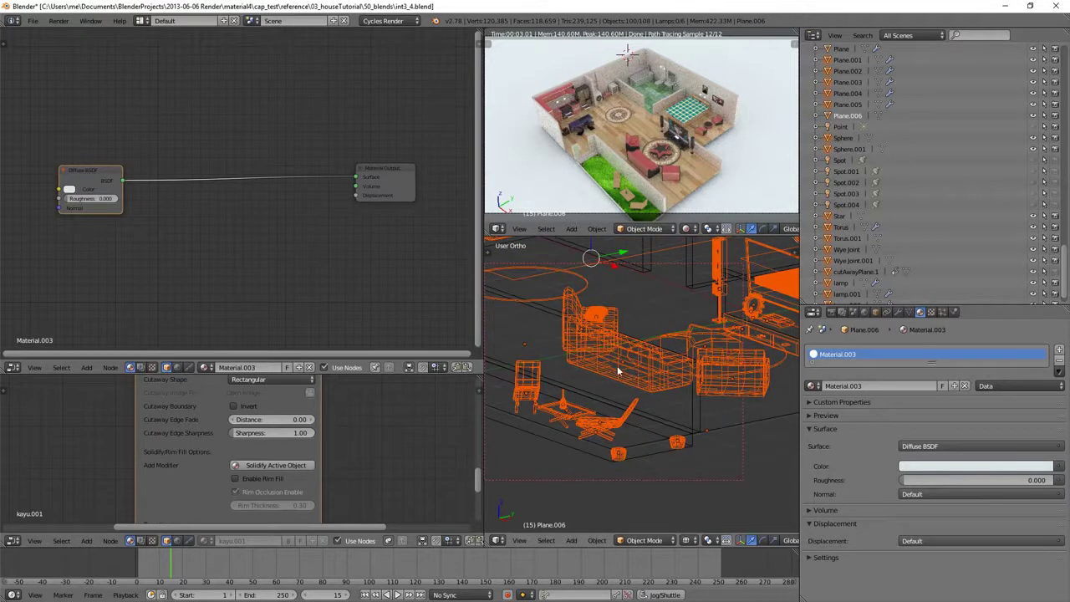
right_click(624, 367)
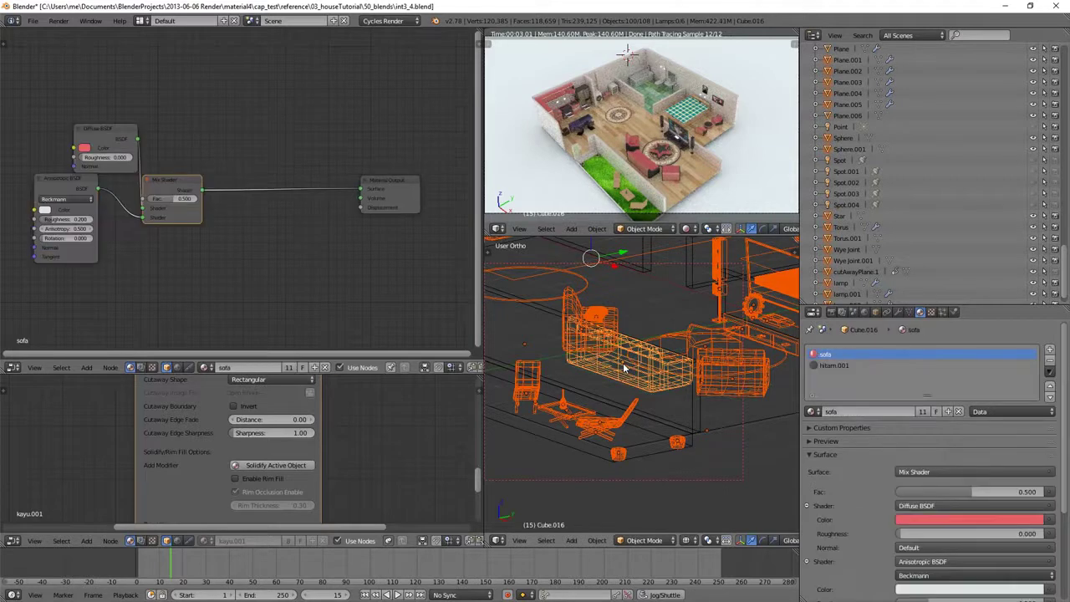
scroll(624, 368, "down", 6)
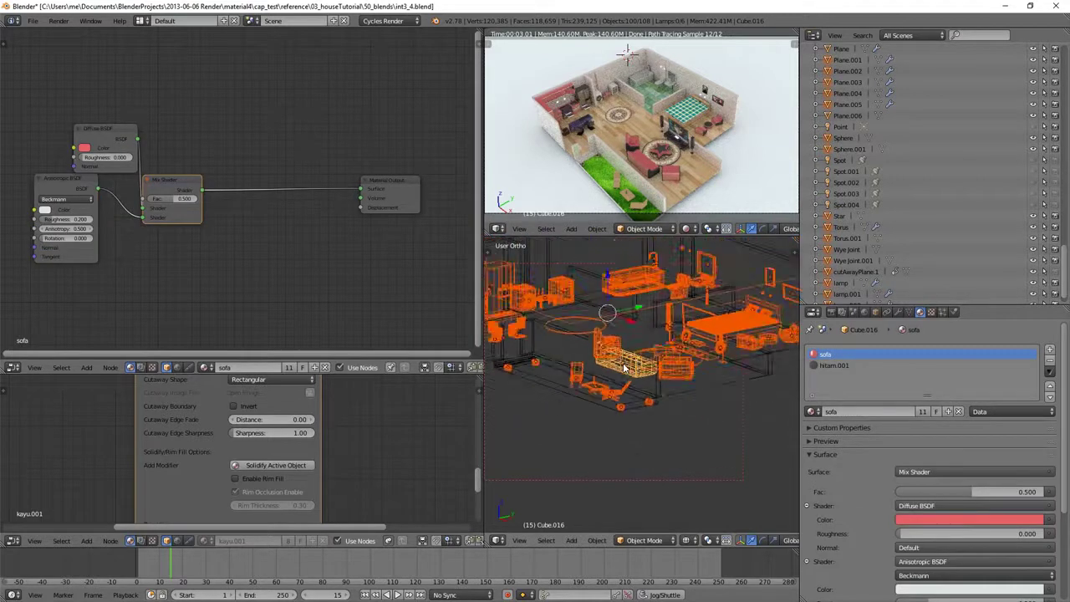
middle_click_drag(633, 372, 650, 374, "shift")
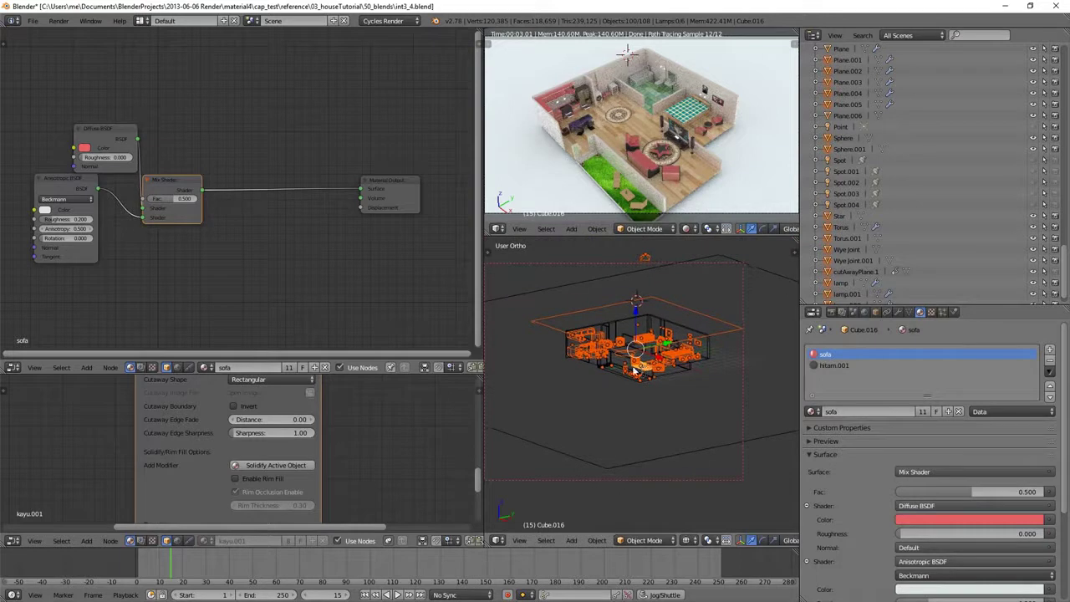
- Add a Cutaway Shader to the sofa material and wire its script node between the Mix Shader and the Material Output surface
scroll(322, 266, "down", 3)
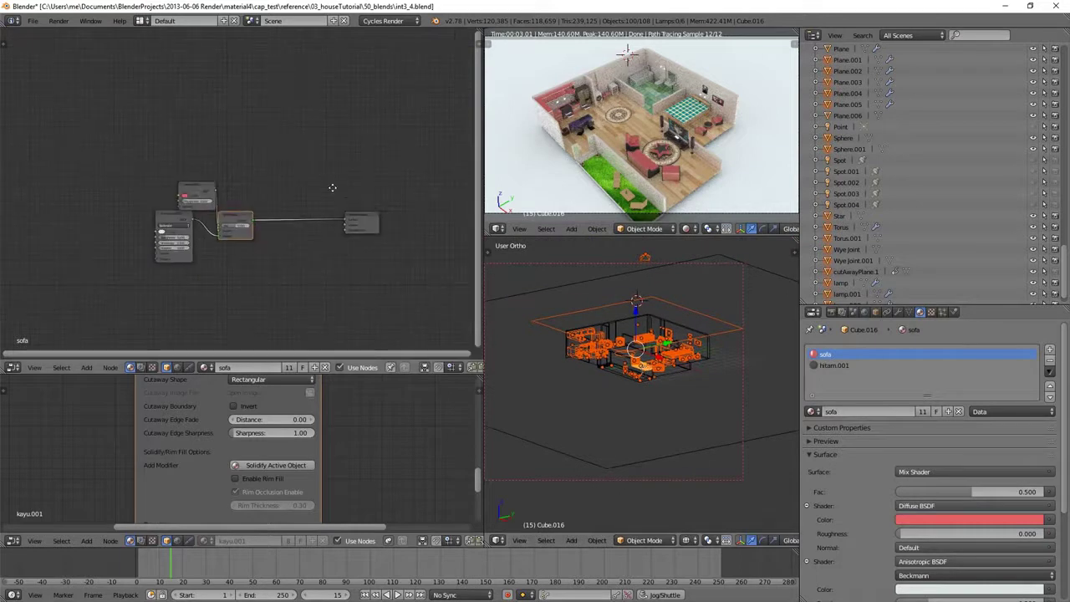
scroll(305, 205, "down", 2, "shift")
key("shift+a")
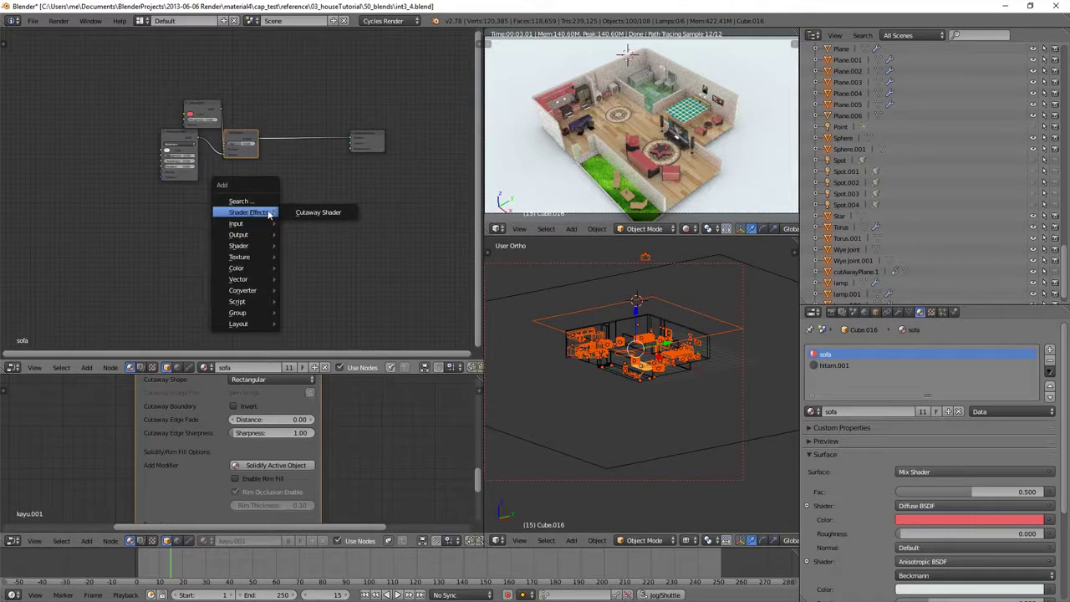
left_click(309, 213)
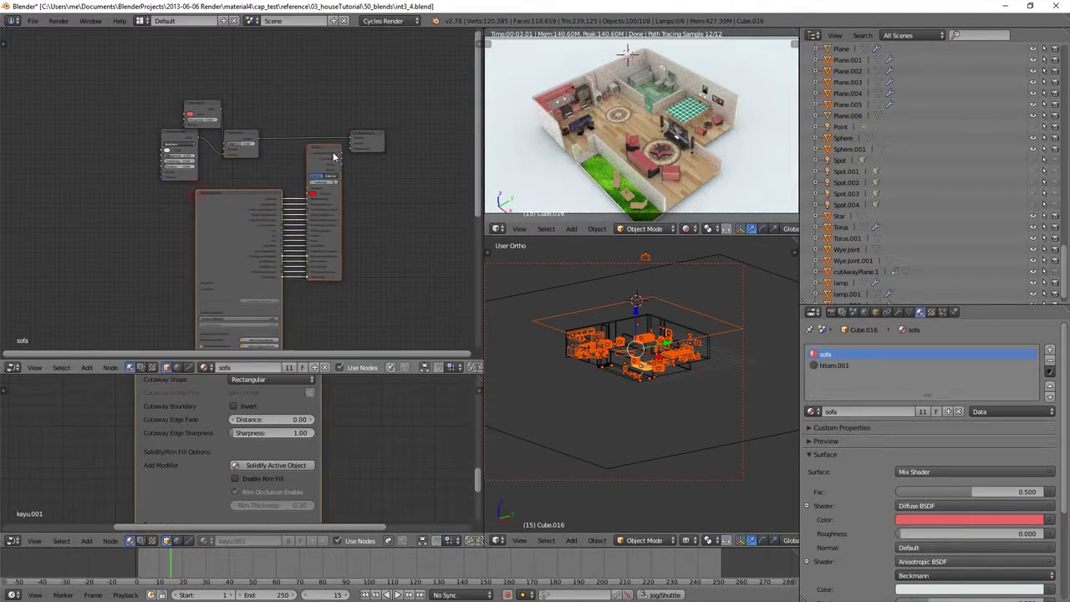
scroll(335, 157, "up", 1)
left_click_drag(356, 136, 307, 204)
left_click_drag(343, 156, 356, 136)
- Add child cutaway shaders to all selected furniture objects from the sofa material's Cutaway Shader node
left_click_drag(478, 164, 476, 193)
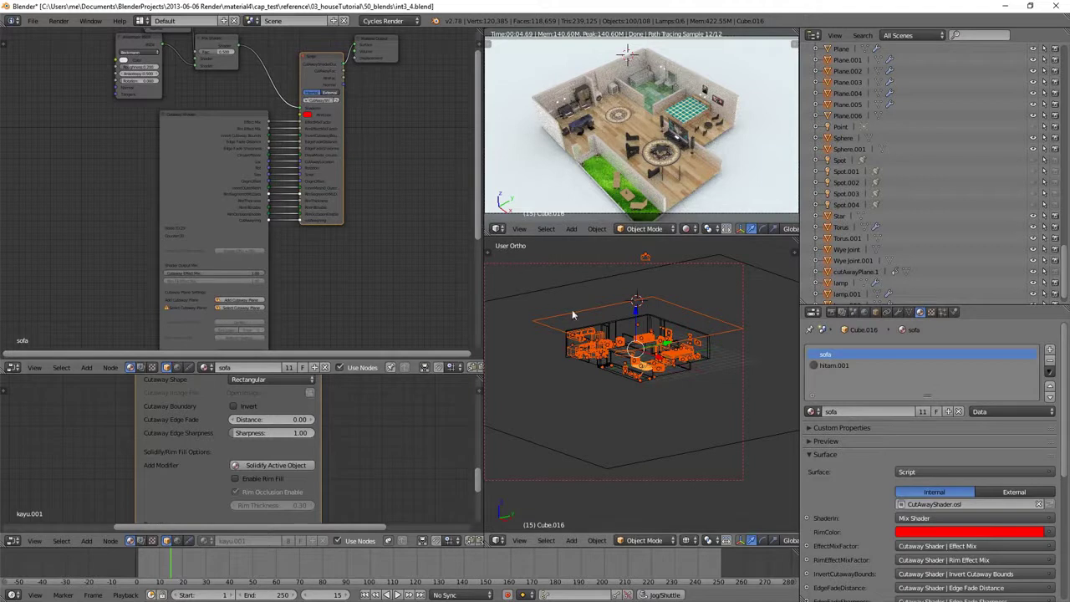
left_click_drag(475, 216, 471, 301)
scroll(277, 202, "up", 1)
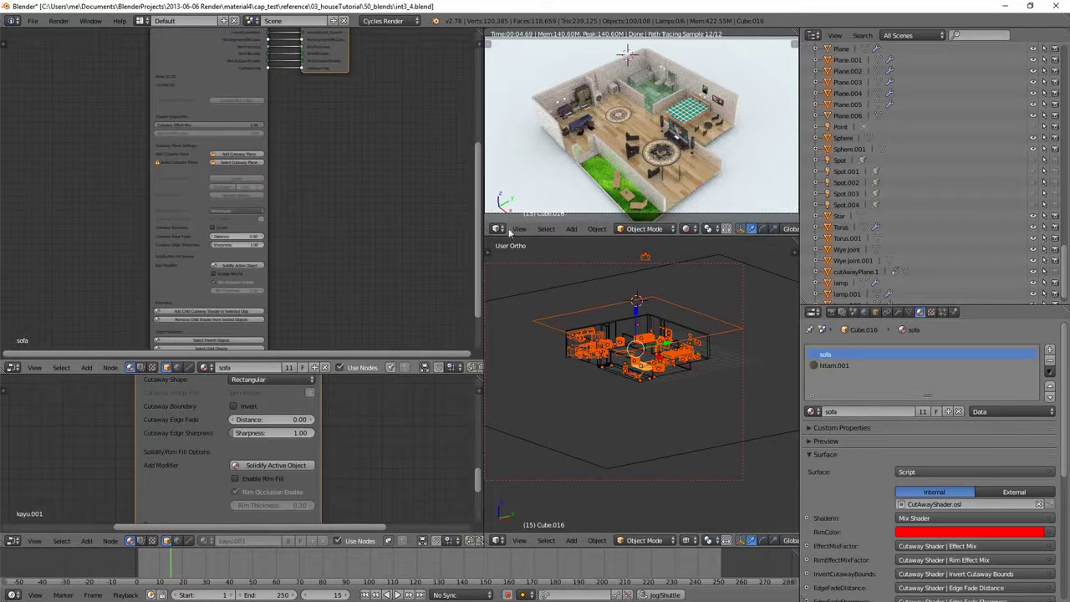
left_click_drag(476, 245, 478, 310)
scroll(197, 199, "up", 2)
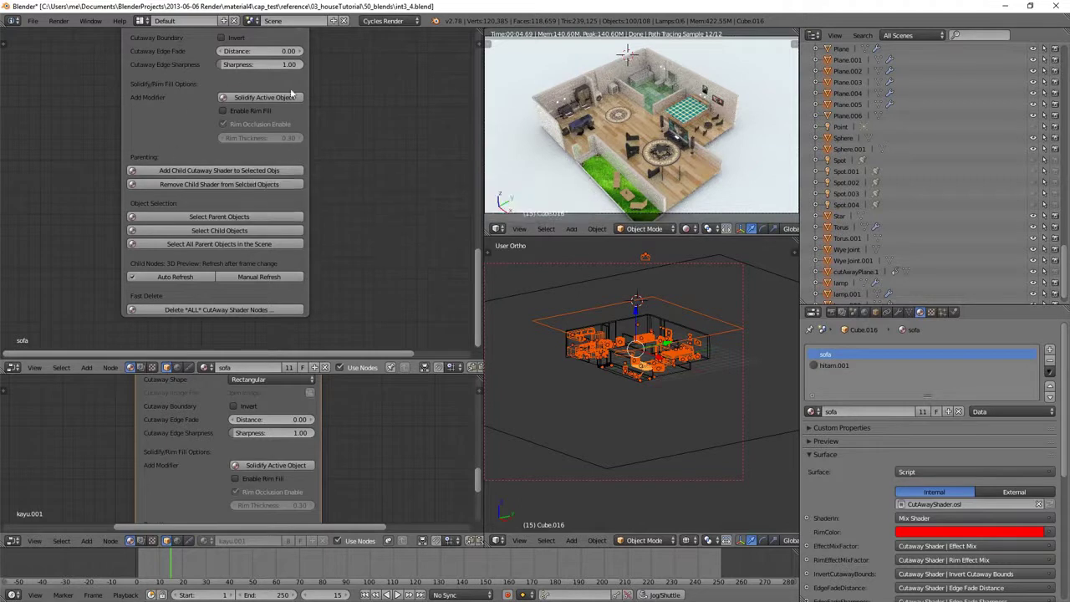
left_click(237, 172)
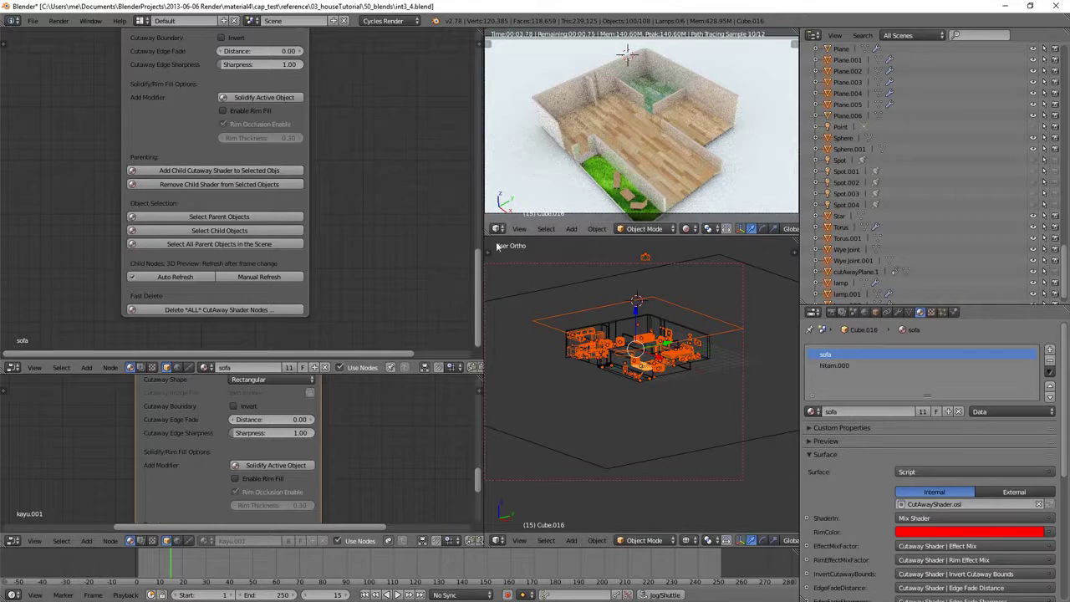
- Place the 3D cursor above the middle of the house and add a new cutaway plane there for the sofa's Cutaway Shader
scroll(482, 231, "up", 3)
left_click_drag(482, 231, 482, 176)
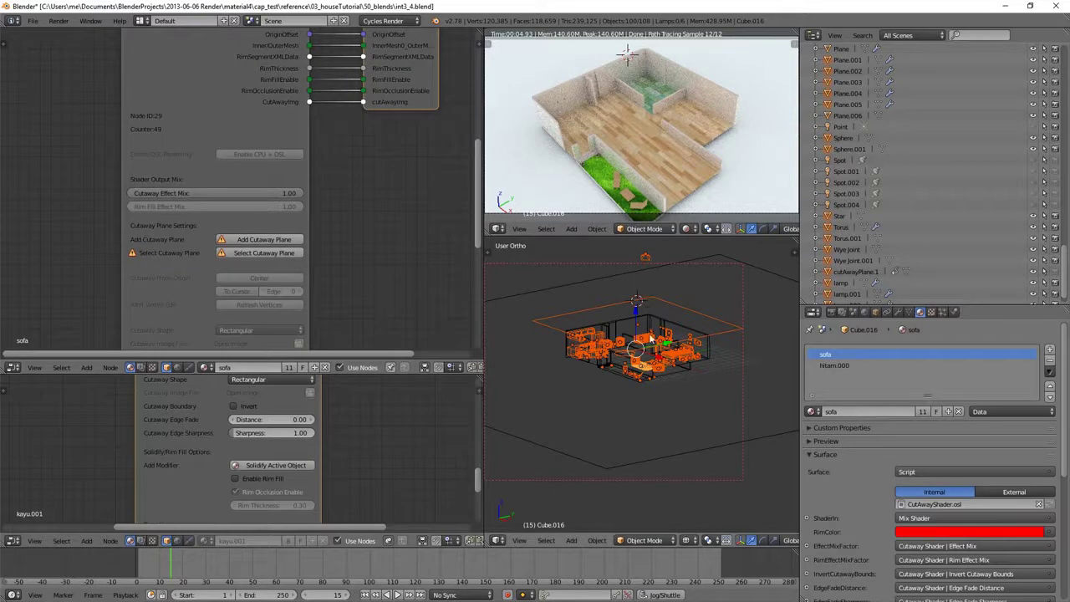
mouse_move(650, 330)
middle_mouse_down()
mouse_move(720, 333)
mouse_move(706, 317)
mouse_move(694, 345)
mouse_move(644, 334)
middle_mouse_up()
key("KP_1")
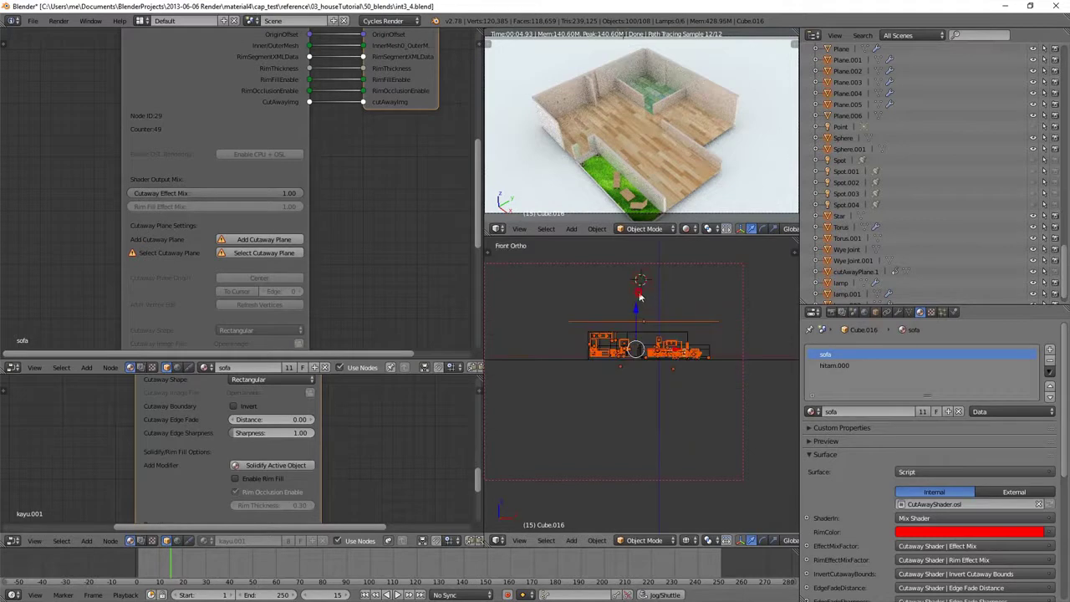
key("KP_3")
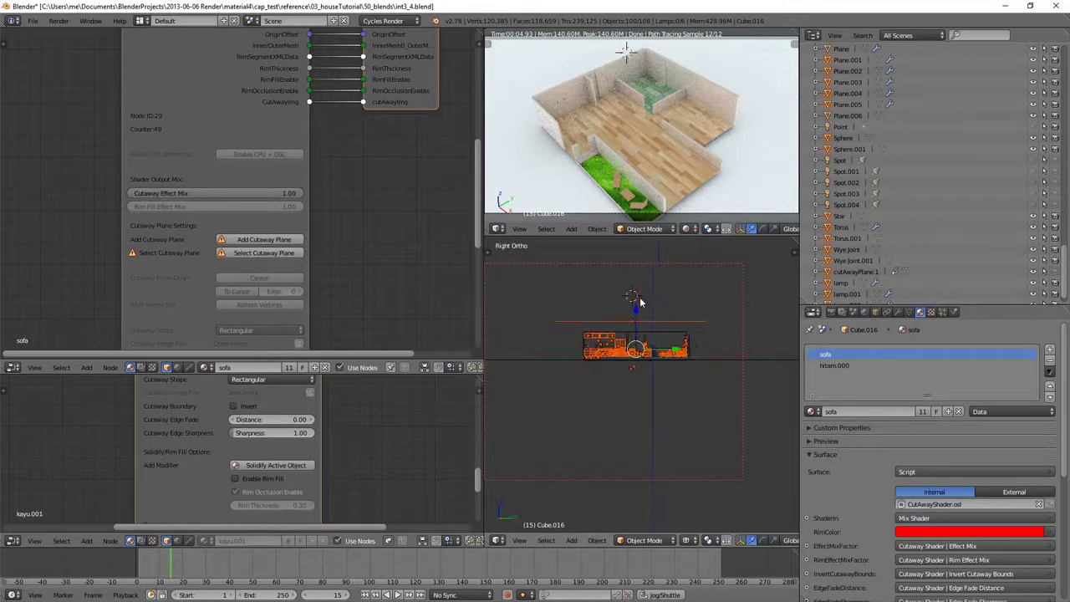
key("KP_7")
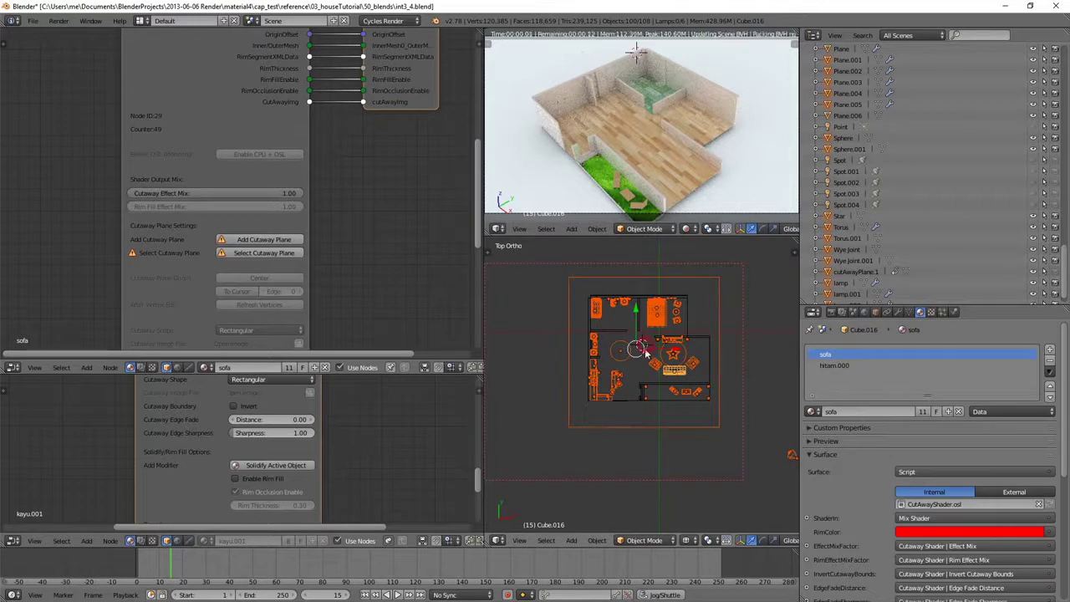
key("KP_1")
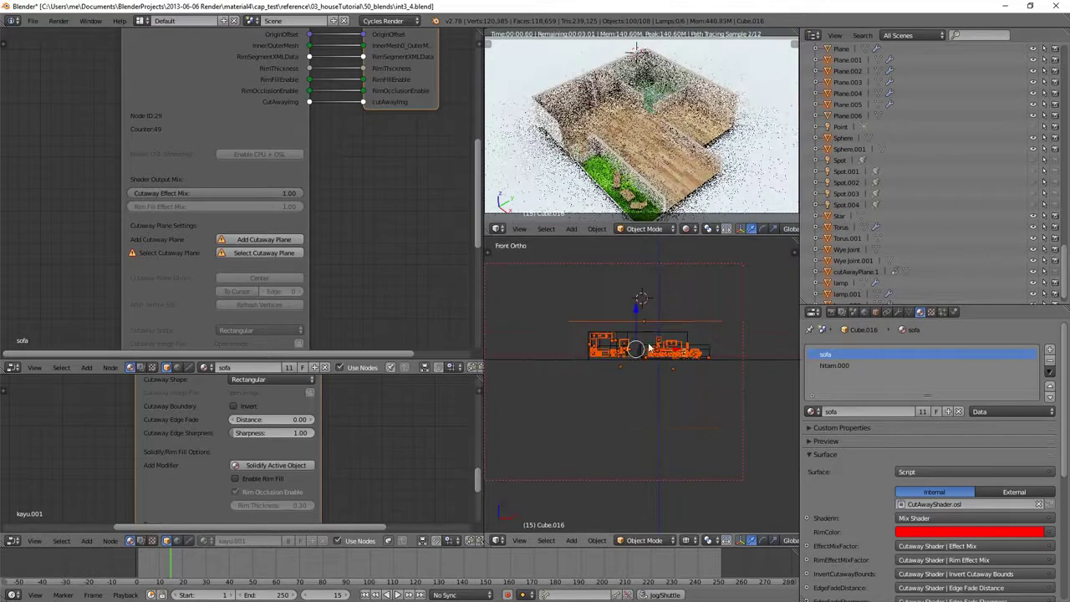
left_click(263, 240)
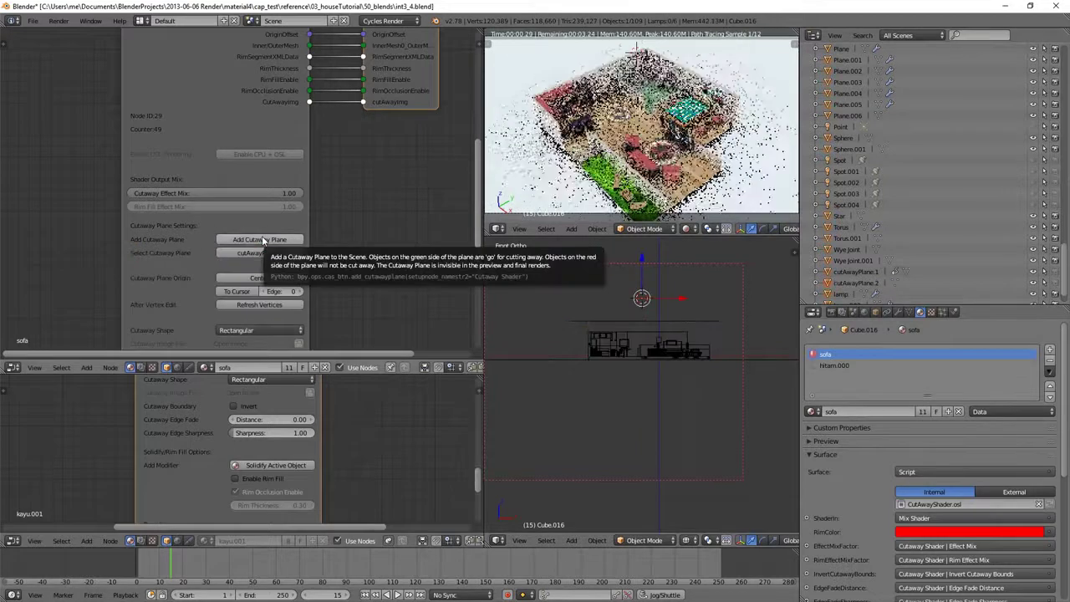
middle_click_drag(669, 321, 646, 400)
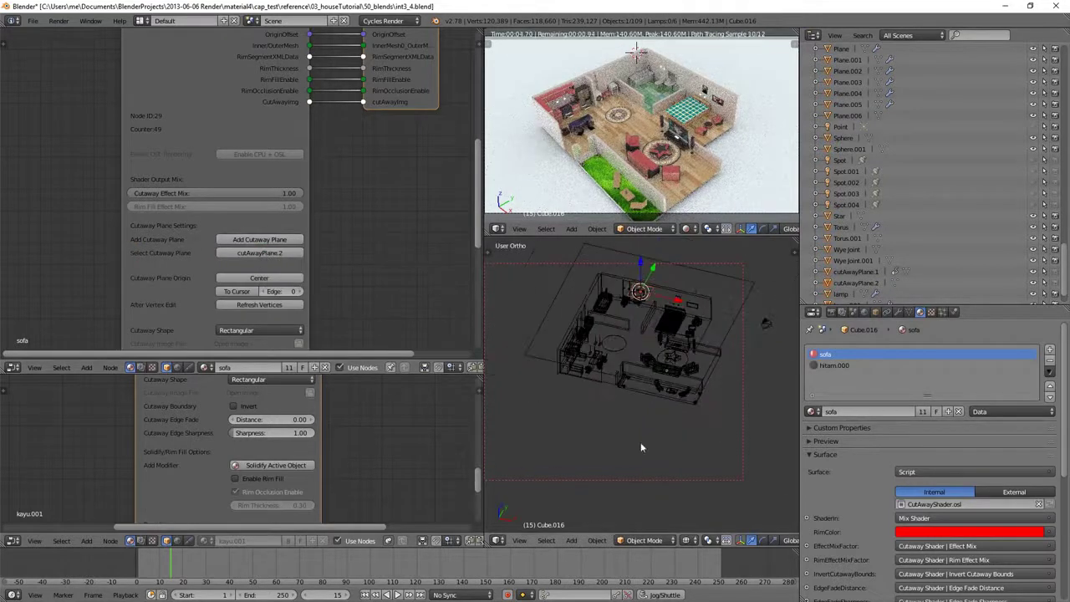
- Compare both cutaway planes in solid shading and from above, then scale the furniture cutaway plane slightly wider than the house plane
left_click(691, 541)
left_click(702, 482)
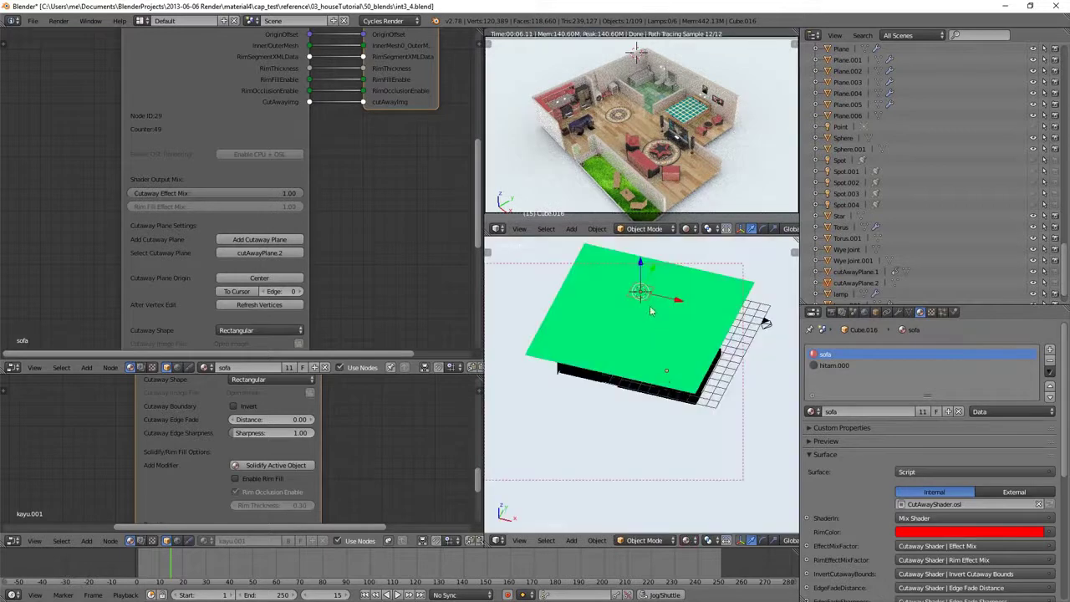
middle_click_drag(650, 340, 642, 297)
scroll(642, 297, "up", 3)
scroll(642, 297, "down", 4)
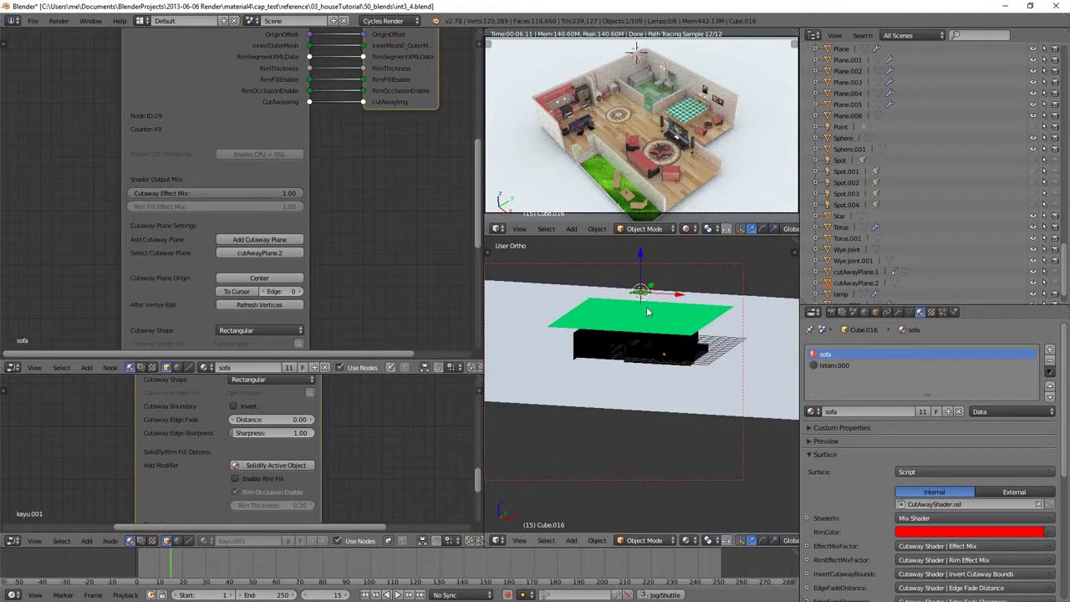
key("z")
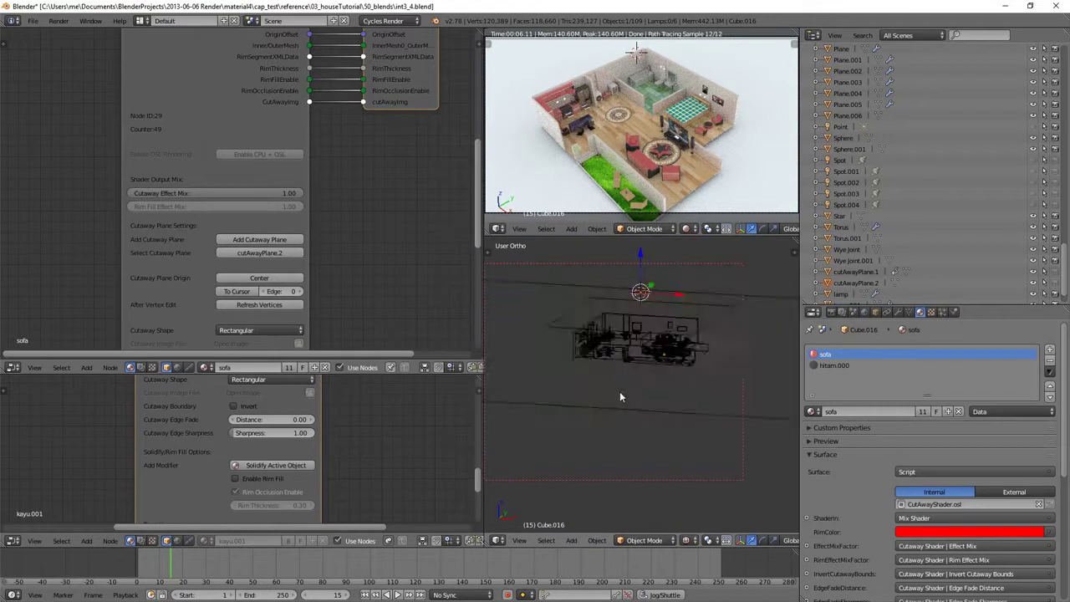
key("KP_7")
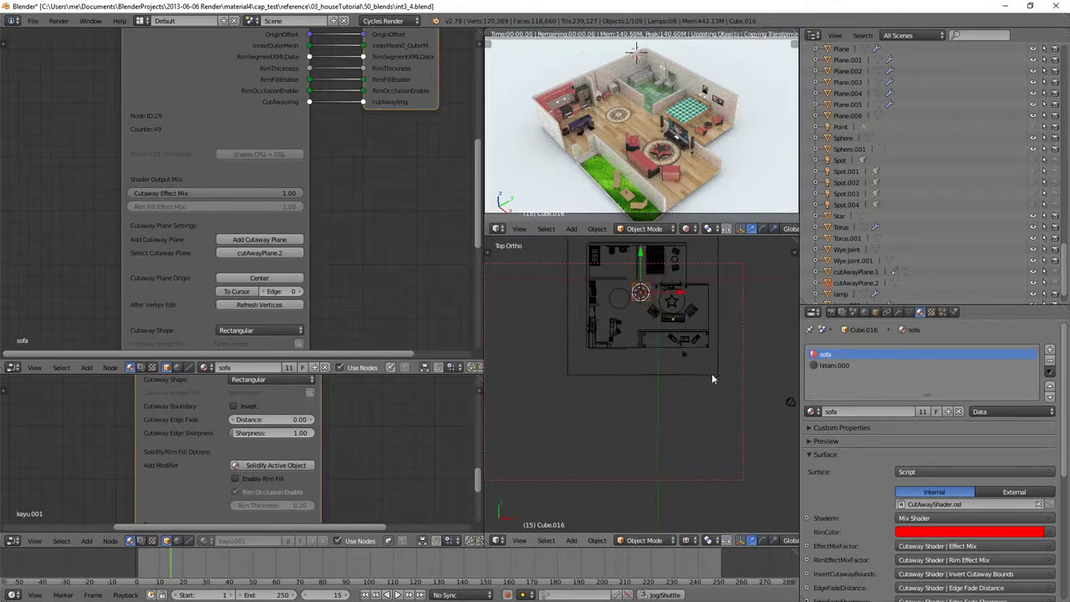
key("s")
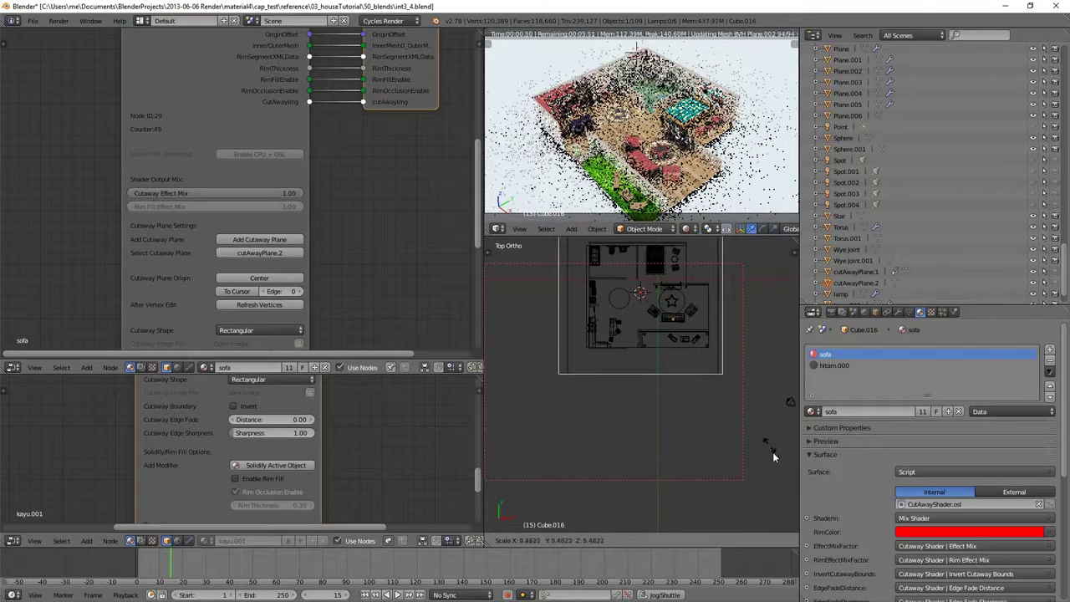
left_click(704, 448)
middle_click_drag(704, 440, 680, 322)
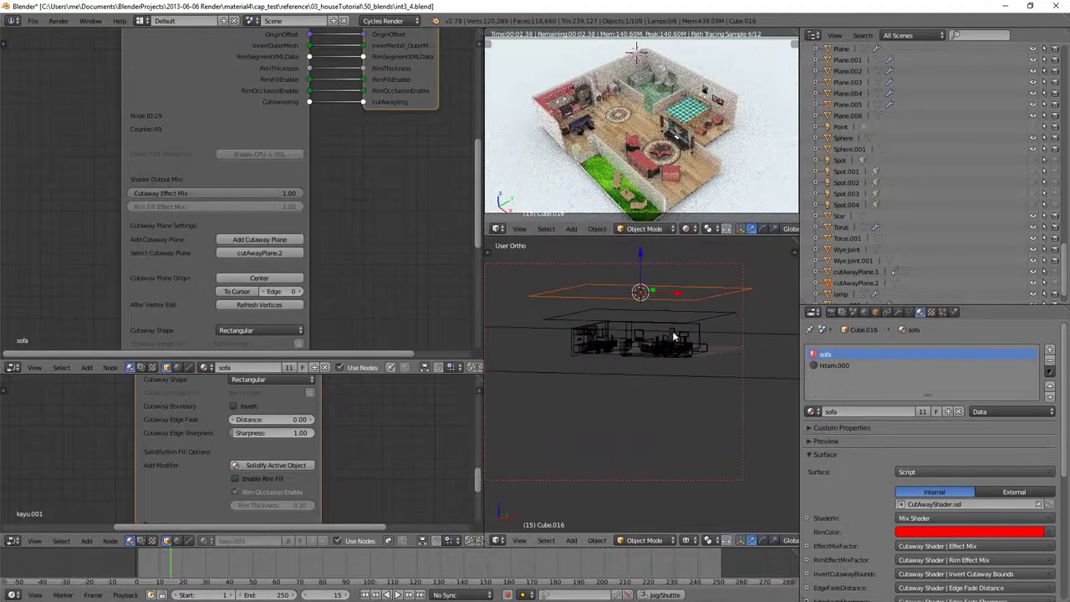
- Pin the sofa material's node tree and lower cutAwayPlane.2 along its local Z axis to below the house
left_click(390, 368)
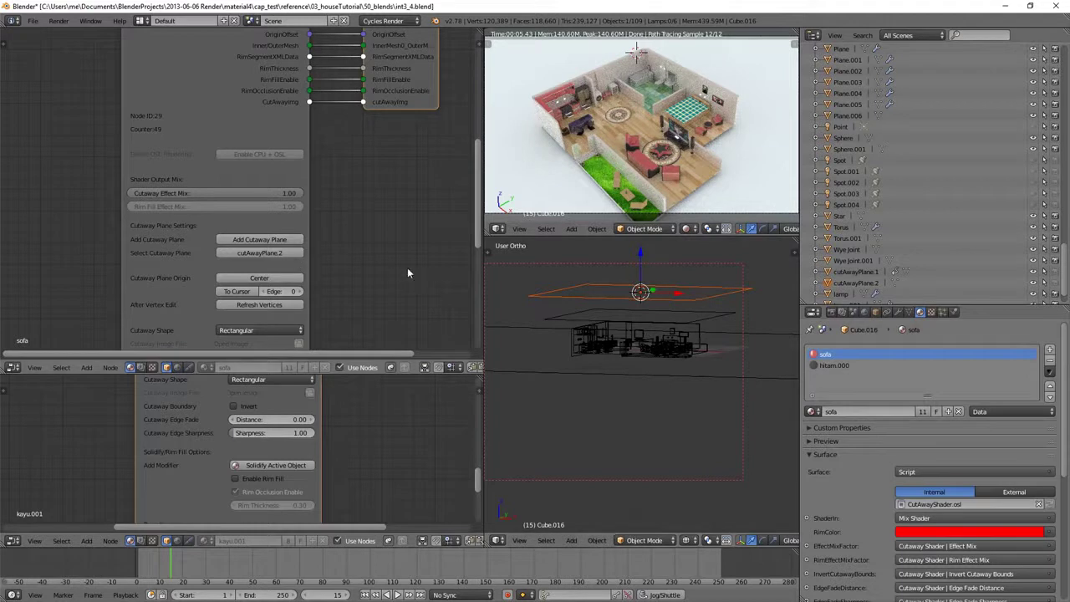
key("KP_Decimal")
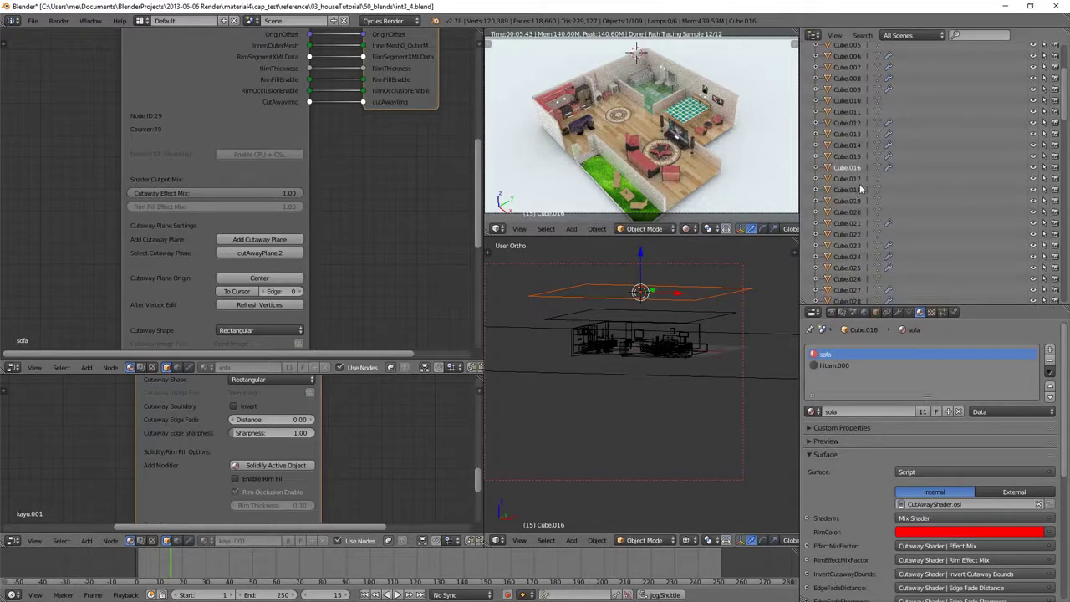
right_click(710, 293)
key("KP_Decimal")
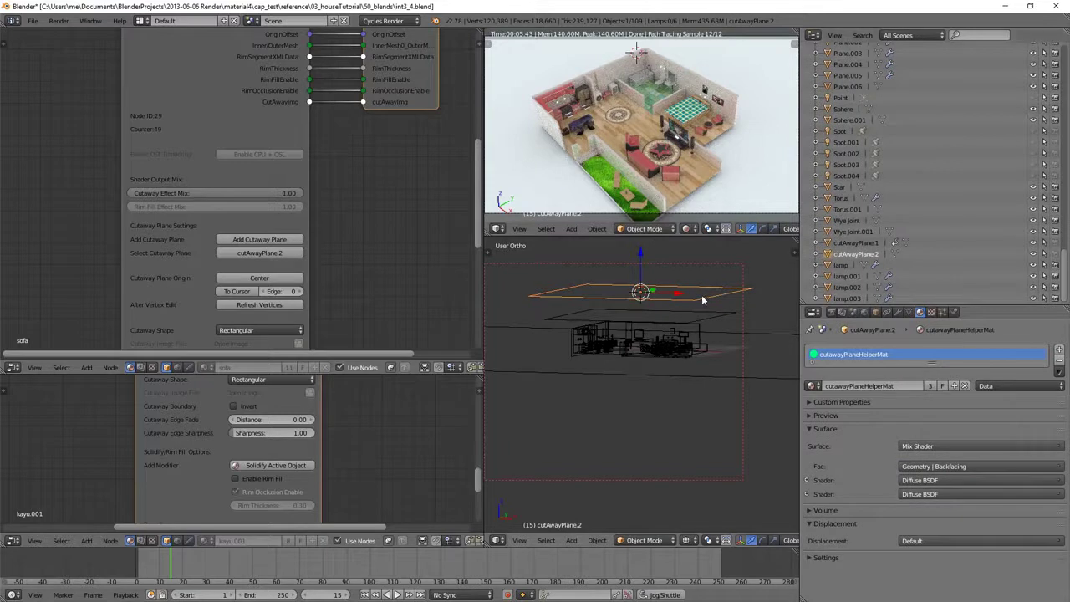
key("g")
key("z")
key("z")
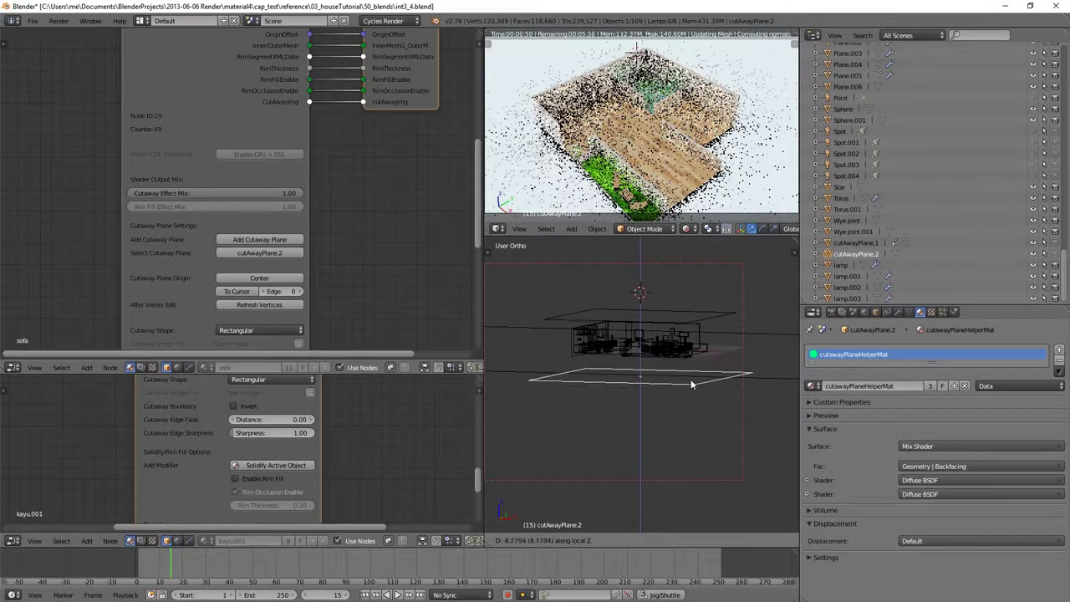
left_click(690, 384)
- Lower the house plane cutAwayPlane.1 along its local Z axis until it sits just under the house floor
right_click(706, 316)
key("g")
key("z")
key("z")
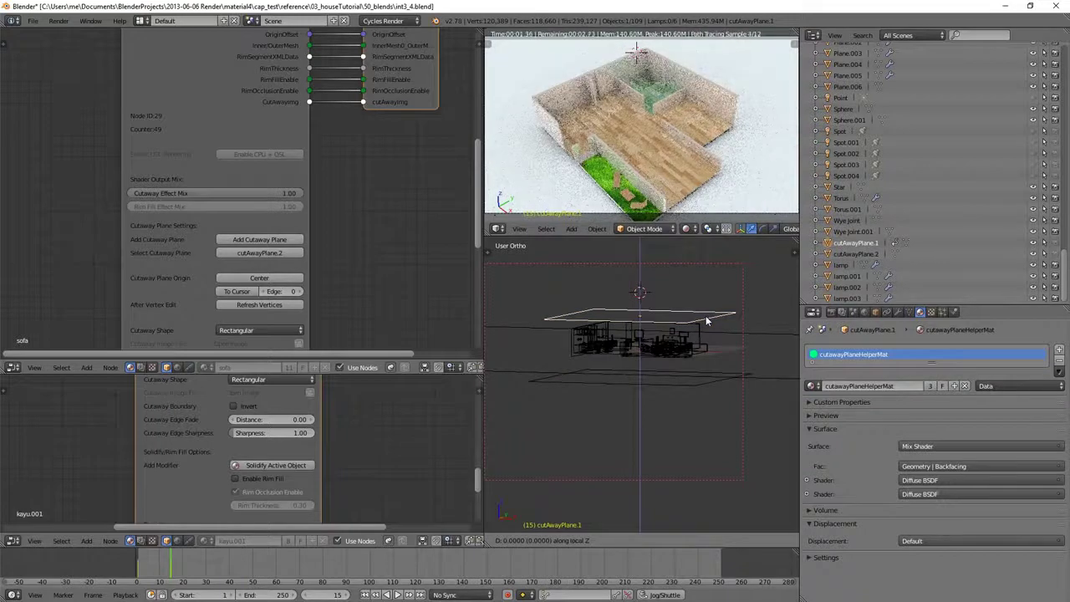
left_click(701, 365)
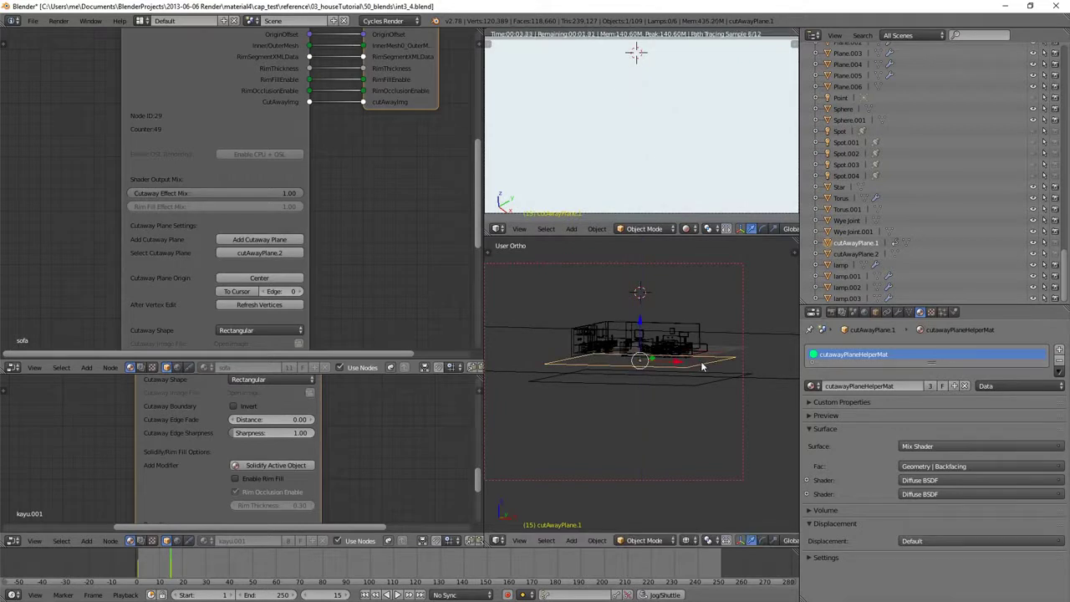
- Raise cutAwayPlane.1 and cutAwayPlane.2 along Z back above the house to test the reveal
key("g")
key("z")
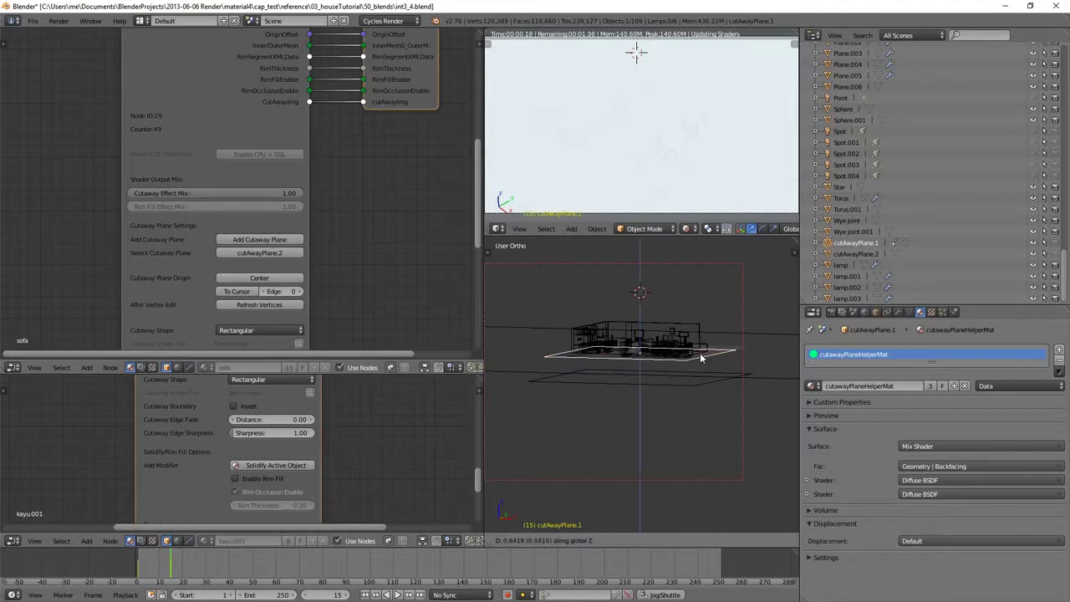
left_click(703, 306)
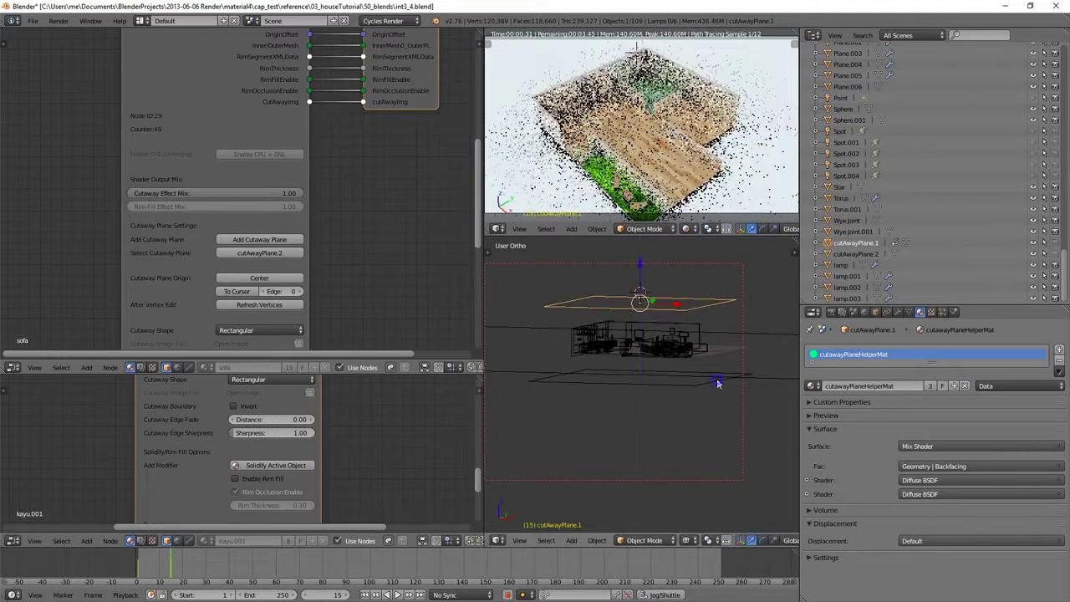
right_click(713, 383)
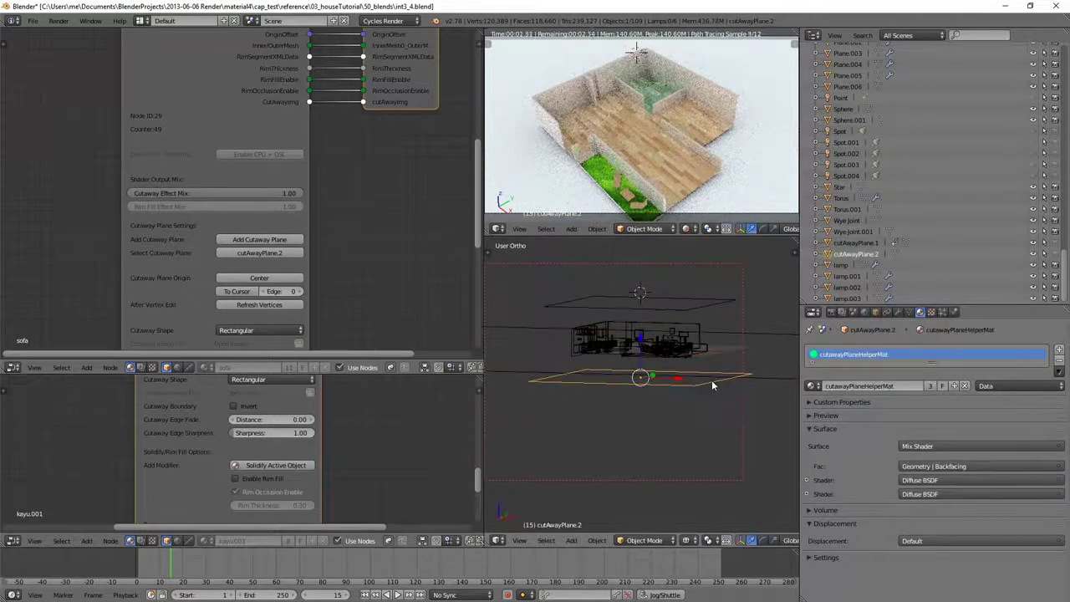
key("g")
key("z")
key("z")
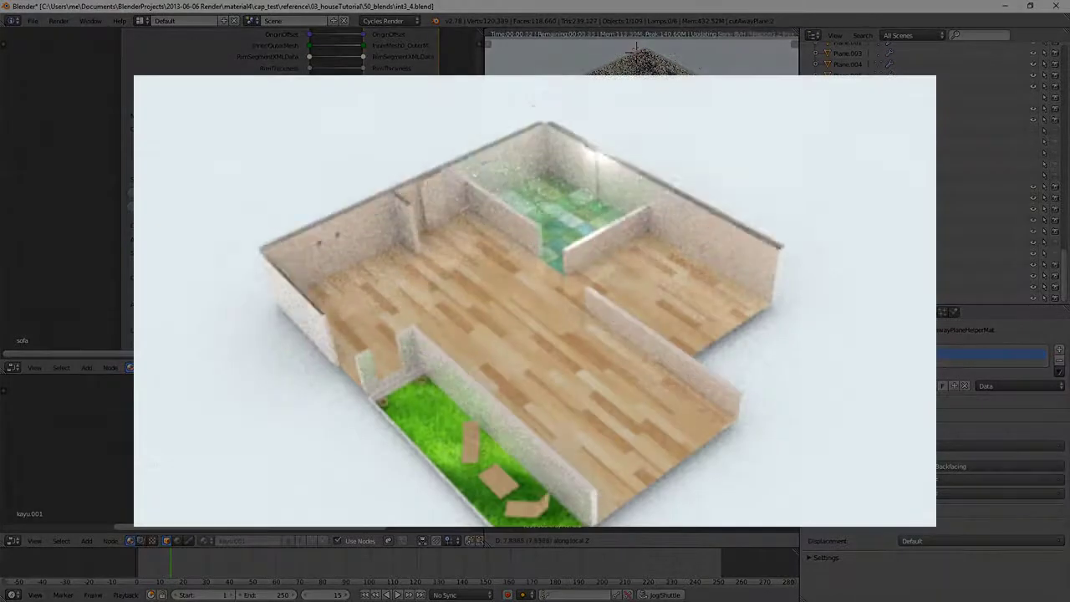
key("Return")
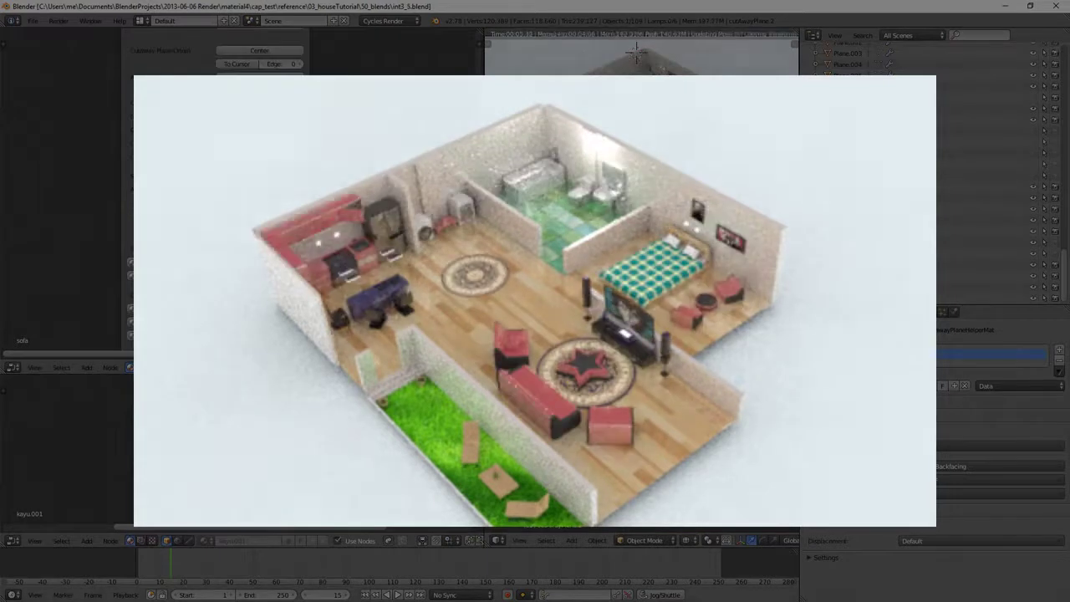
- Move the furniture plane cutAwayPlane.2 about 8 units down its local Z axis, below the house
key("g")
key("z")
key("z")
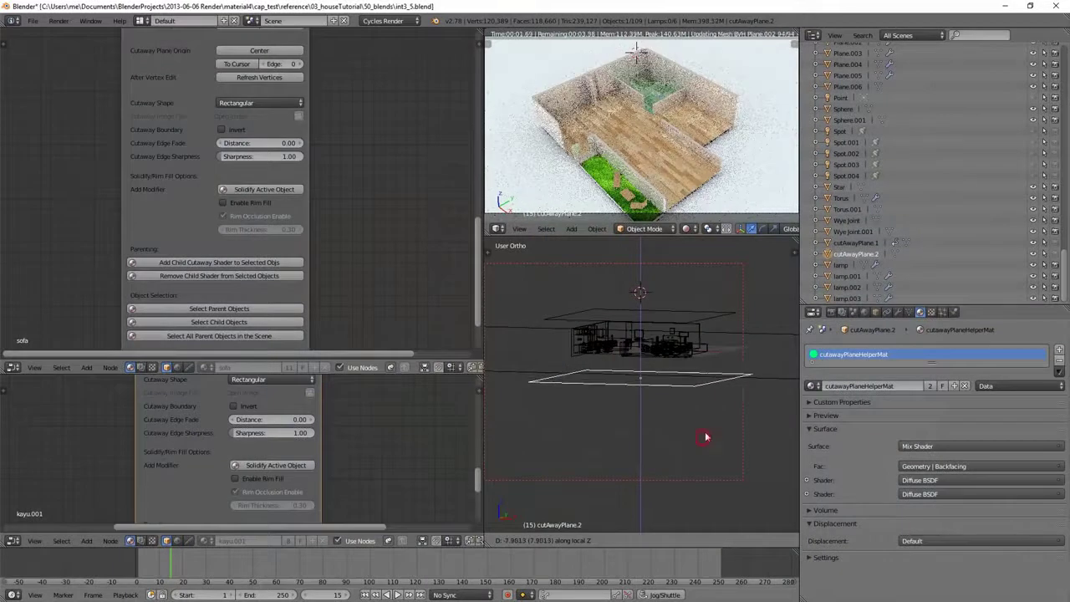
left_click(709, 325)
- Select cutAwayPlane.1 and move it about 6 units down its local Z axis, below the house
right_click(708, 320)
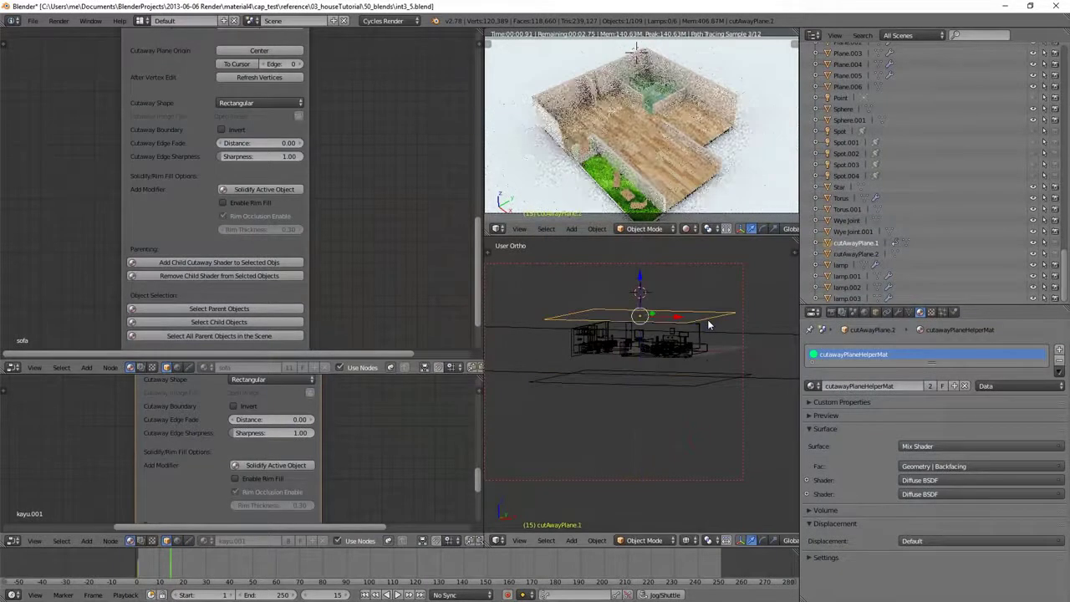
key("g")
key("z")
key("z")
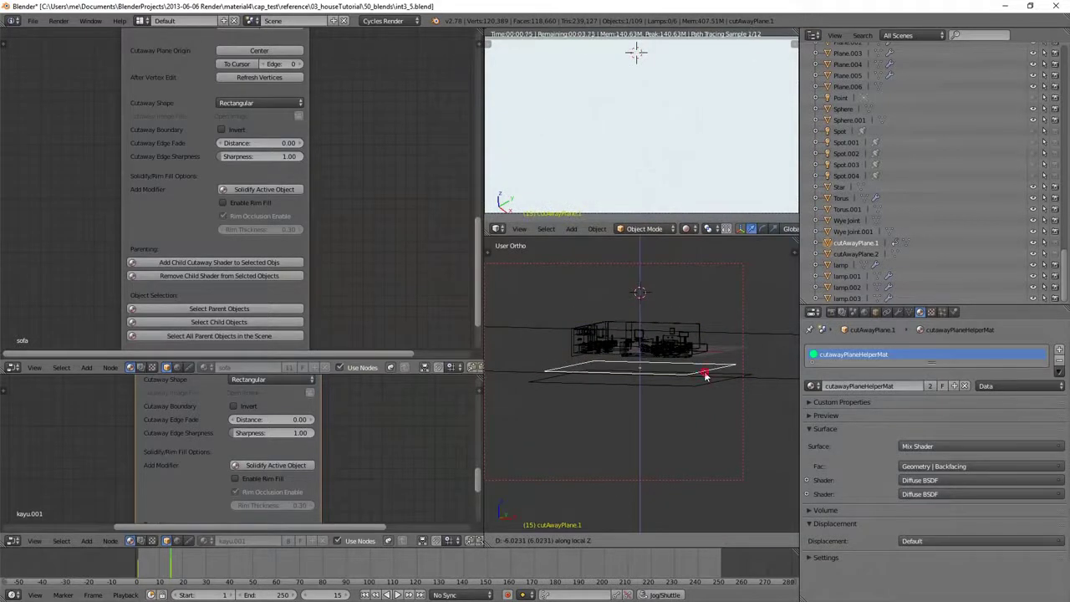
left_click(704, 376)
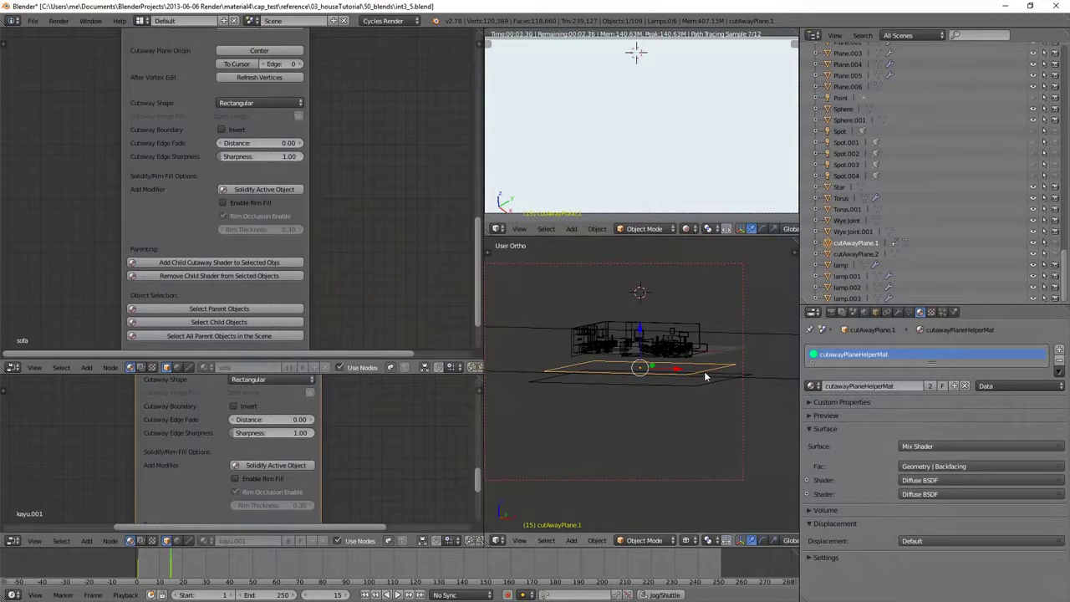
- In camera view, slide cutAwayPlane.1 about 9.1 units along its local X axis so it covers only part of the house
key("KP_0")
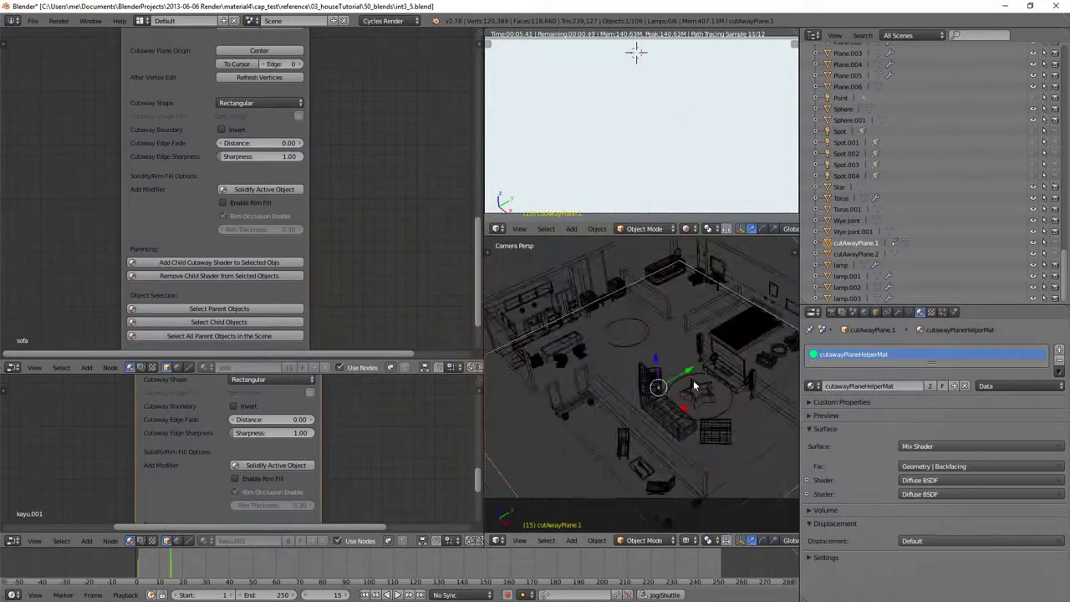
middle_click_drag(688, 400, 663, 358, "shift")
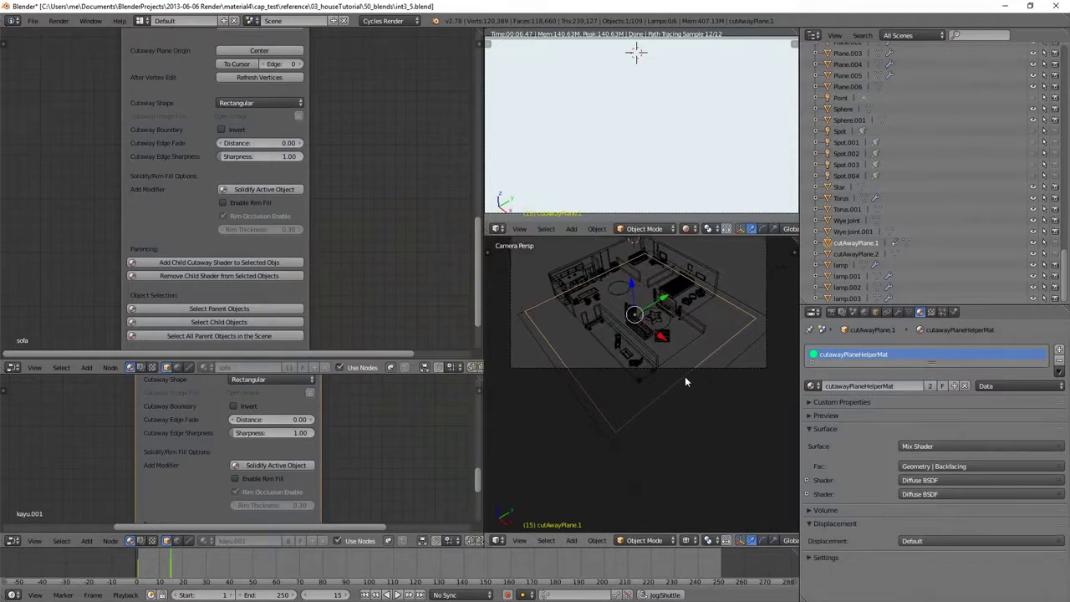
key("g")
key("x")
key("x")
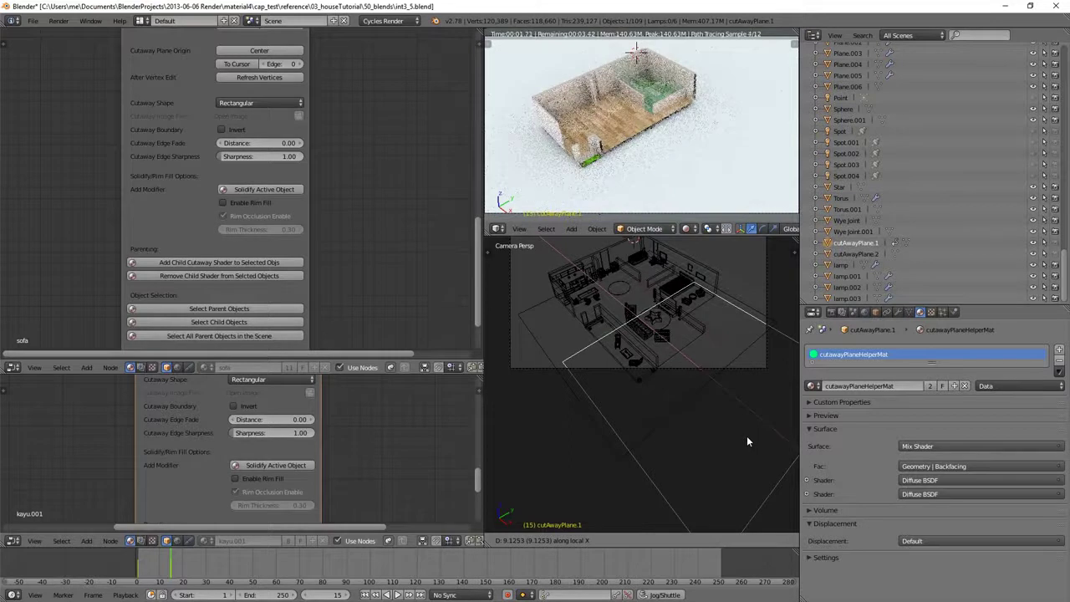
left_click(748, 436)
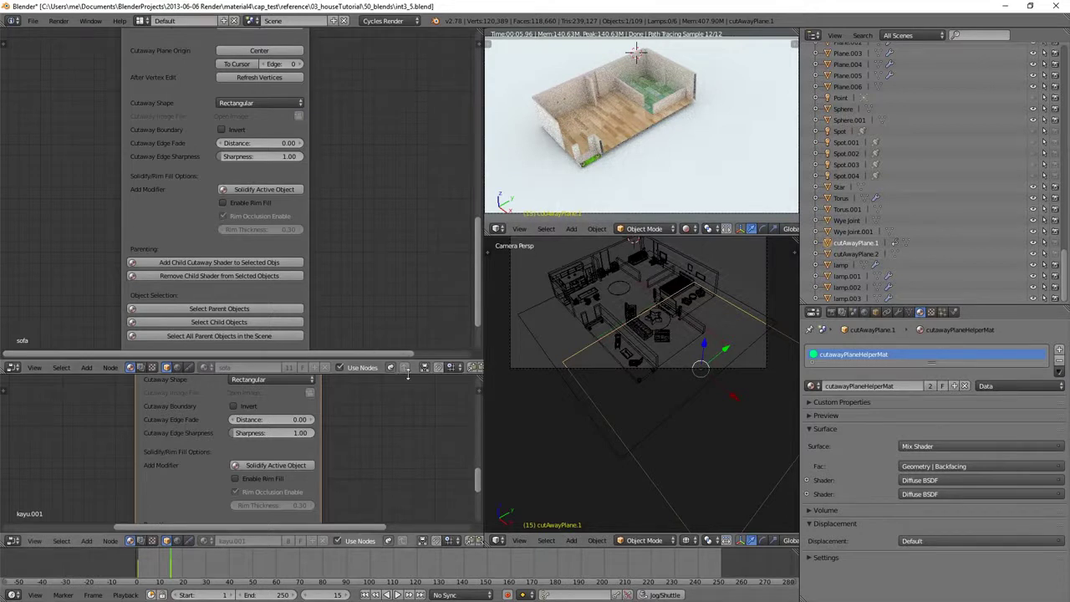
- Enlarge the house shader's node editor and set its Cutaway Edge Fade distance to 1.35
left_click_drag(408, 352, 406, 61)
left_click_drag(479, 313, 475, 329)
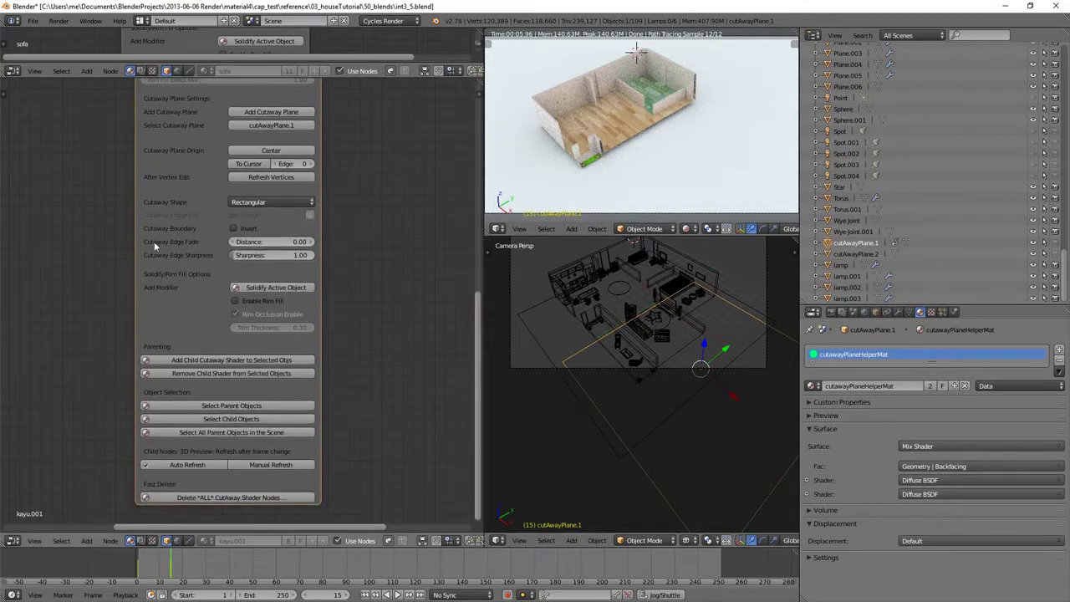
left_click_drag(238, 241, 304, 242)
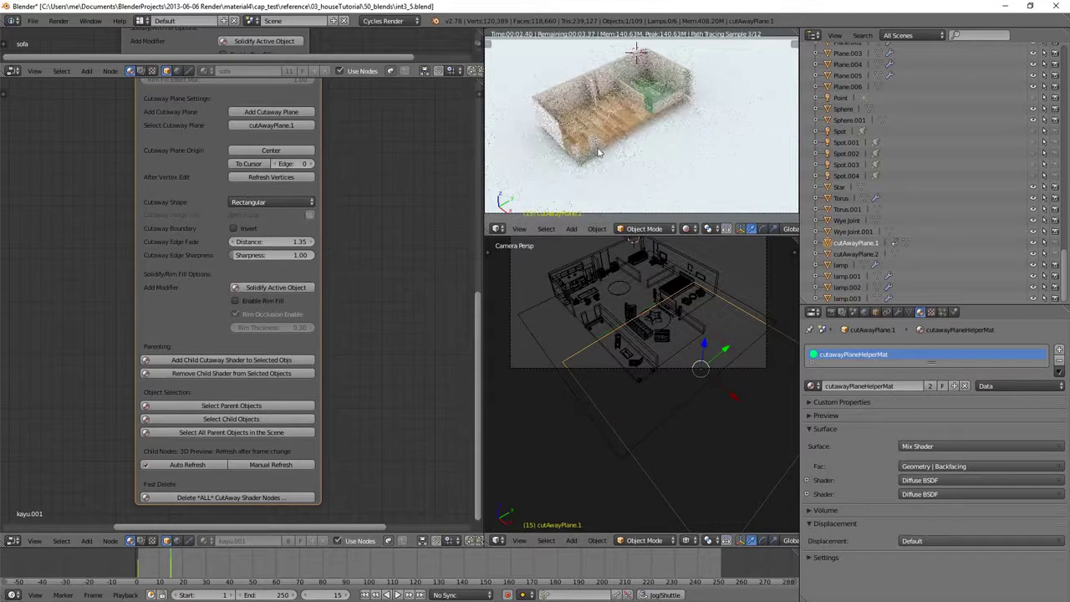
- Shift cutAwayPlane.1 slightly along its local X axis to check the faded cutaway edge
key("g")
key("x")
key("x")
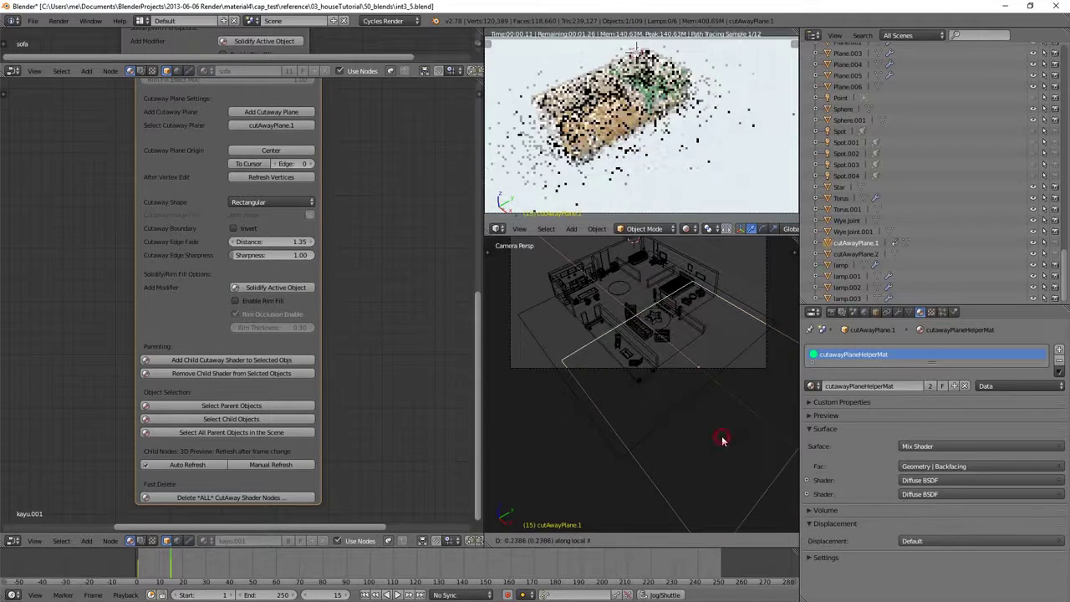
left_click(722, 436)
- Set the house shader's Cutaway Edge Fade distance to 1.62 and adjust its Cutaway Edge Sharpness
left_click_drag(248, 242, 288, 246)
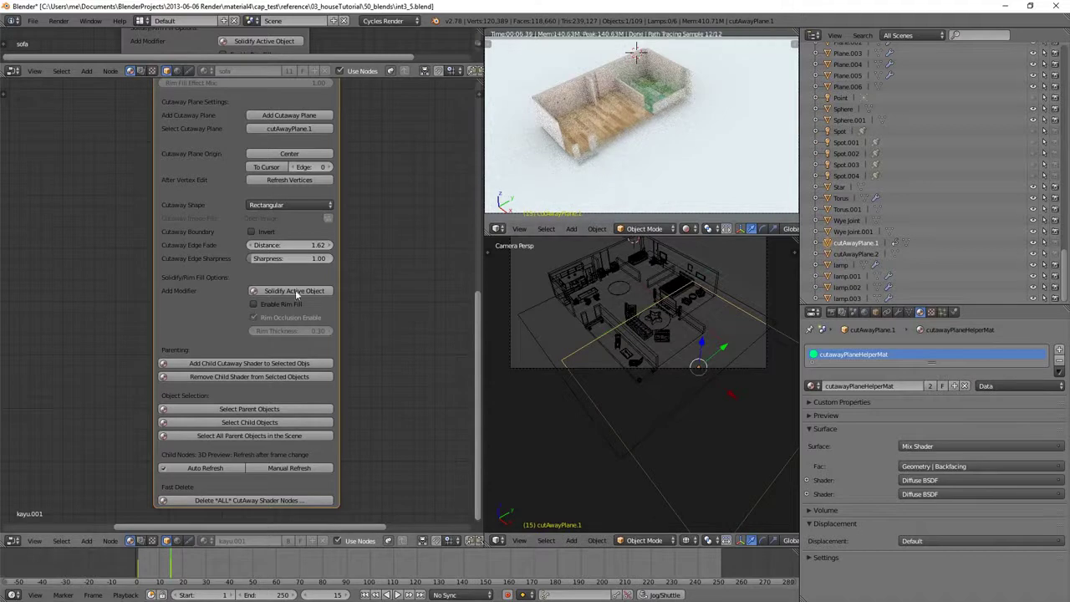
left_click_drag(261, 261, 338, 262)
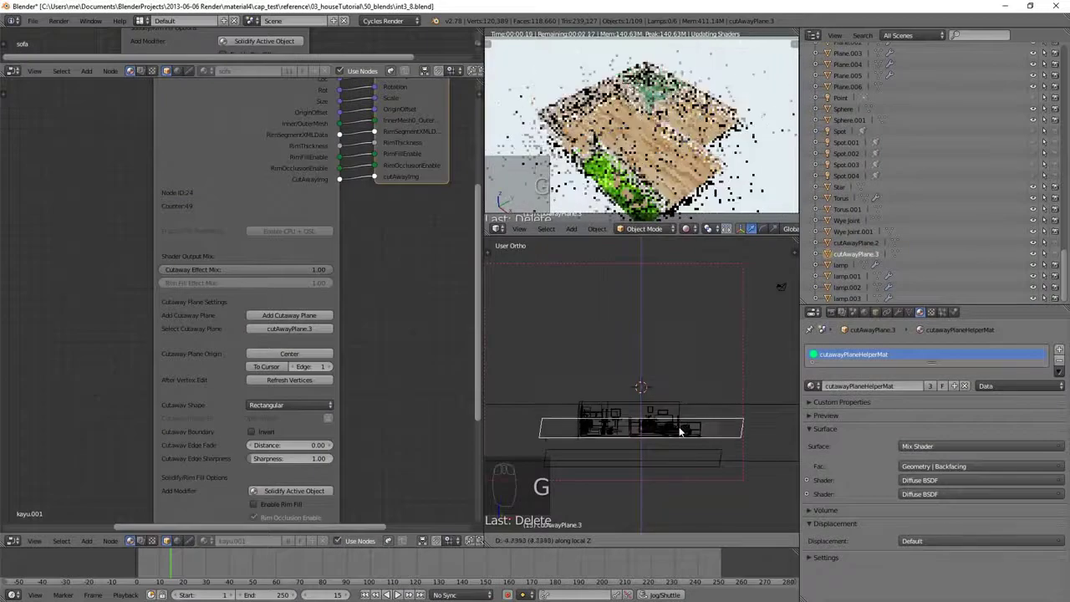
- Clear the rotation of cutAwayPlane.3 and move it down its local Z axis to below the house
left_click(676, 441)
key("alt+r")
key("g")
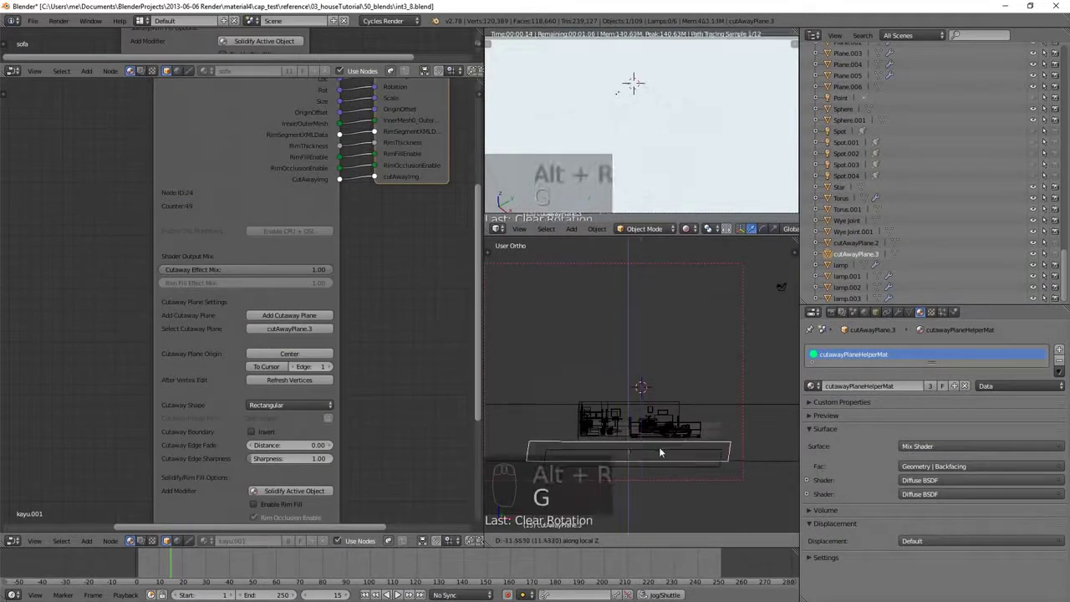
left_click(660, 442)
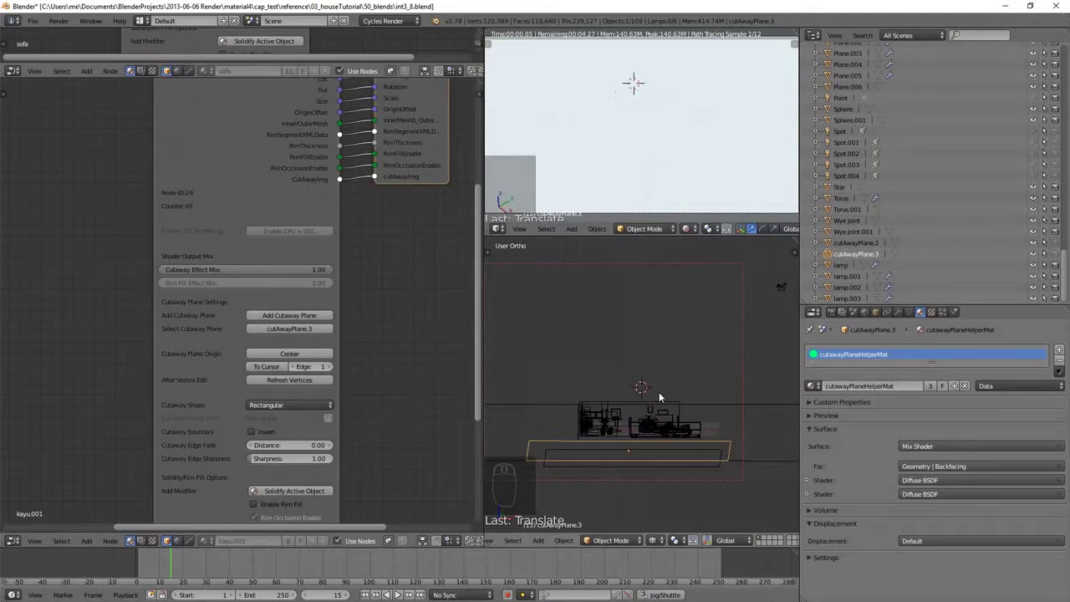
- In top view, scale cutAwayPlane.3 down to about 0.1 so it covers only a small square of the living room floor
mouse_move(662, 438)
middle_mouse_down()
mouse_move(657, 487)
mouse_move(659, 443)
middle_mouse_up()
key("KP_7")
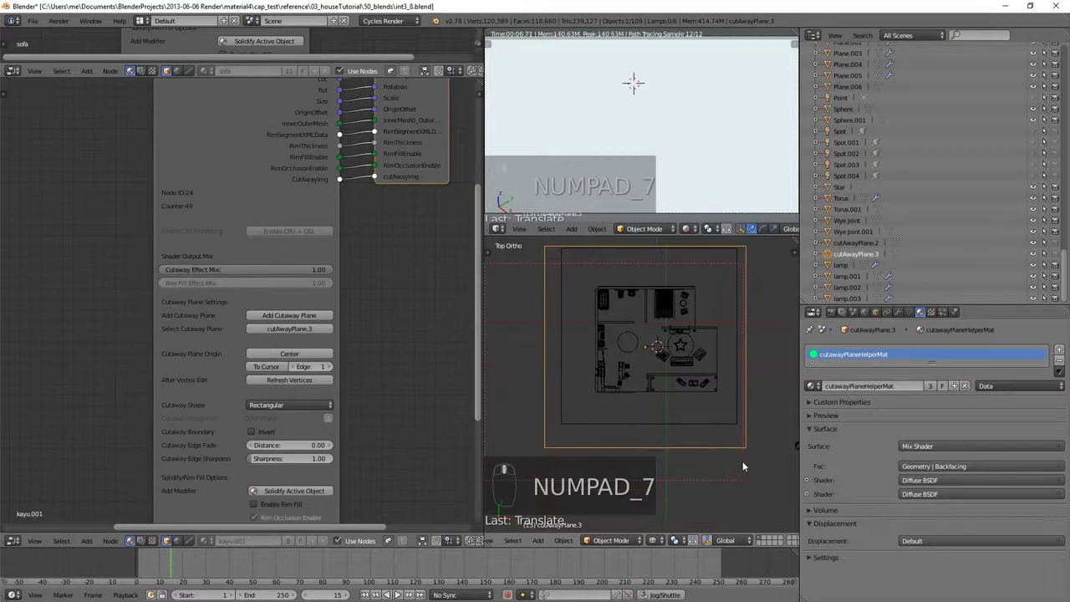
key("s")
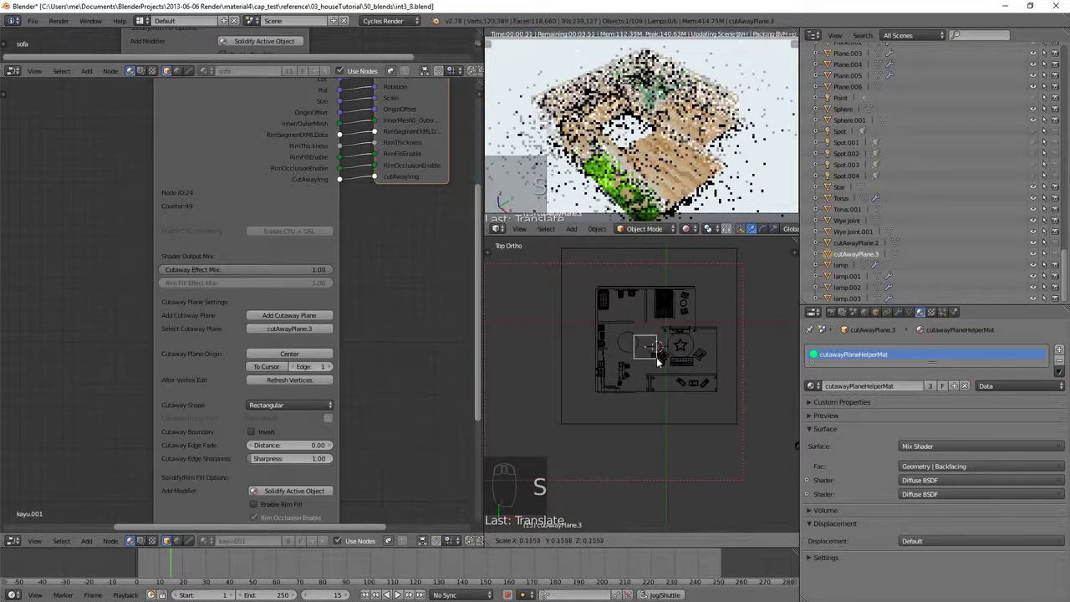
left_click(655, 356)
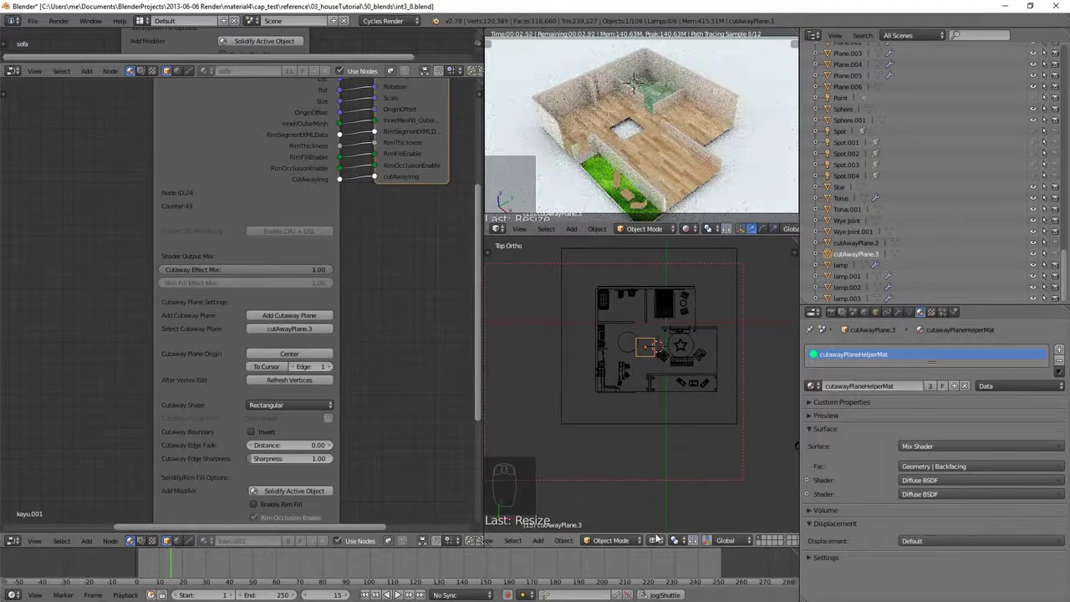
- Show the viewport in Material shading and move cutAwayPlane.2 down along global Z by about 16.7 units, well below the house
middle_click_drag(667, 373, 669, 296)
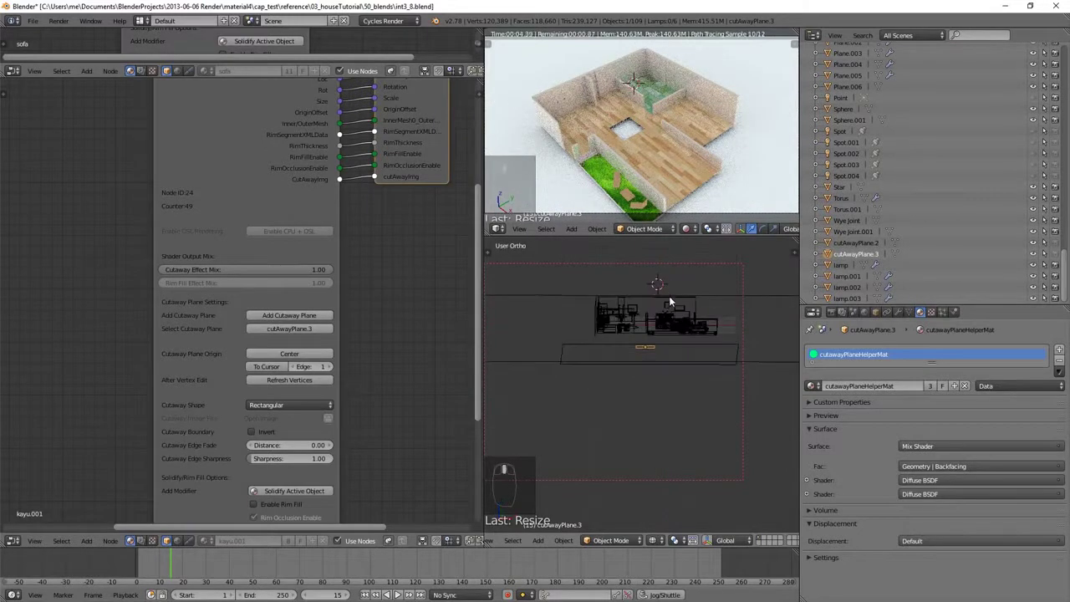
left_click(654, 540)
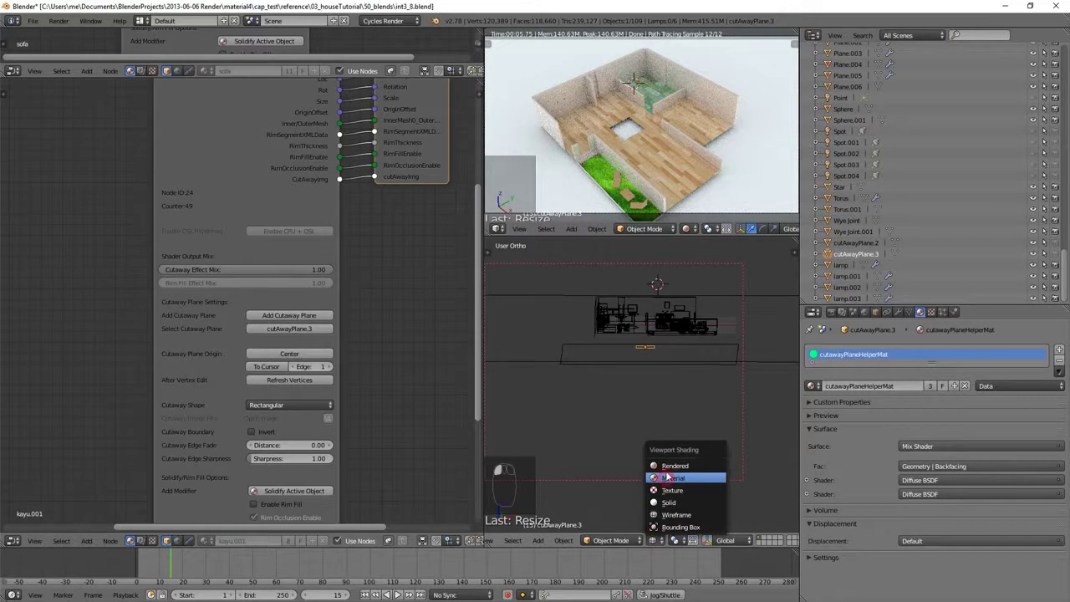
left_click(666, 475)
middle_click_drag(662, 379, 666, 372)
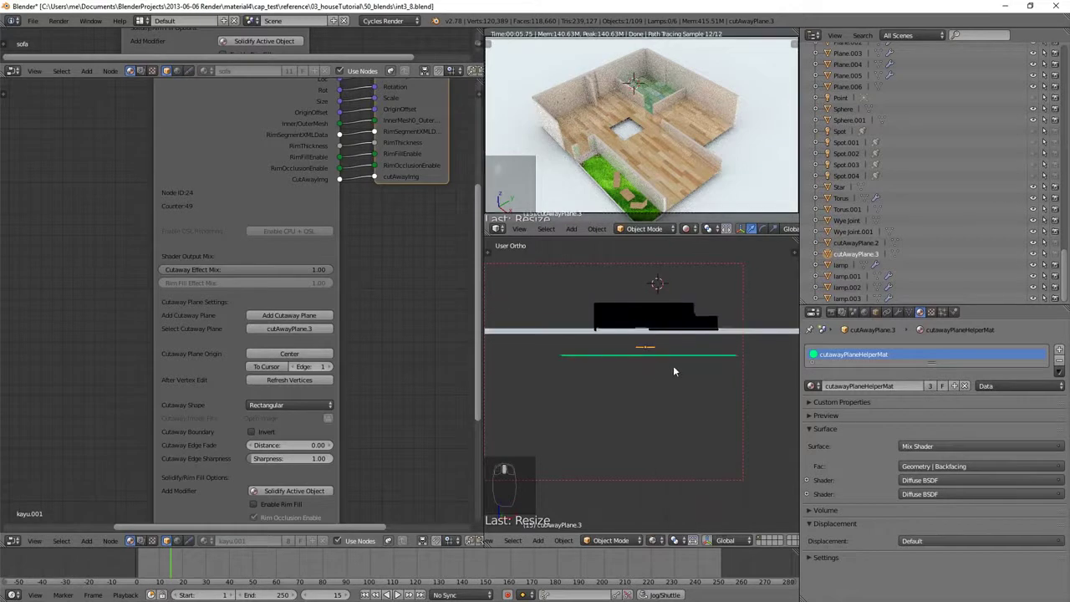
right_click(679, 357)
key("g")
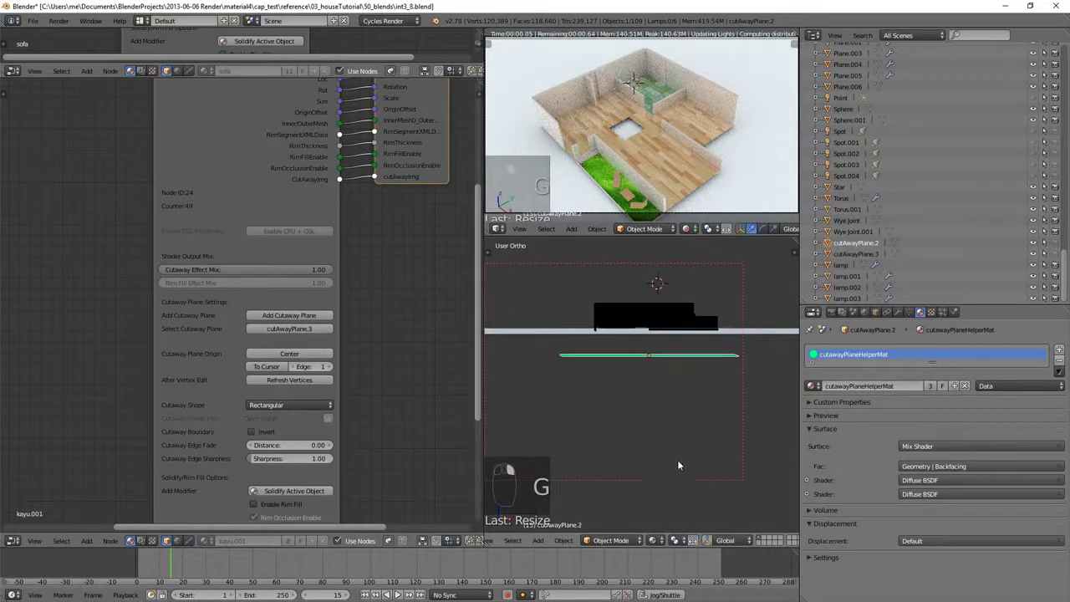
middle_click(682, 511)
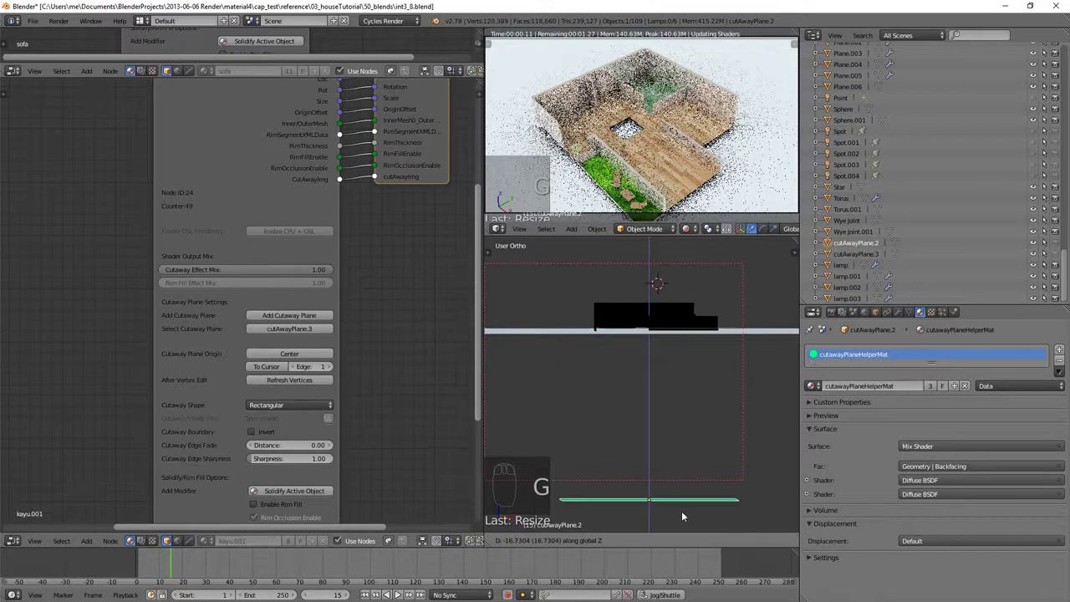
left_click(661, 341)
- Select cutAwayPlane.3 and, in wireframe top view, scale it up and back down to a small square on the floor
middle_click_drag(661, 342, 636, 323)
right_click(631, 326)
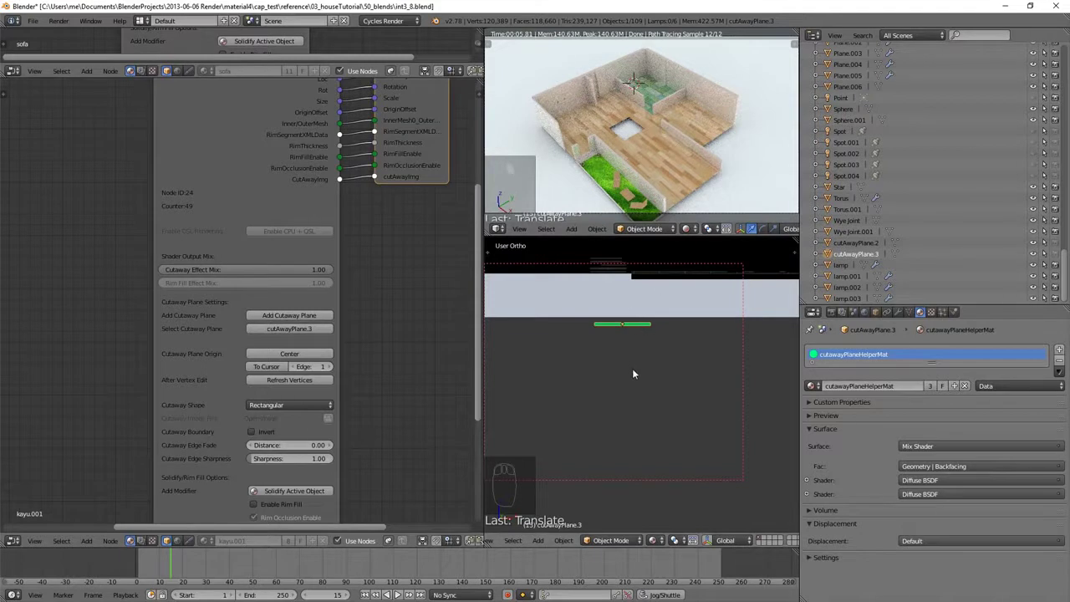
key("z")
key("KP_7")
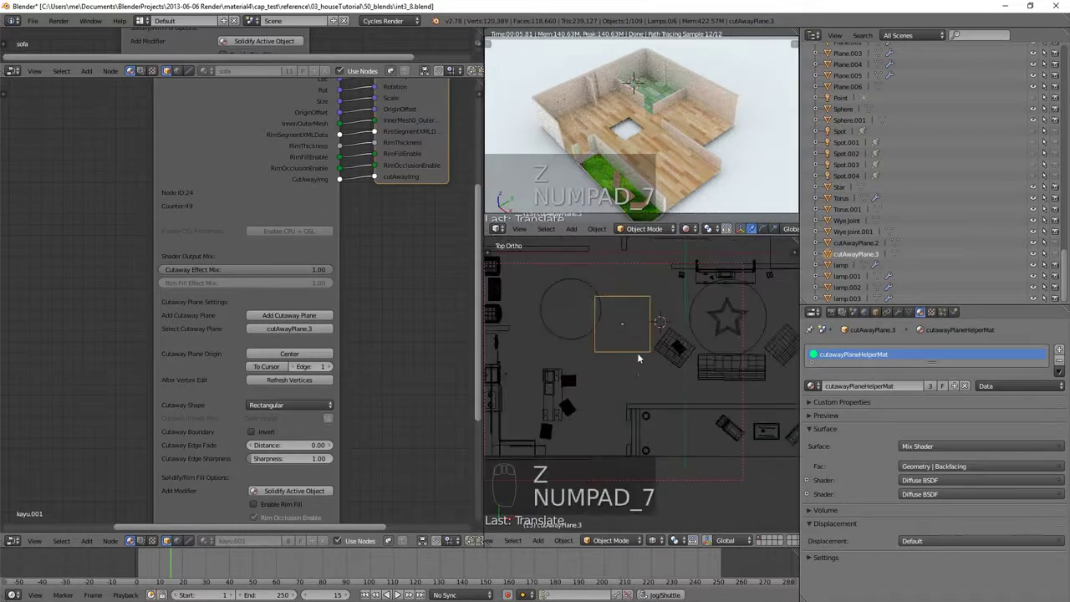
scroll(642, 348, "down", 3)
key("s")
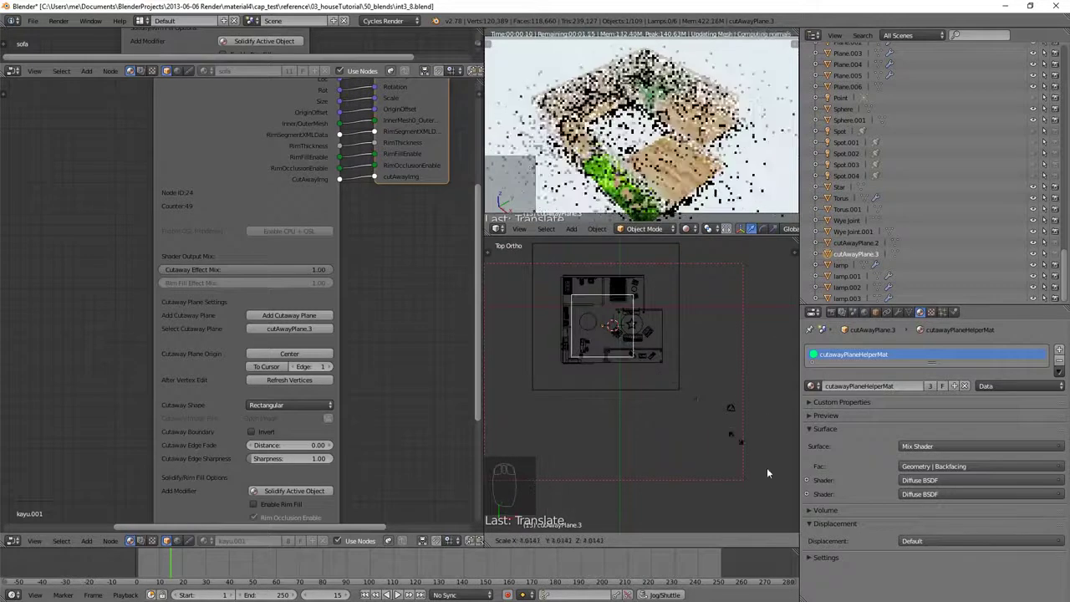
left_click(615, 359)
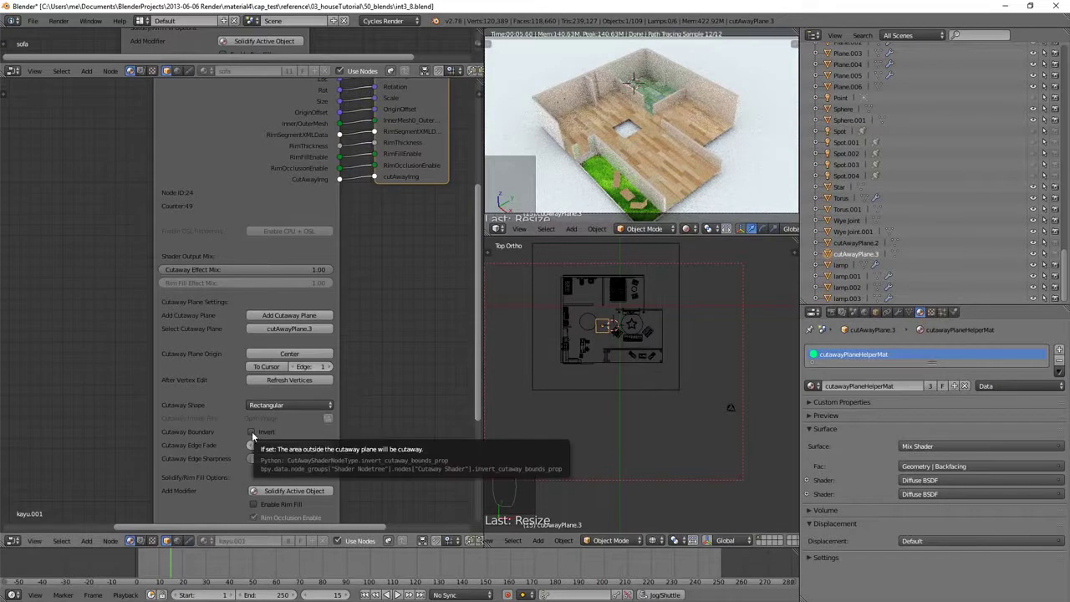
- Invert the Cutaway Boundary and test it by moving cutAwayPlane.3 slightly and scaling it up over the house and back down
left_click(251, 431)
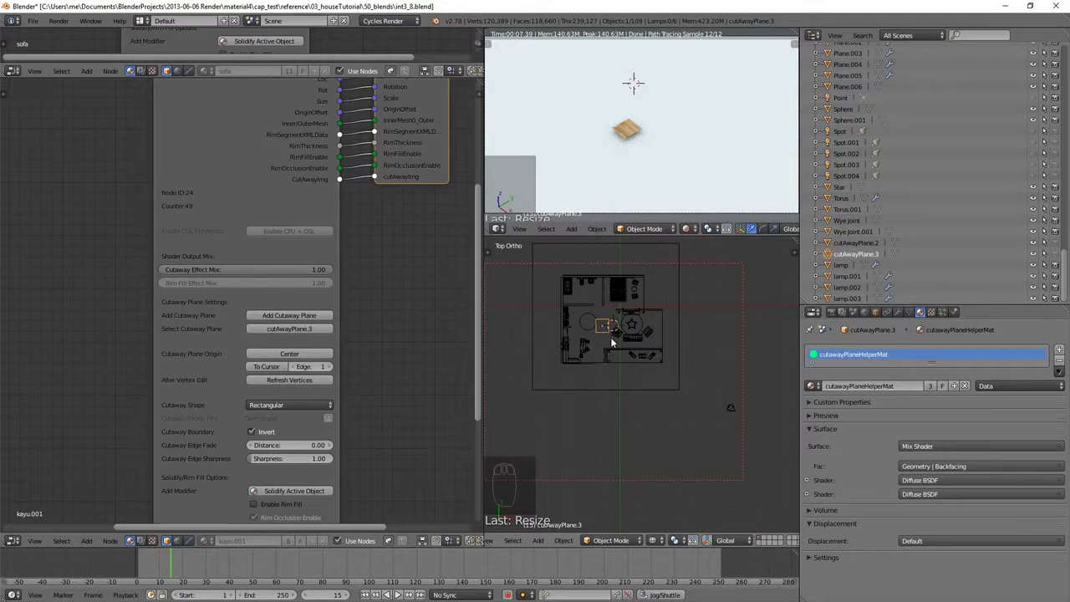
key("g")
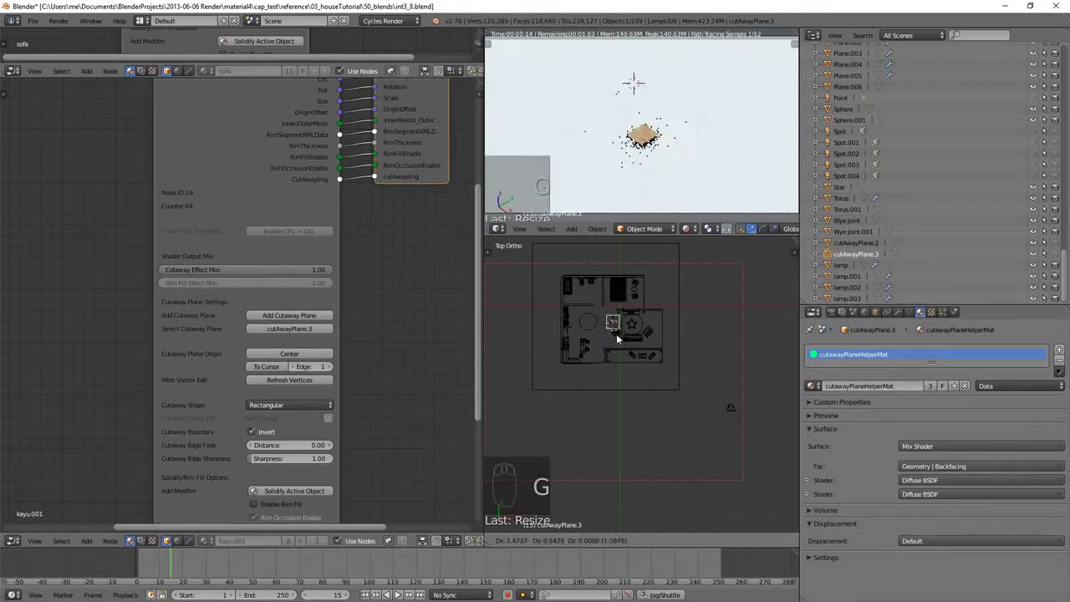
left_click(617, 334)
key("s")
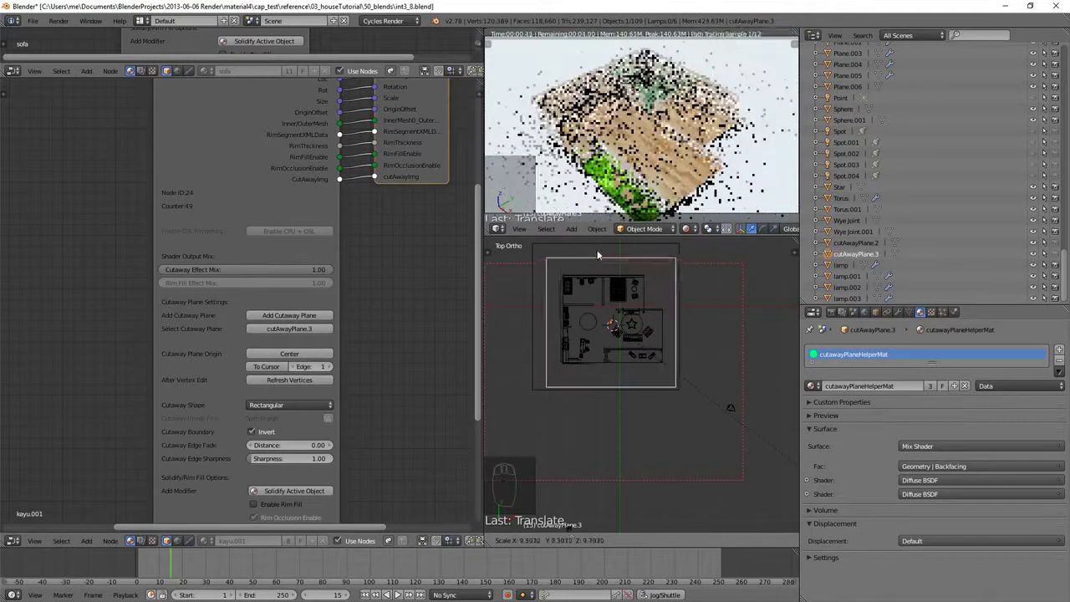
left_click_drag(600, 252, 646, 364)
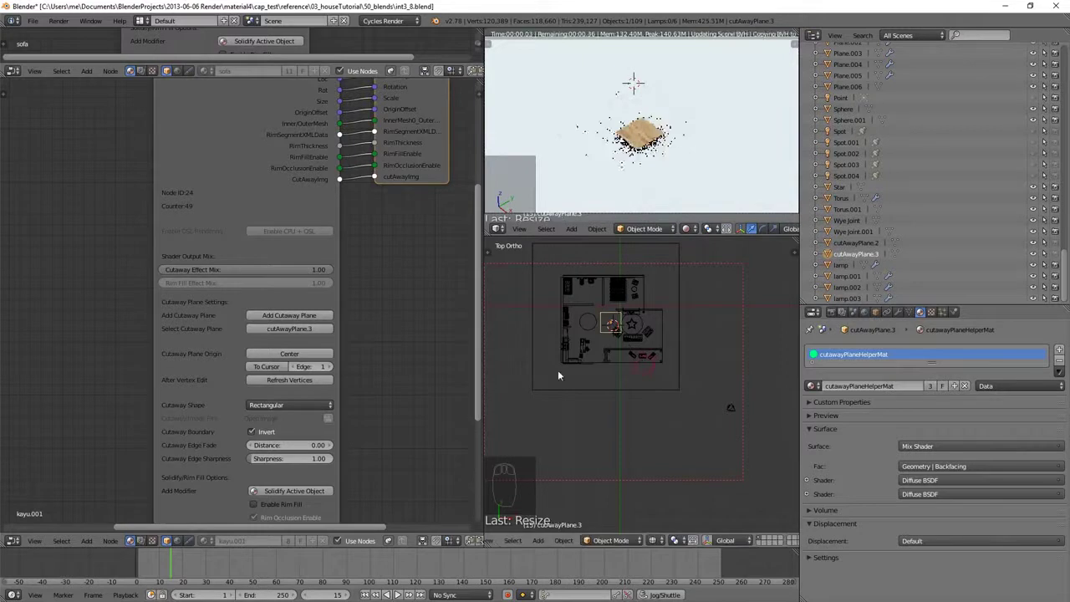
- Set the Cutaway Shape to Circular and resize cutAwayPlane.3 in top view to cover the middle of the house
left_click(276, 407)
left_click(277, 381)
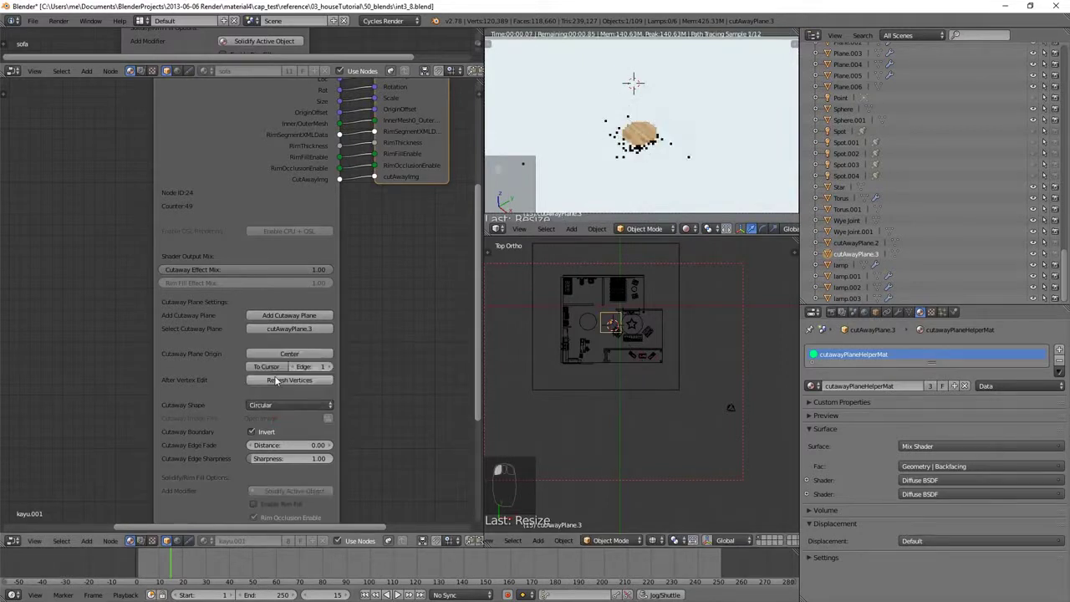
middle_click_drag(632, 357, 617, 442)
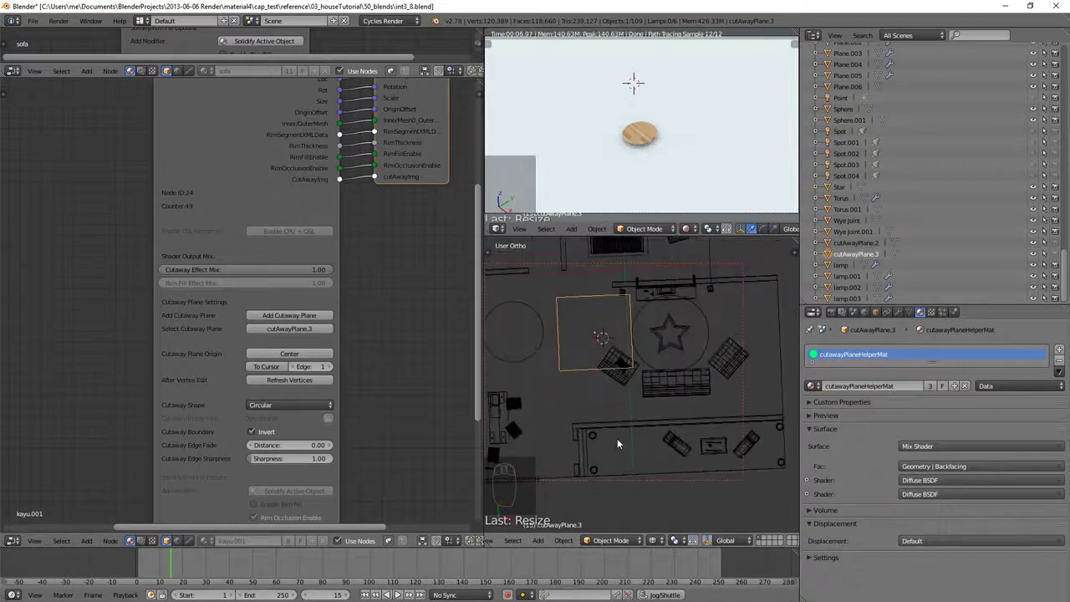
key("KP_7")
scroll(587, 331, "down", 2)
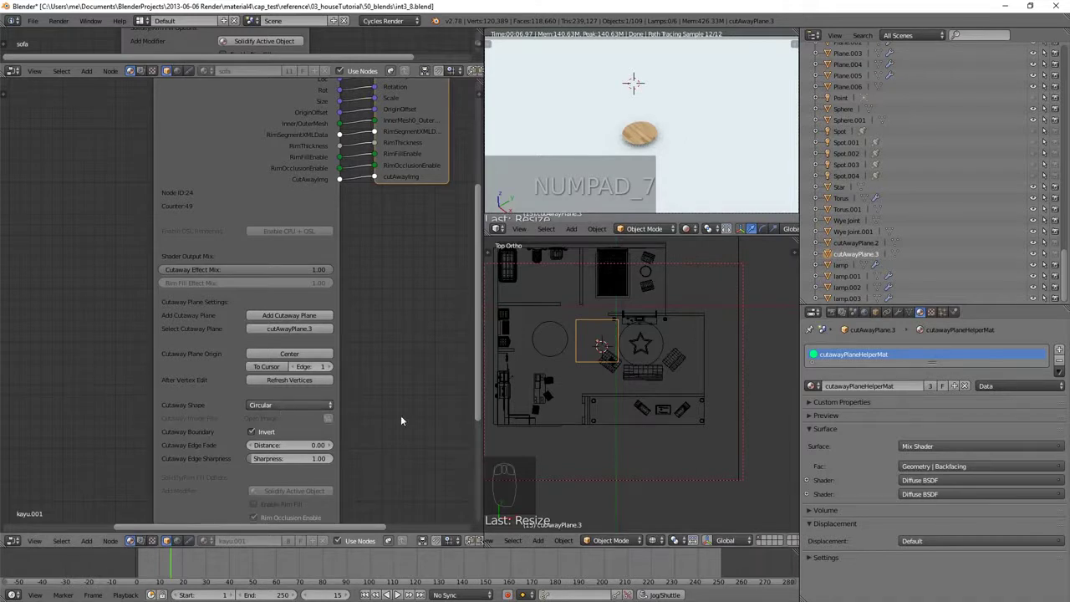
scroll(622, 369, "down", 2)
middle_click_drag(603, 367, 650, 360, "shift")
key("s")
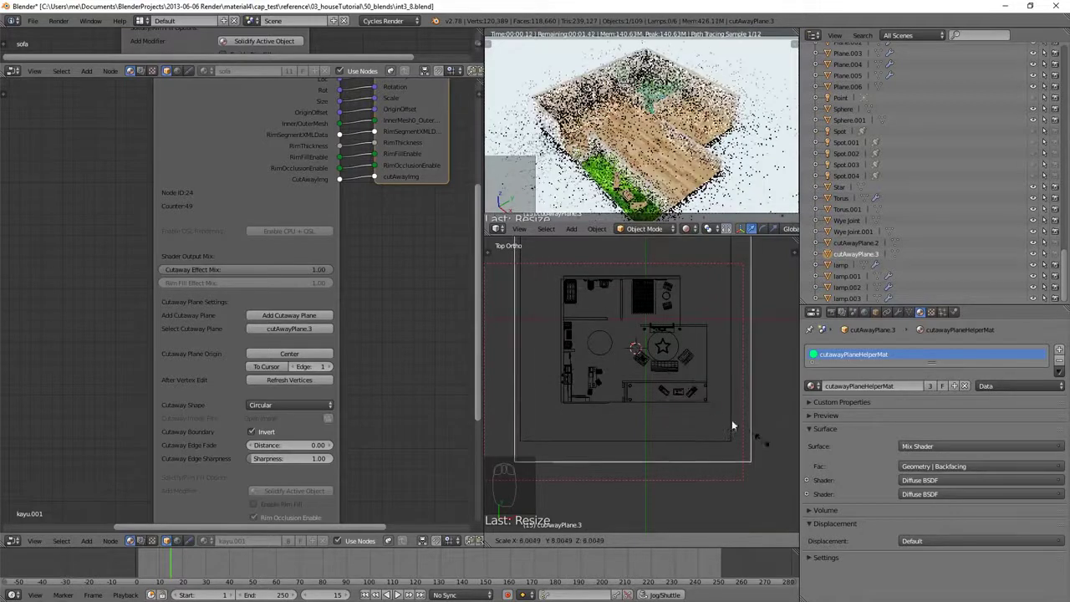
right_click(657, 378)
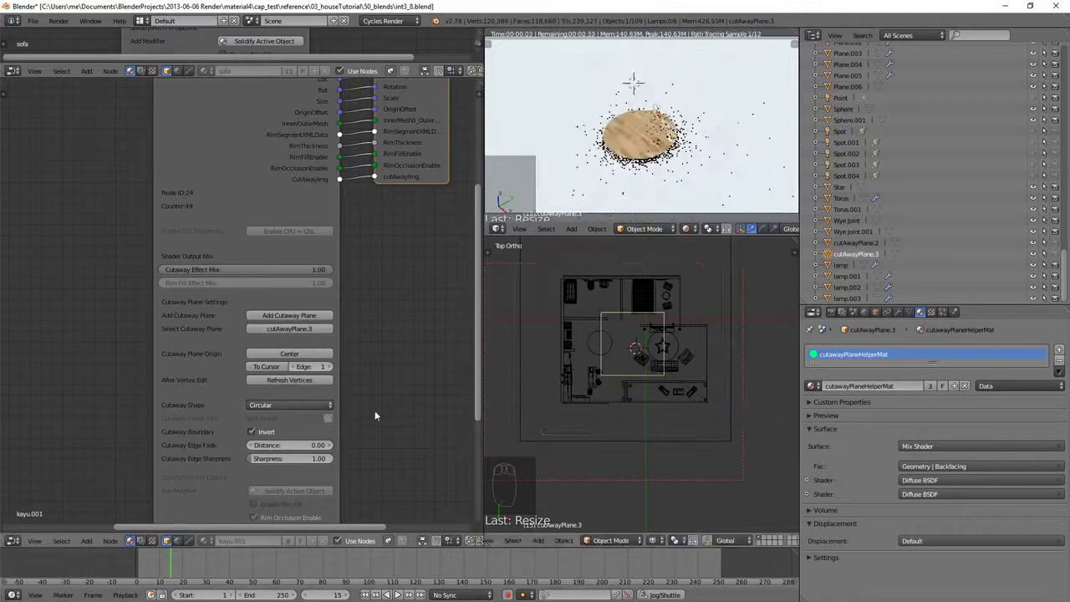
key("s")
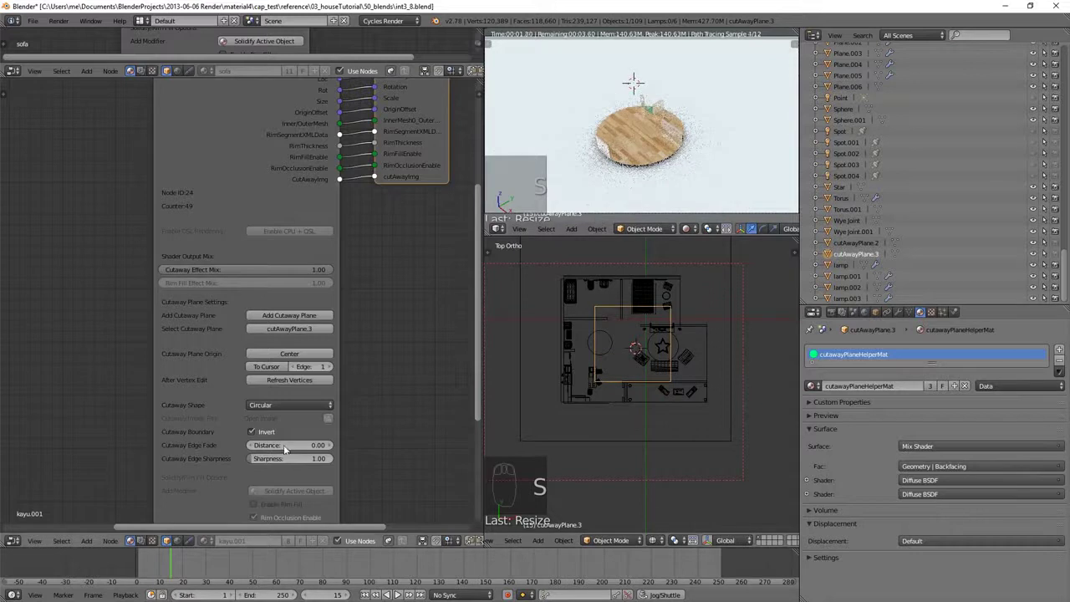
- Set the Cutaway Edge Fade distance to 0.36 and the Cutaway Edge Sharpness to 4.43
left_click_drag(256, 445, 269, 445)
left_click_drag(276, 458, 311, 458)
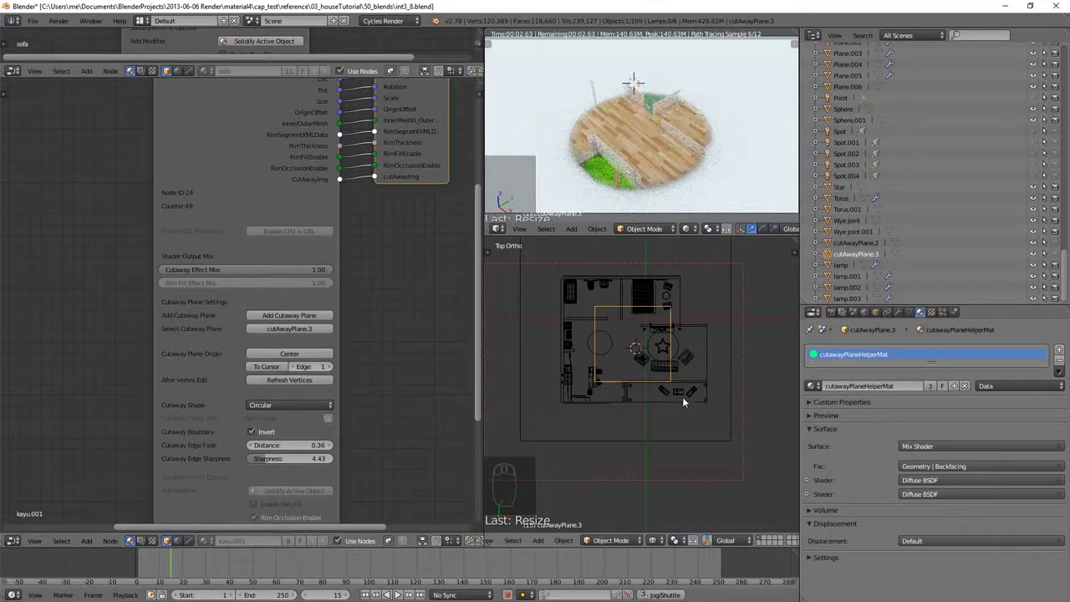
- Scale cutAwayPlane.3 down to a small area and back up until it encloses the whole house
key("s")
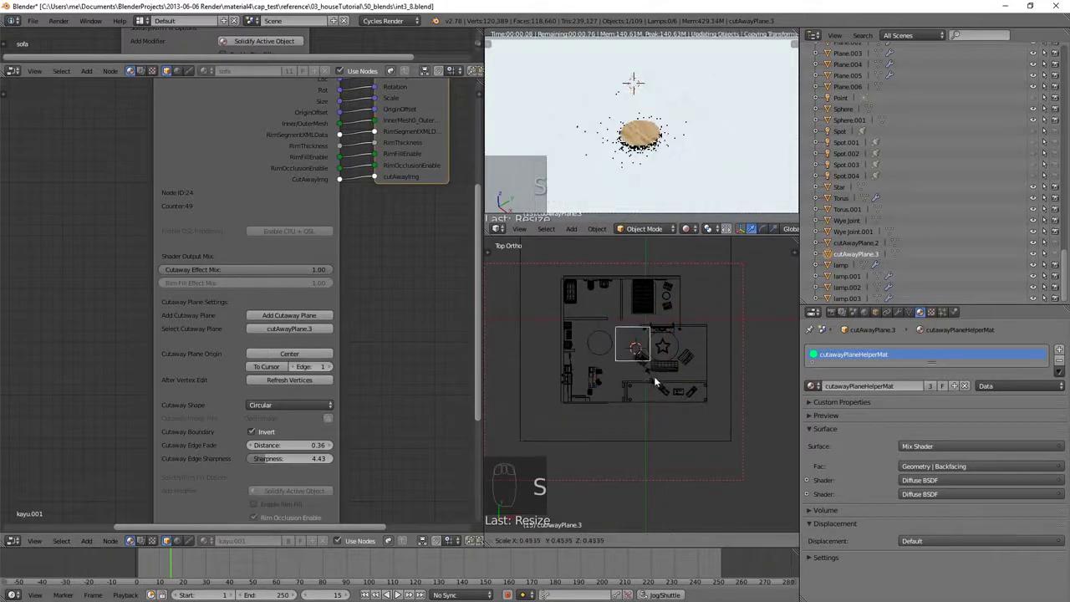
left_click(638, 354)
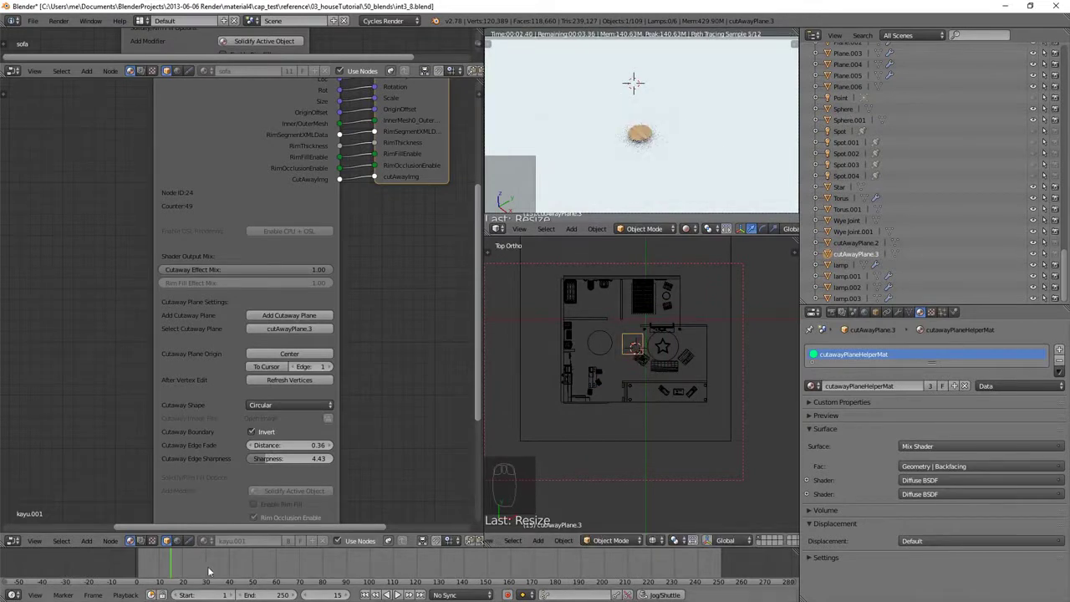
key("s")
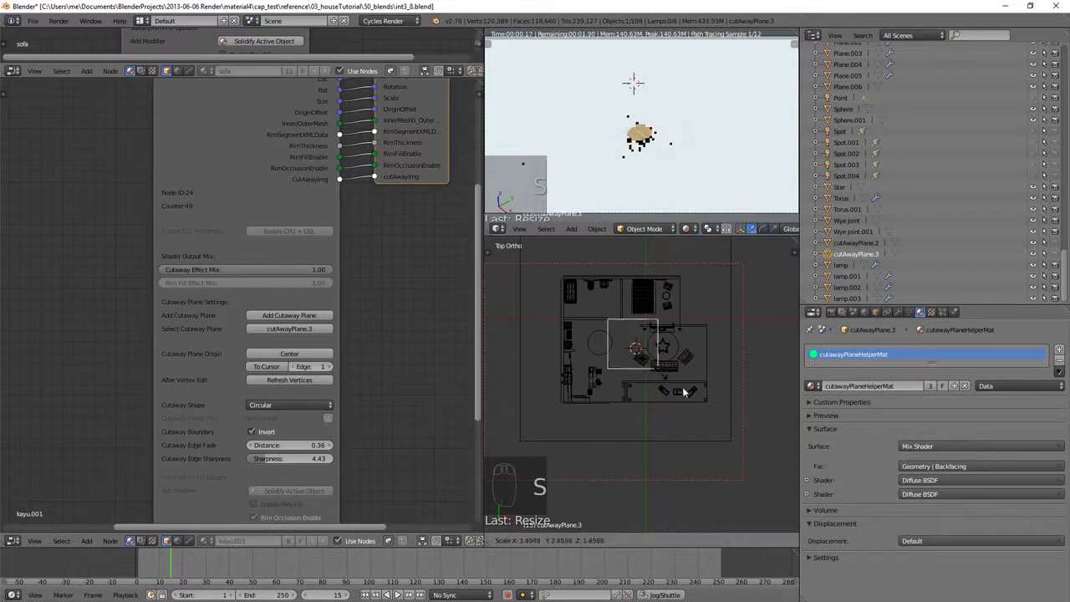
left_click(733, 431)
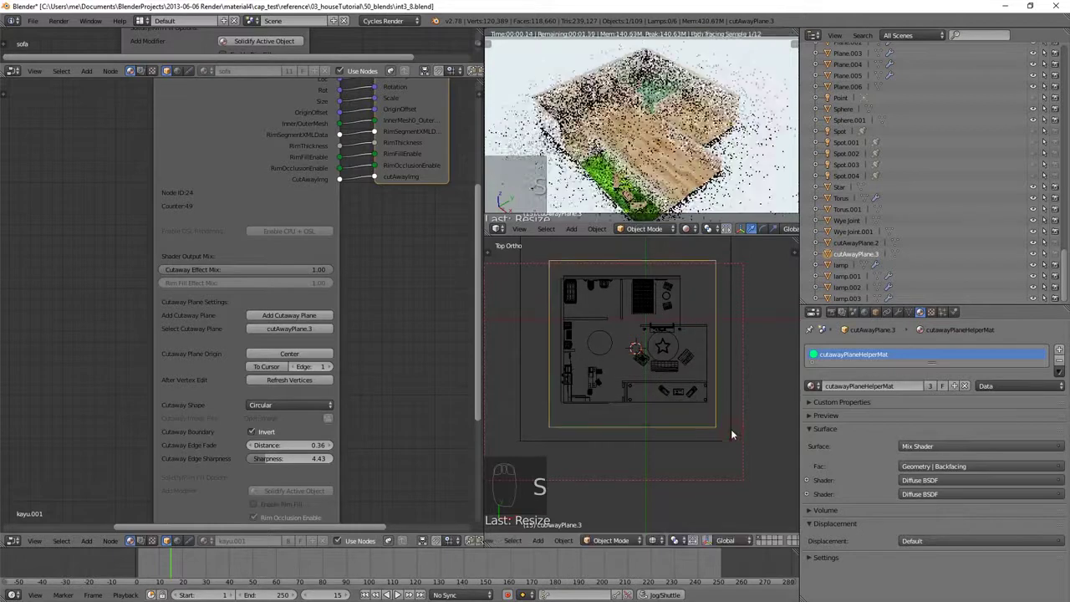
- Try to insert a LocScale keyframe for cutAwayPlane.3 at frame 15, and show the scene's render settings
key("i")
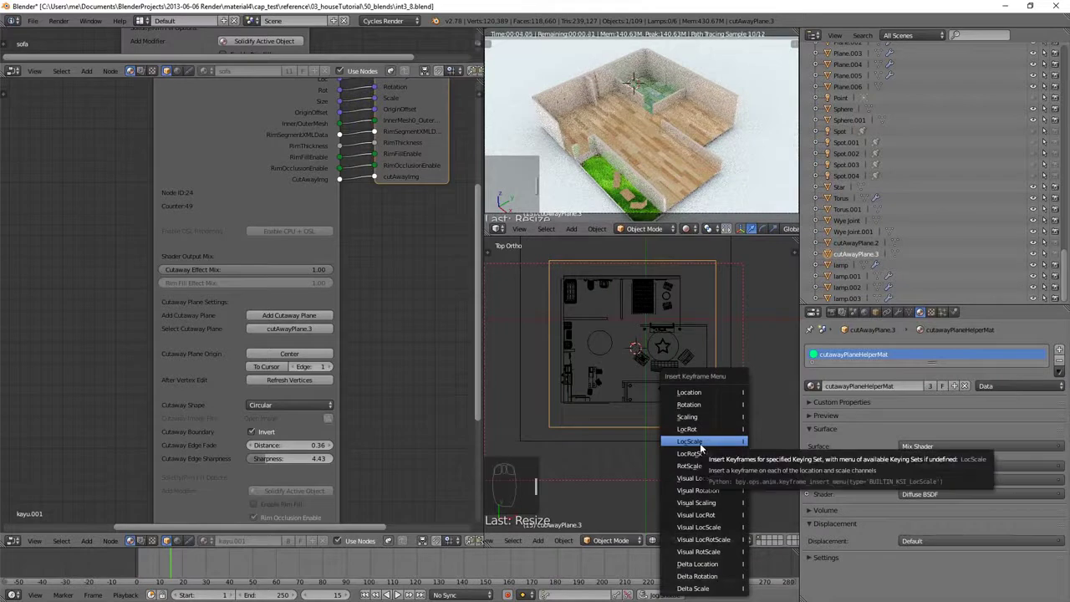
left_click(700, 446)
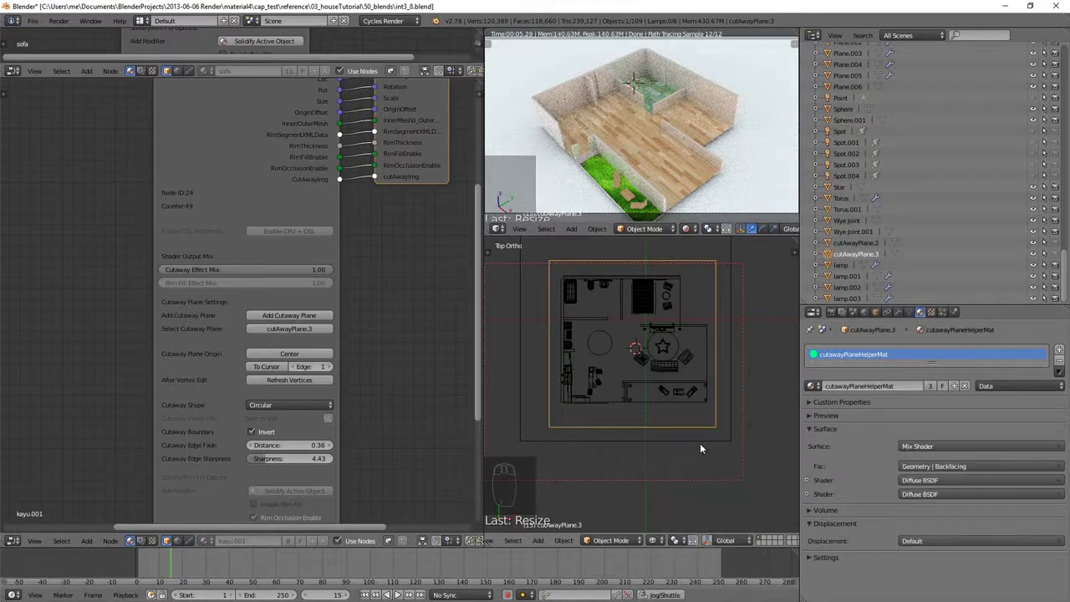
left_click(830, 312)
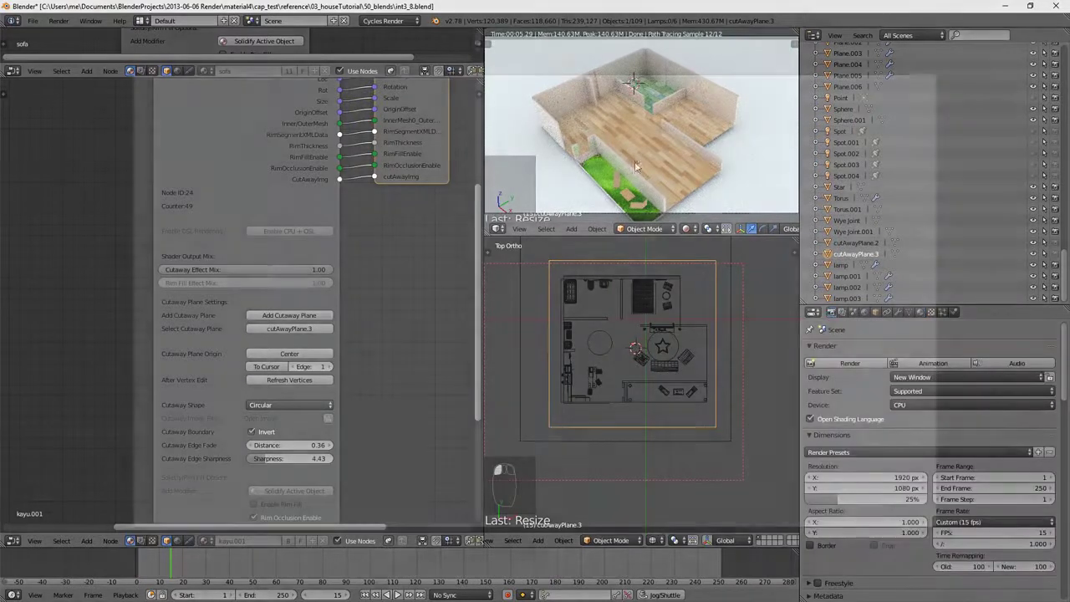